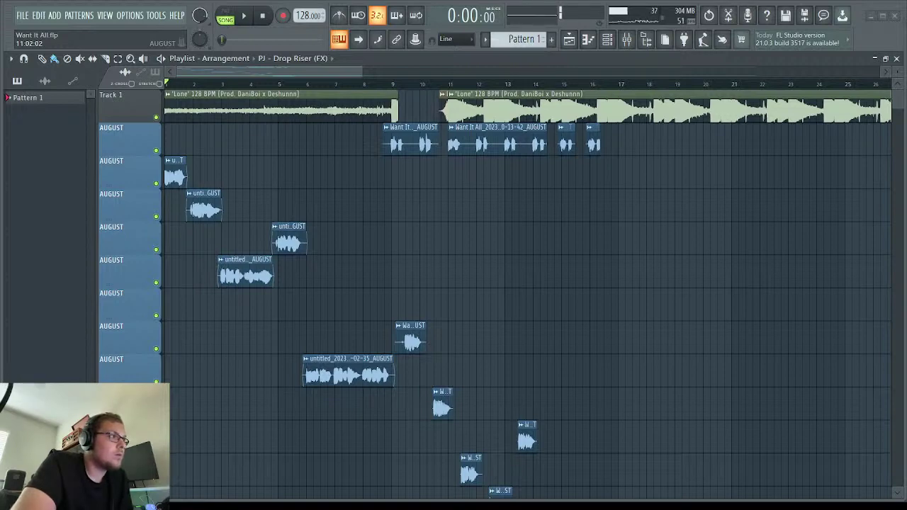
Check Insert 16 in the mixer and play the song to look at the track levels.
key(F9)
click(480, 173)
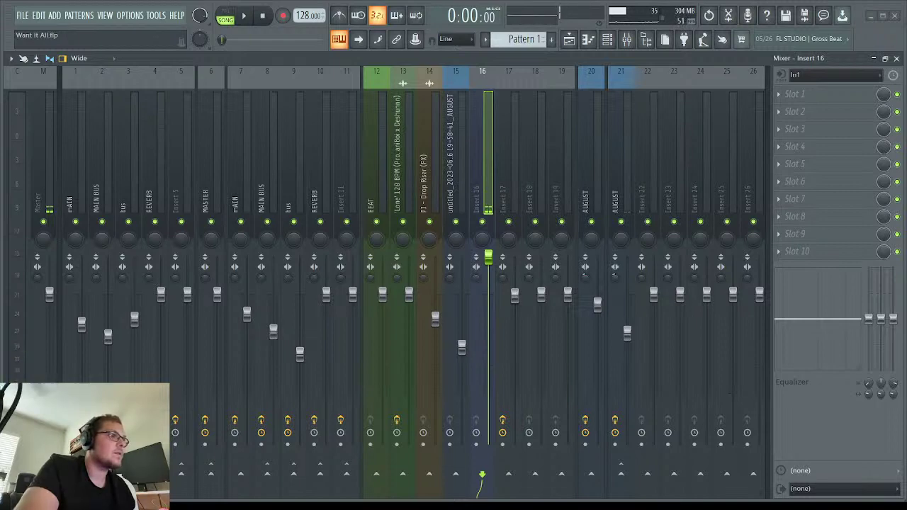
key(space)
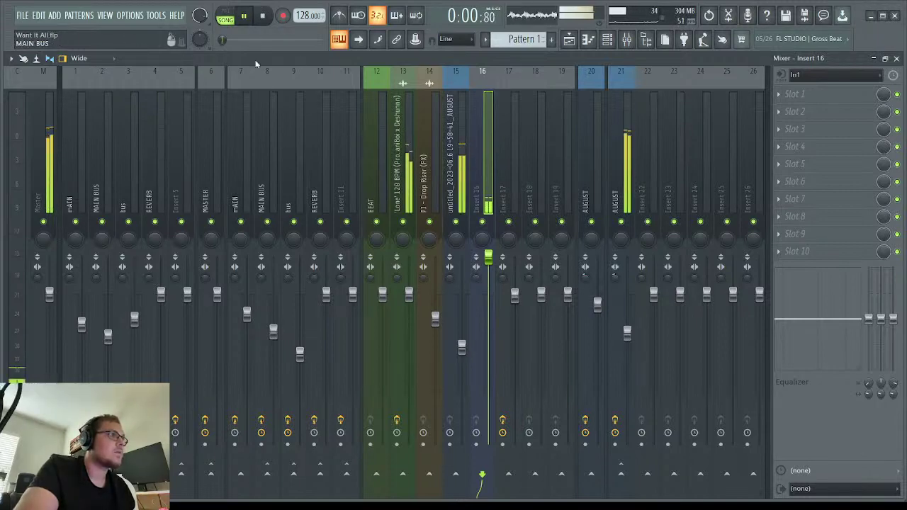
click(244, 19)
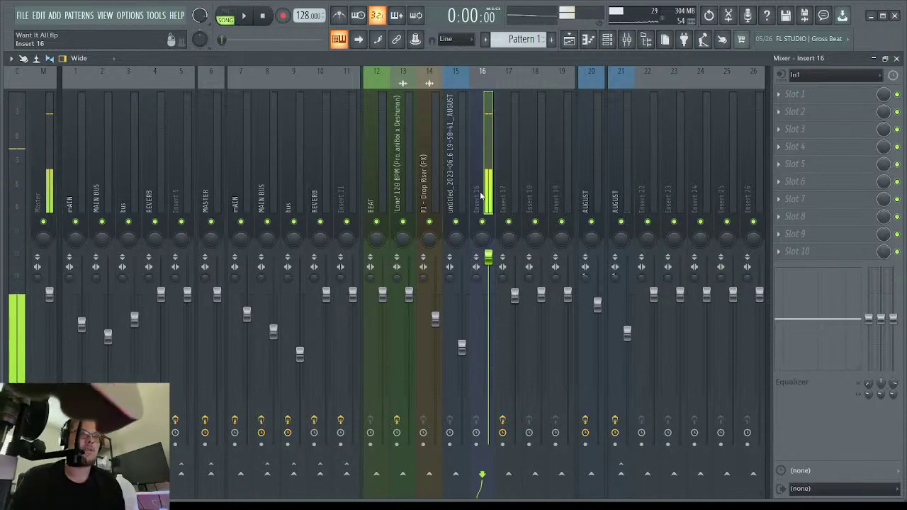
click(897, 60)
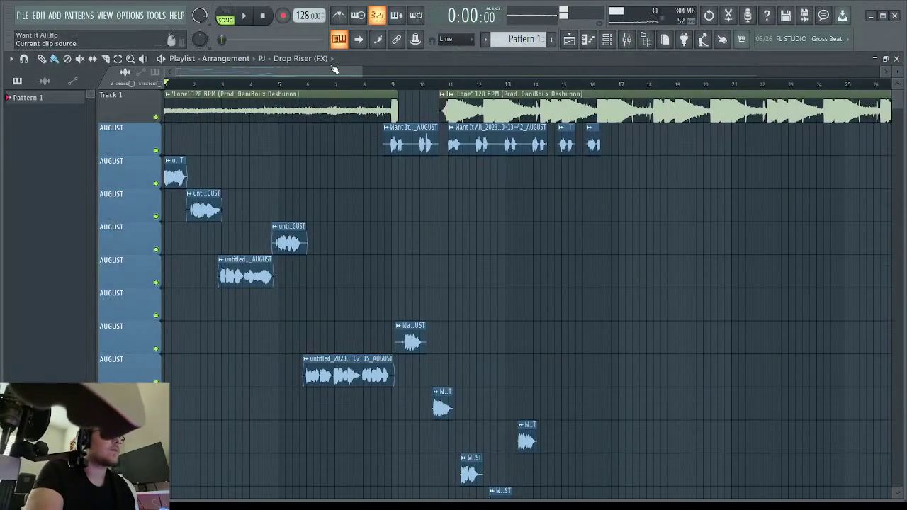
Lower the AUGUST fader on mixer track 21 slightly during playback and check its Fruity Reeverb 2 settings.
key(space)
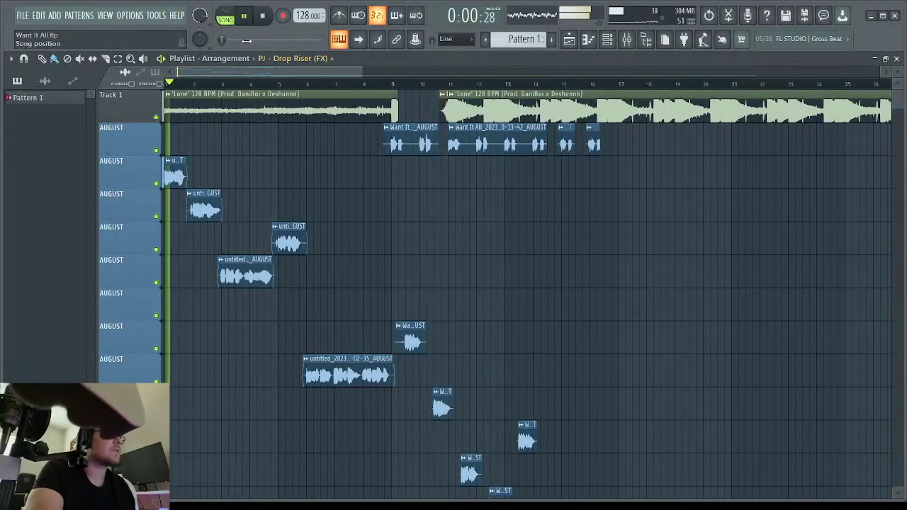
click(623, 41)
click(627, 334)
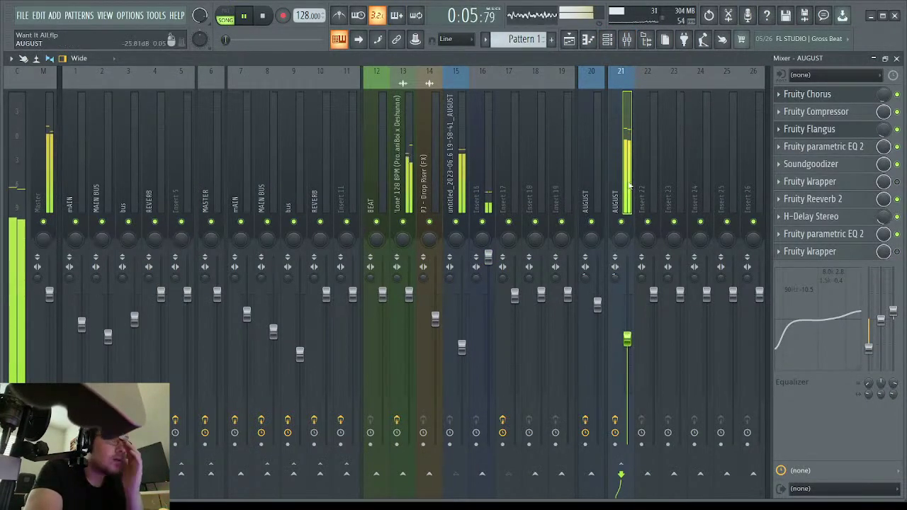
click(812, 199)
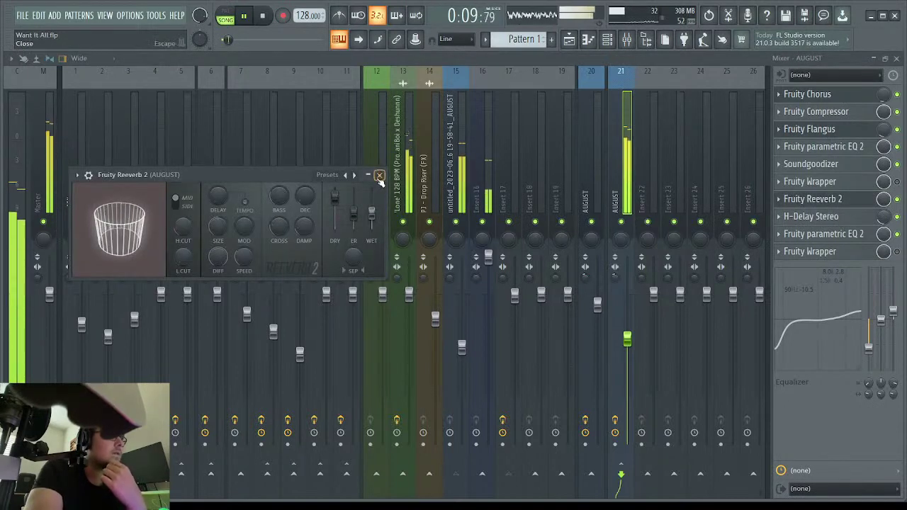
click(379, 174)
click(896, 58)
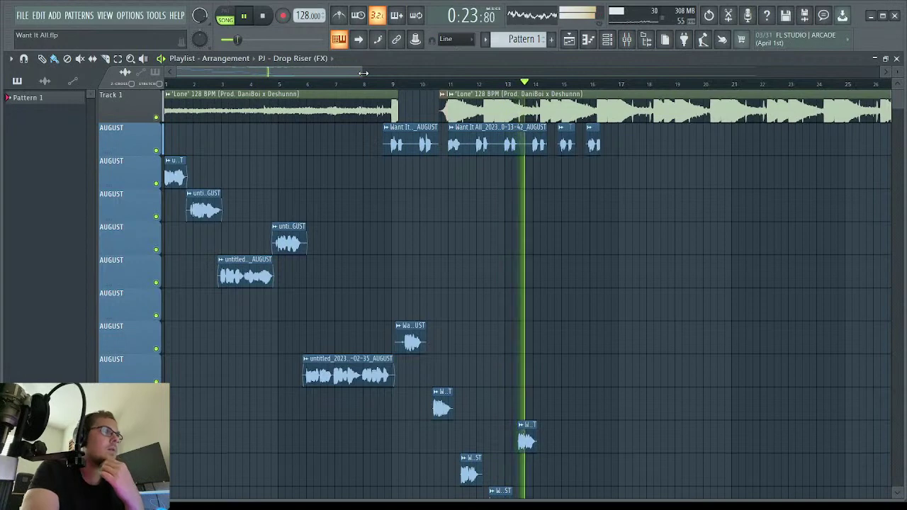
Set the channel volume of the 20-19-19 vocal clip to about 85% and inspect the 20-19-44 clip's channel settings.
scroll(510, 268, down, 3)
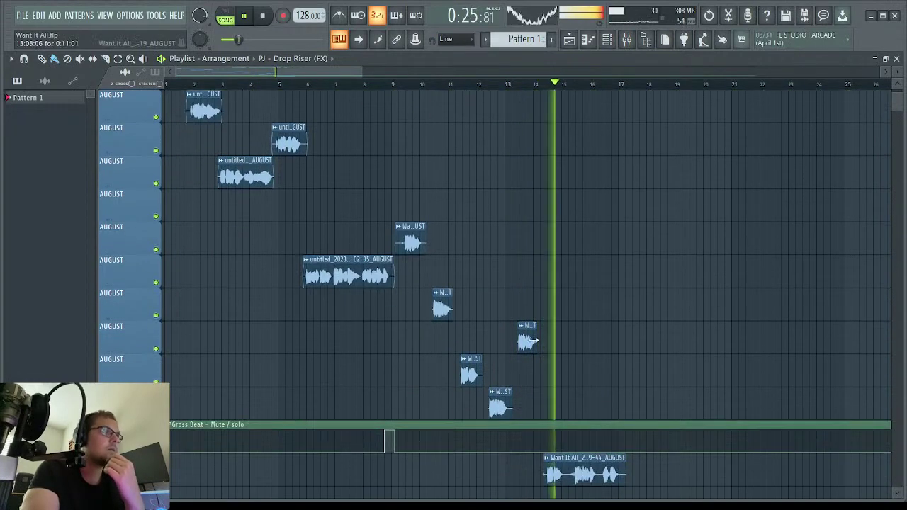
click(527, 333)
double_click(528, 333)
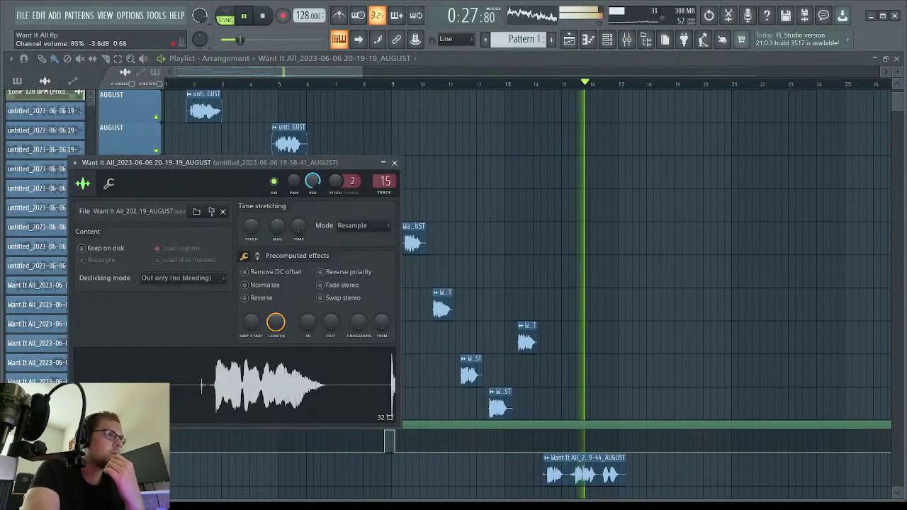
click(394, 163)
scroll(494, 316, down, 3)
double_click(582, 374)
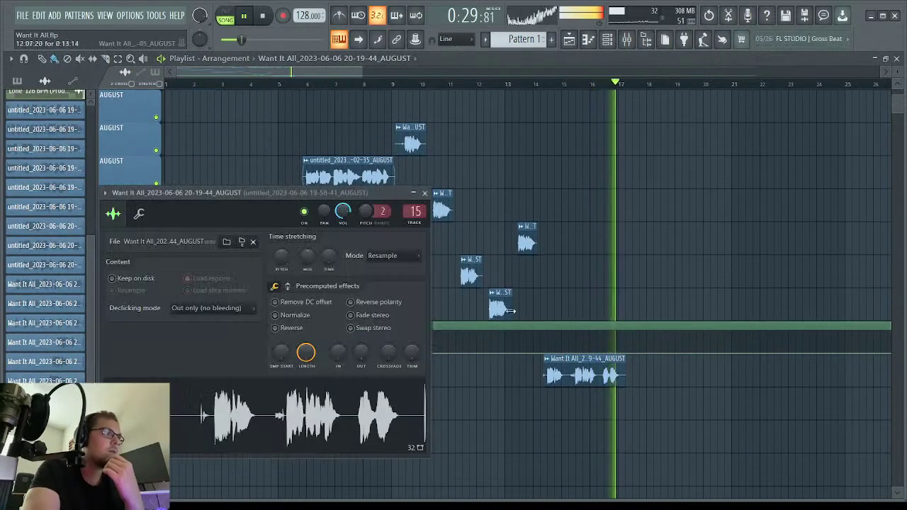
click(424, 193)
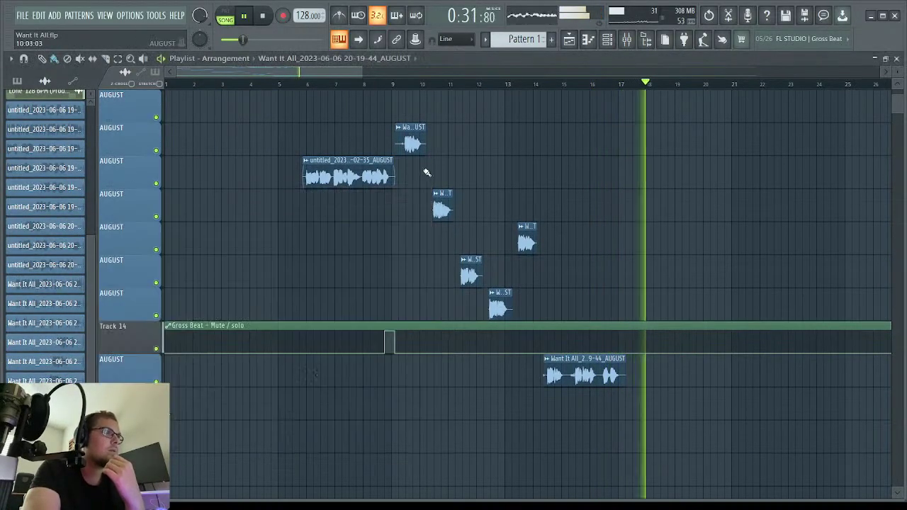
Inspect the 20-16-35 vocal clip's channel settings and set the 20-17-53 clip's channel volume to about 83%.
double_click(416, 149)
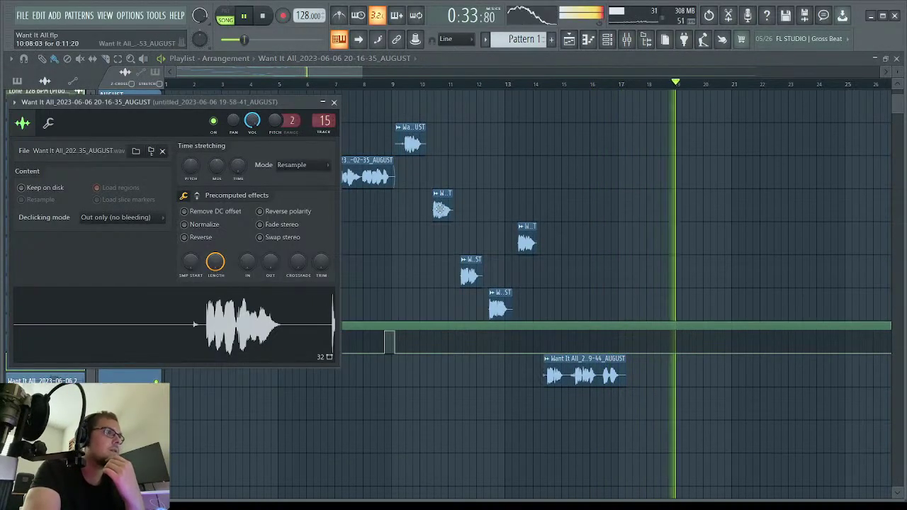
double_click(441, 206)
key(space)
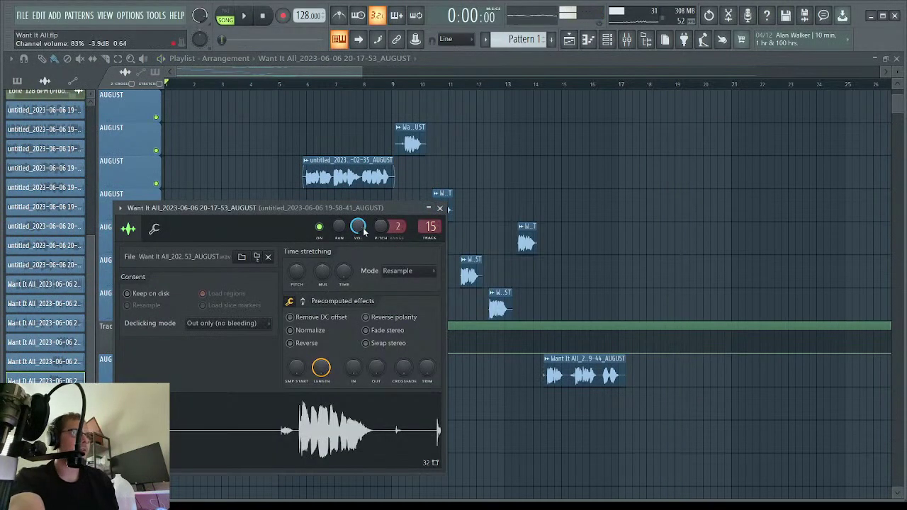
click(439, 208)
Inspect the 20-18-18 vocal clip's channel settings and set the 20-19-05 clip's channel volume to about 81%.
double_click(467, 270)
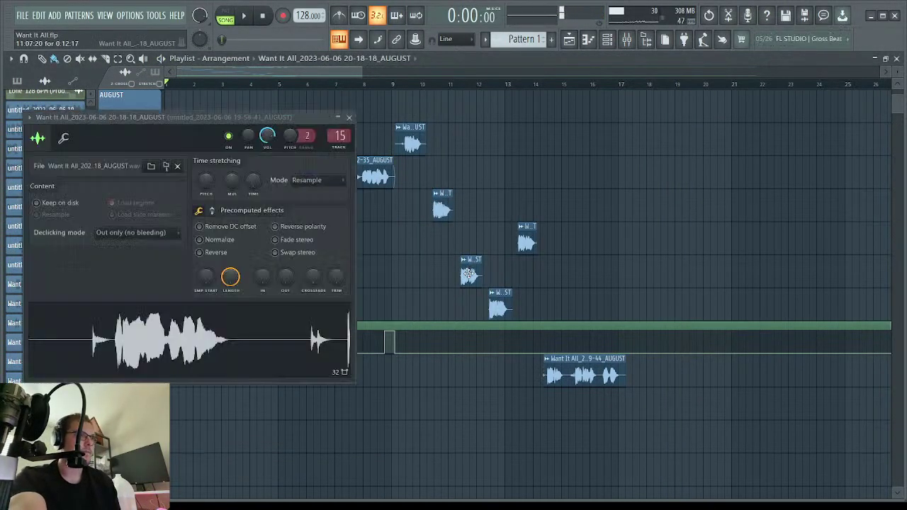
click(349, 117)
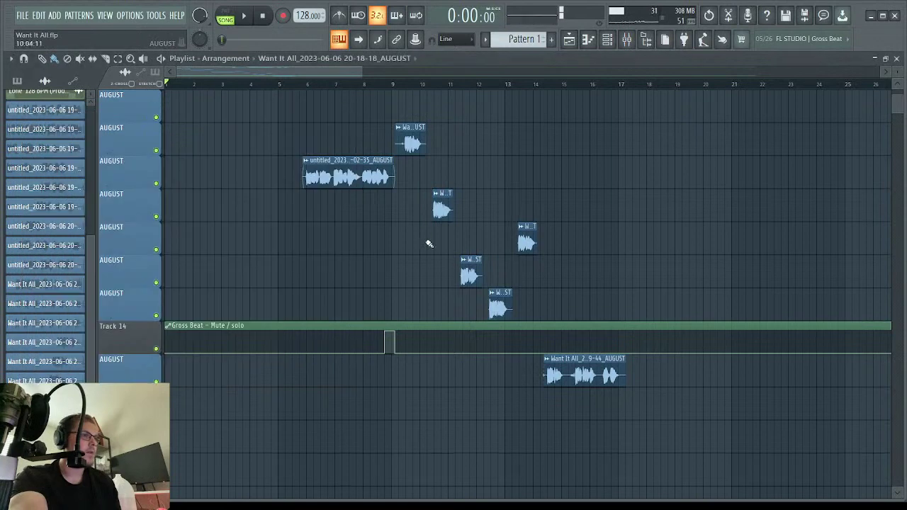
double_click(504, 309)
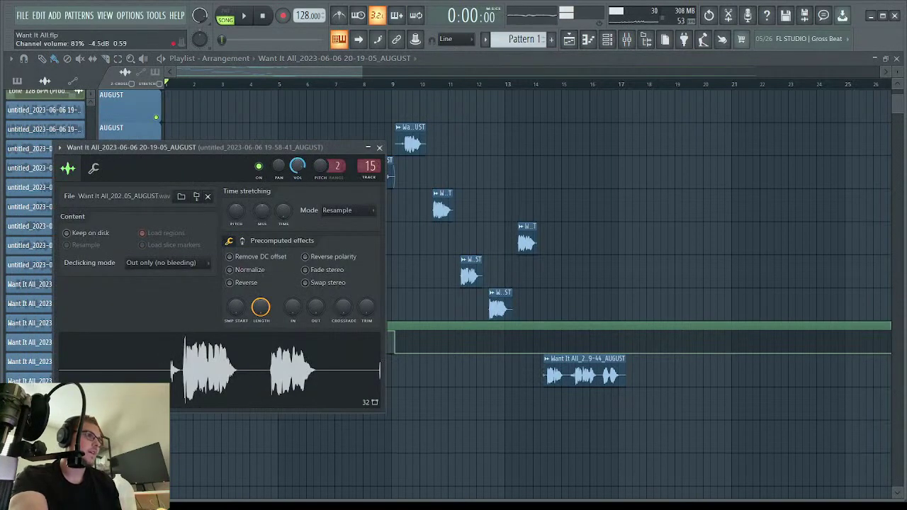
click(379, 148)
scroll(418, 191, up, 6)
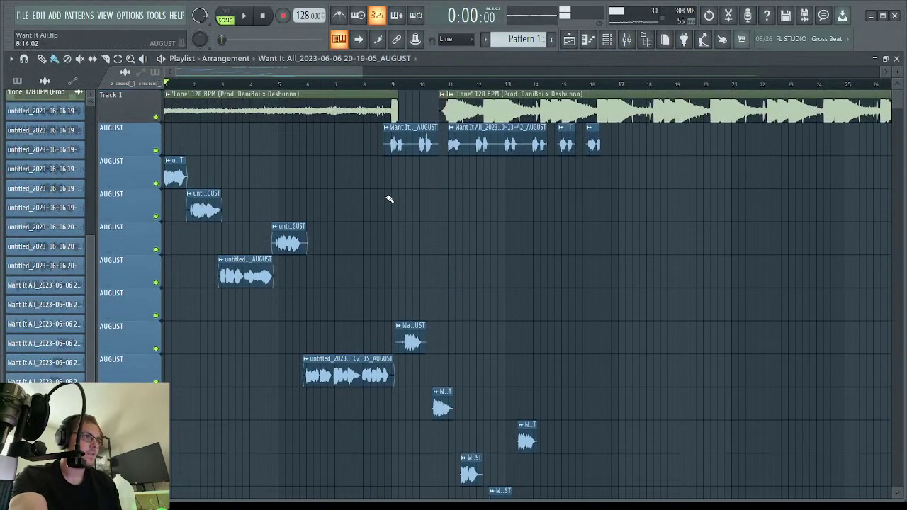
Route Insert 16 to the AUGUST bus on mixer track 20 and record a test take over the song.
click(632, 40)
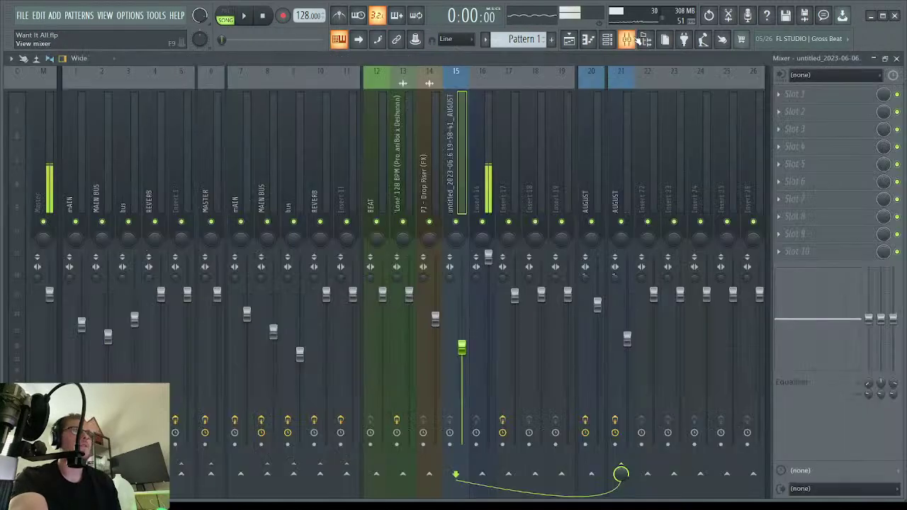
click(479, 167)
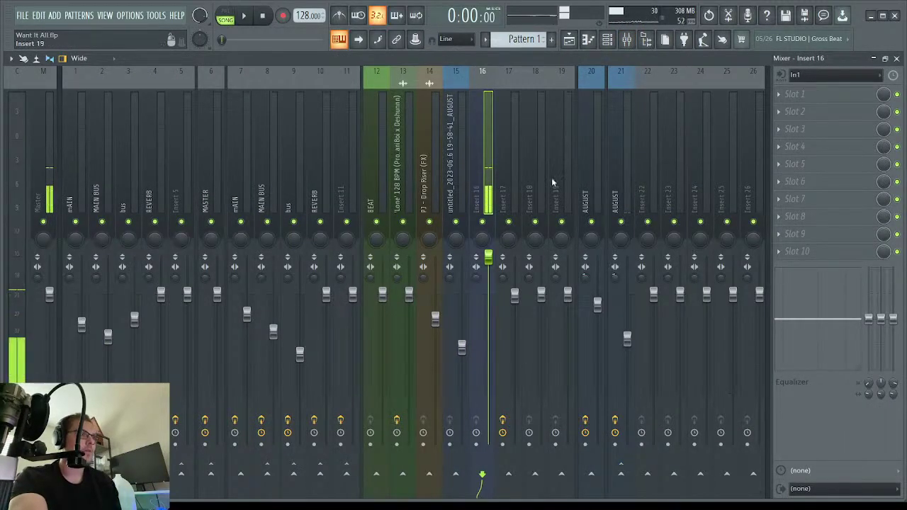
click(592, 183)
click(488, 183)
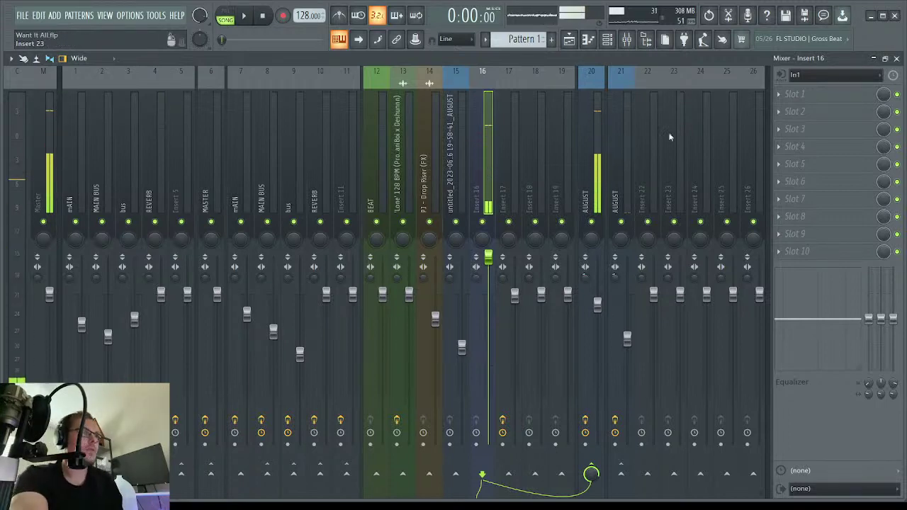
key(F5)
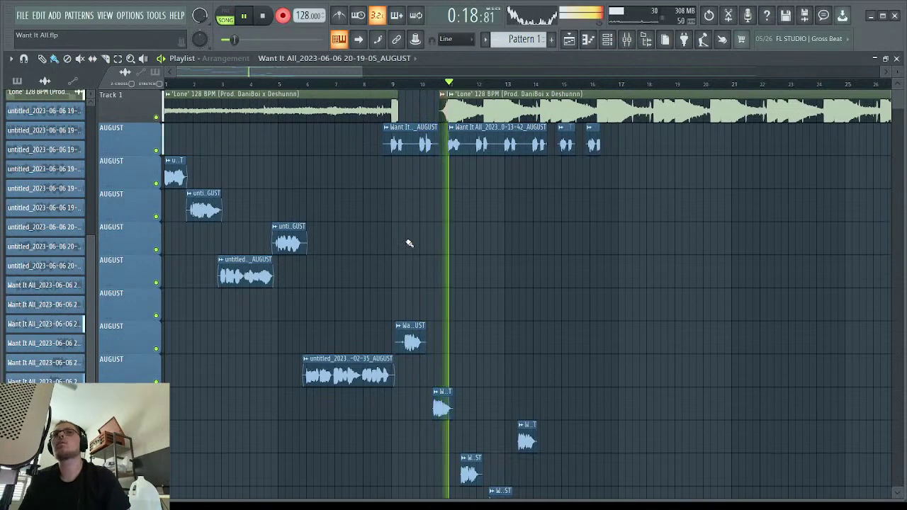
key(space)
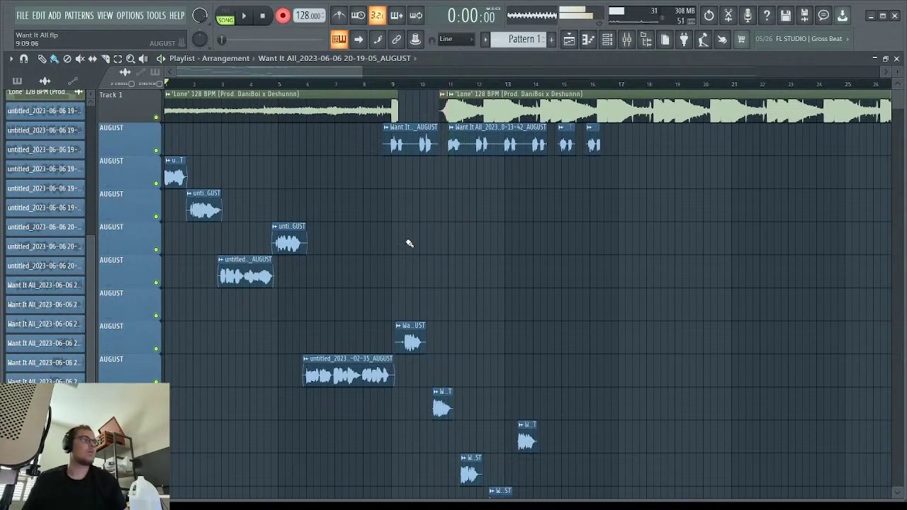
Check the armed Insert 16 in the mixer and play the arrangement from the start to hear the existing vocals.
click(626, 39)
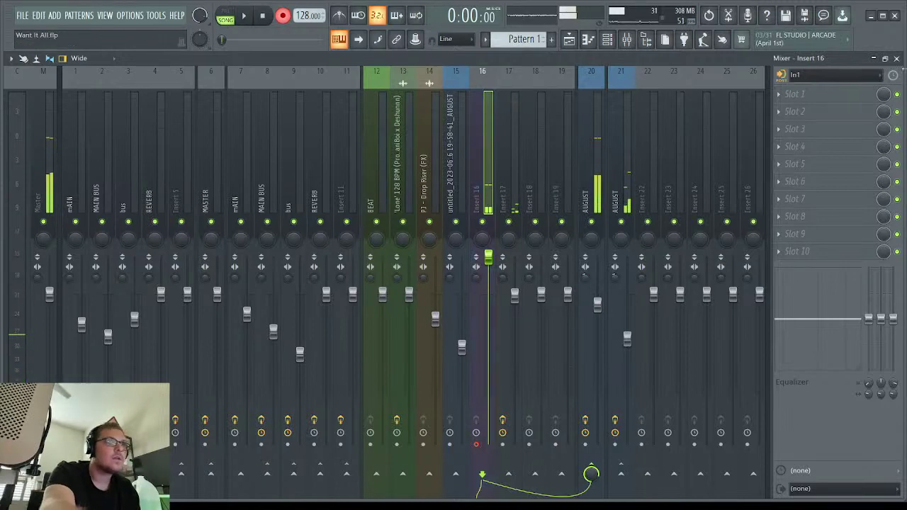
click(896, 58)
key(space)
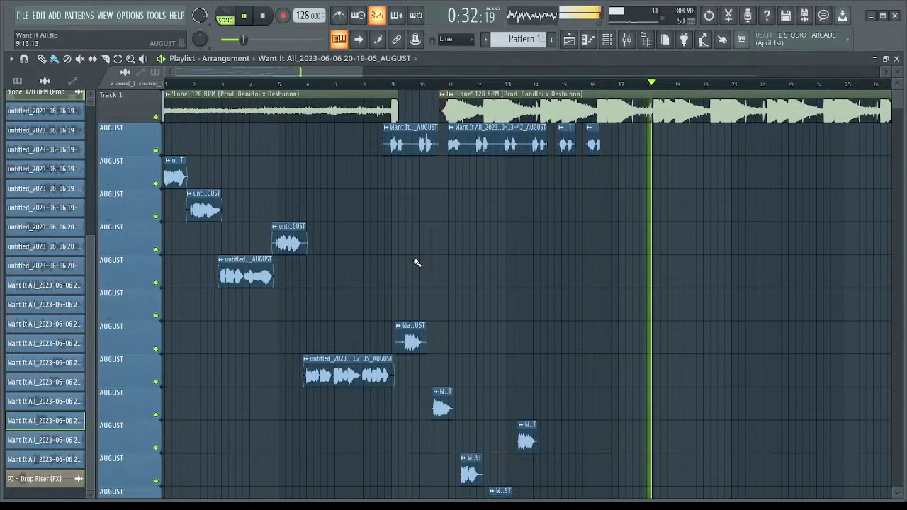
key(space)
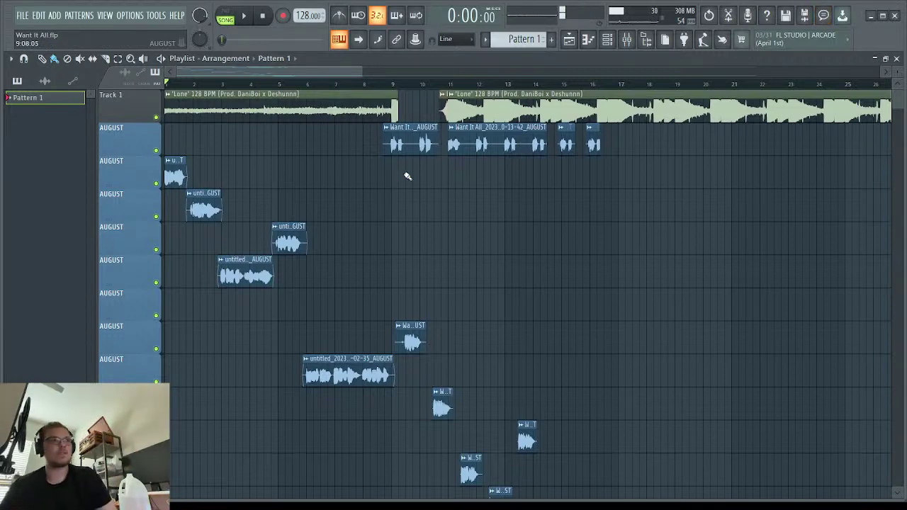
key(space)
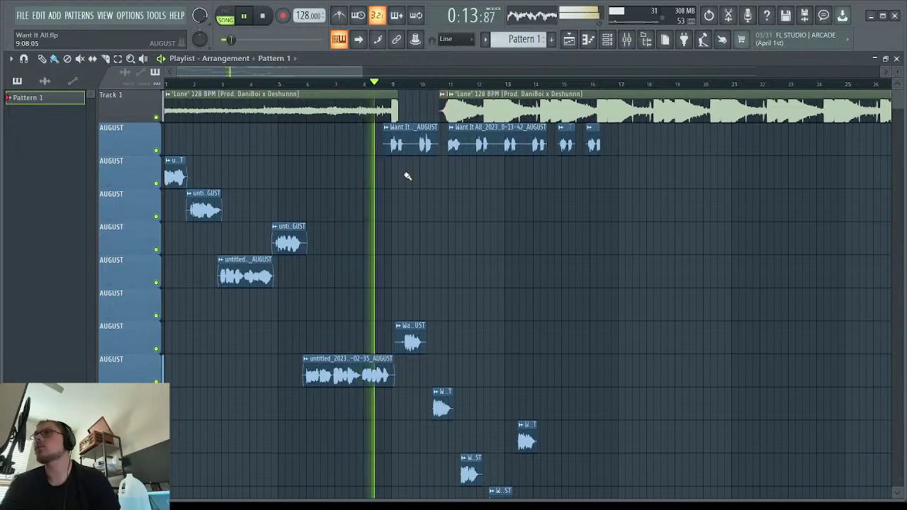
key(space)
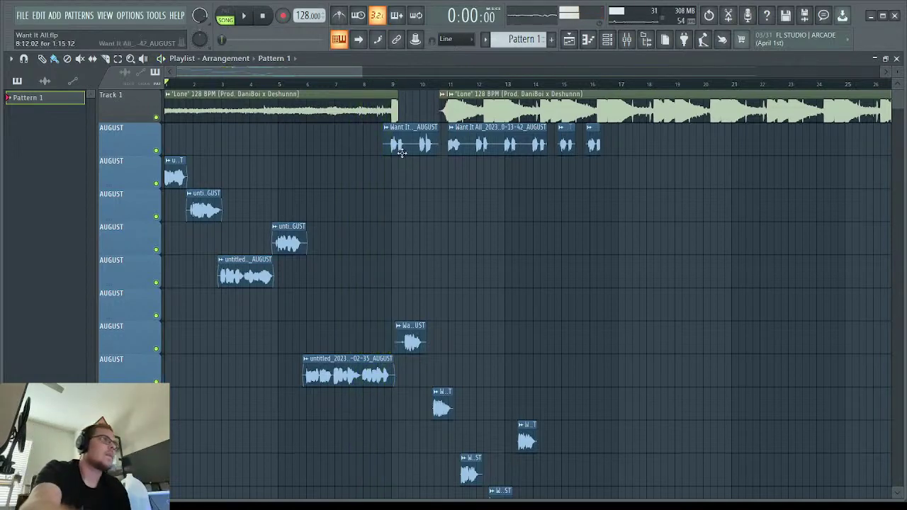
scroll(366, 217, down, 2)
scroll(378, 209, up, 2)
key(space)
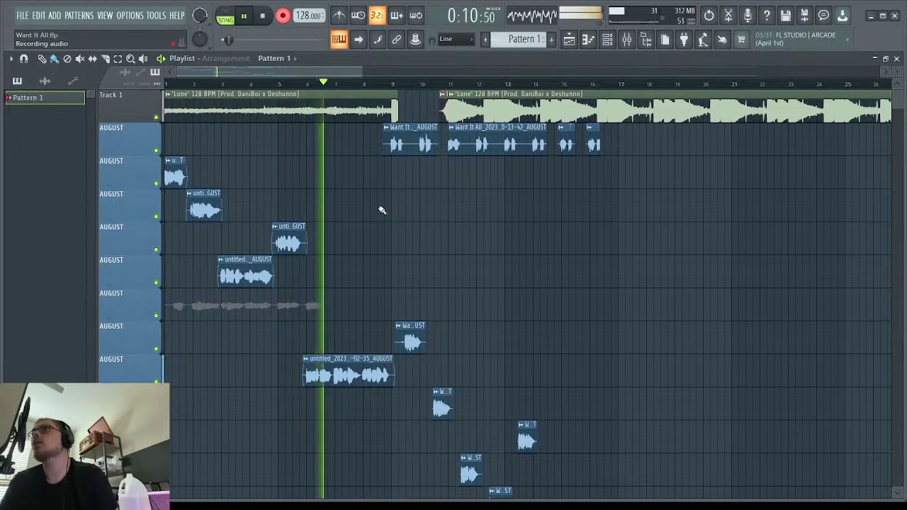
key(space)
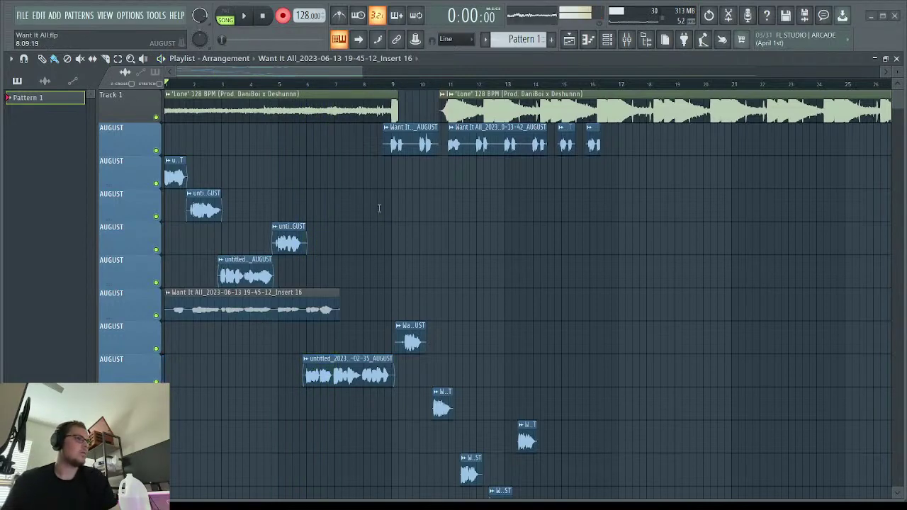
key(Delete)
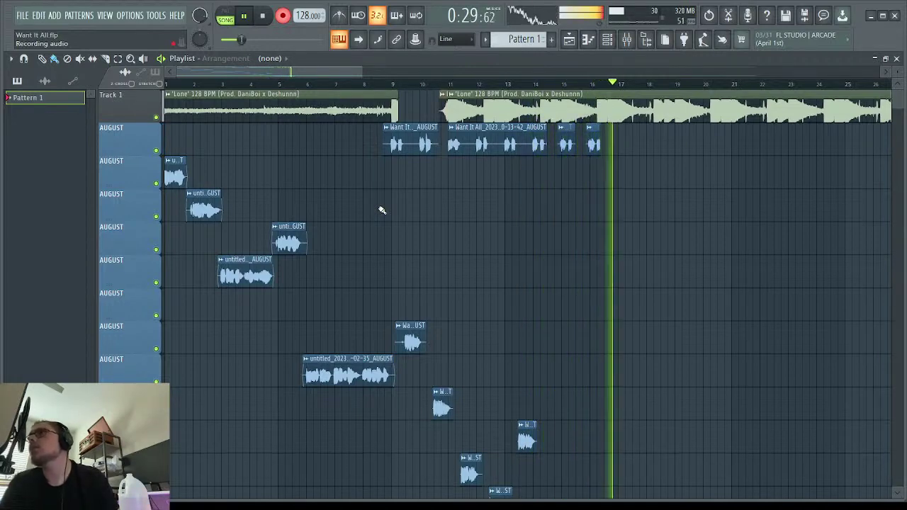
Finish the new Insert 16 vocal recording near bar 17 and trim the take's end to about bar 10.
key(space)
scroll(381, 208, down, 8)
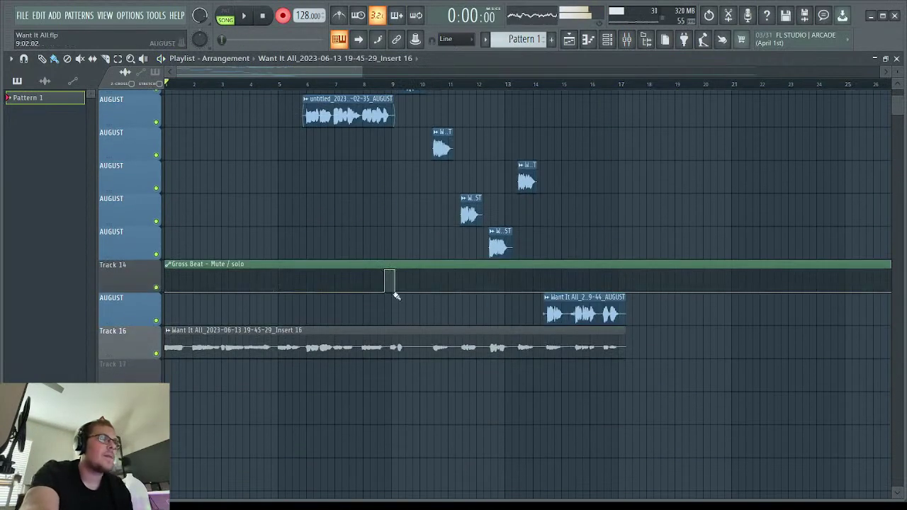
drag(623, 345, 423, 335)
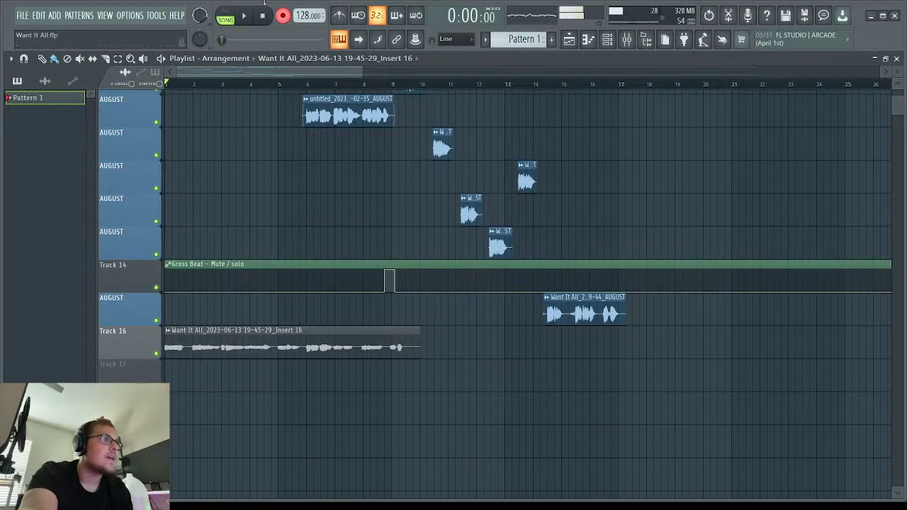
Solo Track 16, play the new Insert 16 take and check its channel settings and mixer input.
key(space)
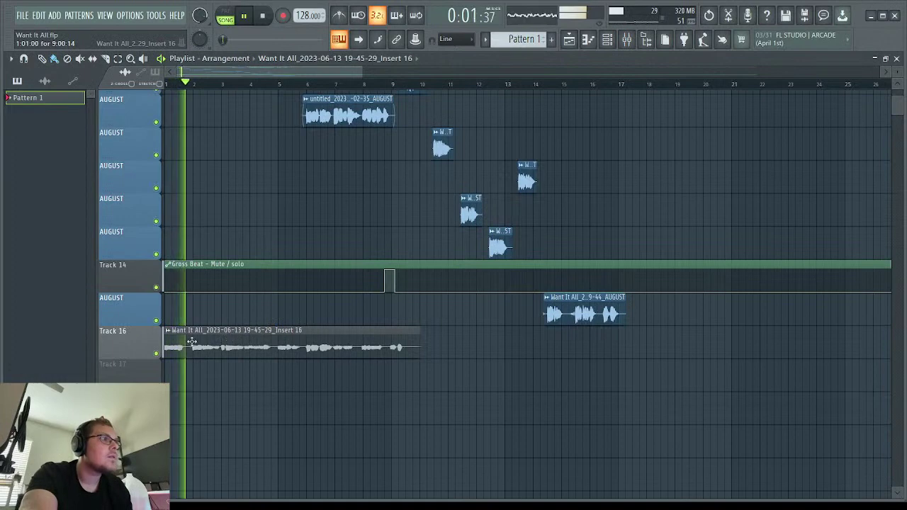
right_click(157, 353)
double_click(206, 347)
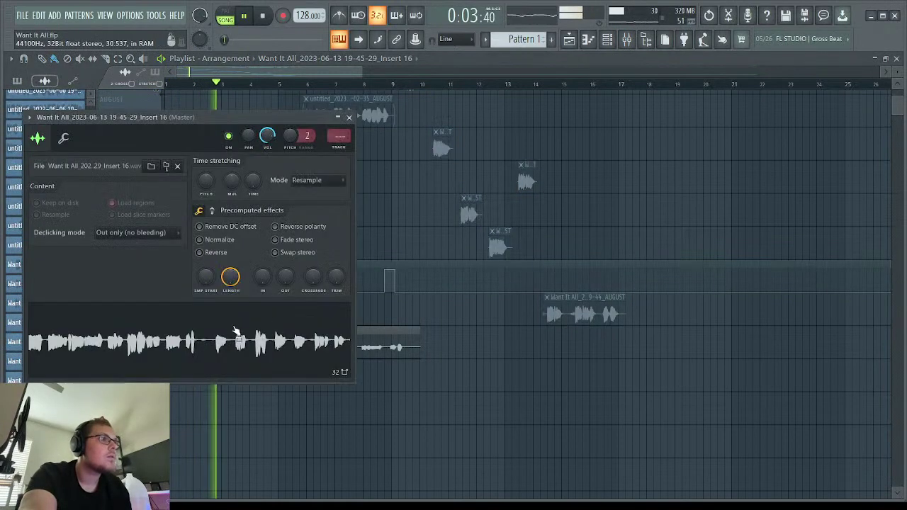
double_click(334, 140)
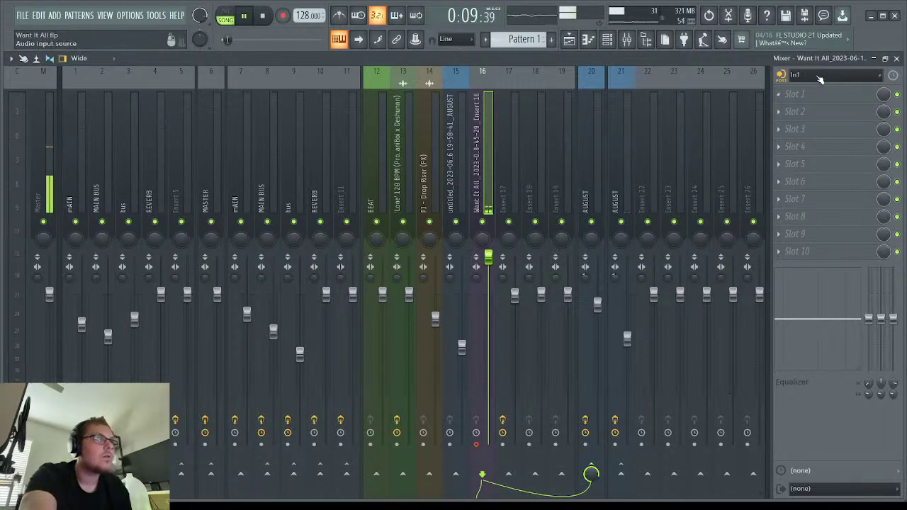
key(space)
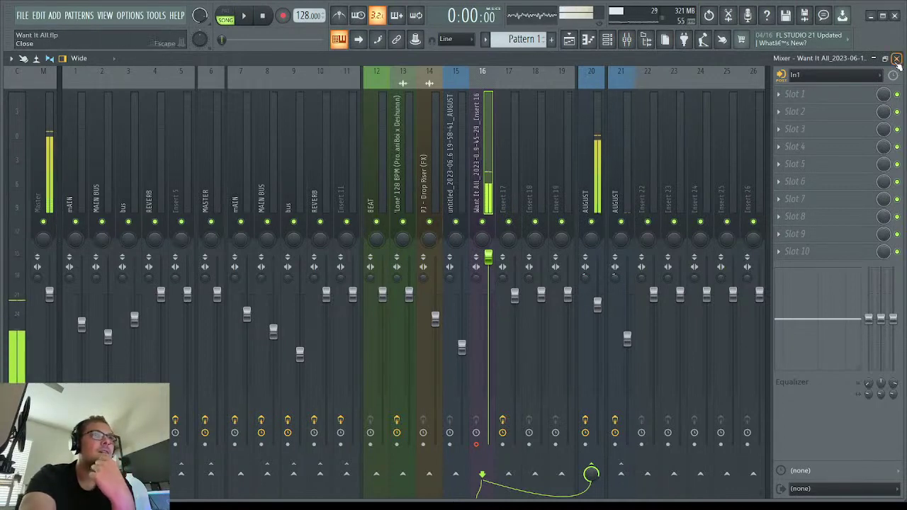
click(896, 59)
click(347, 117)
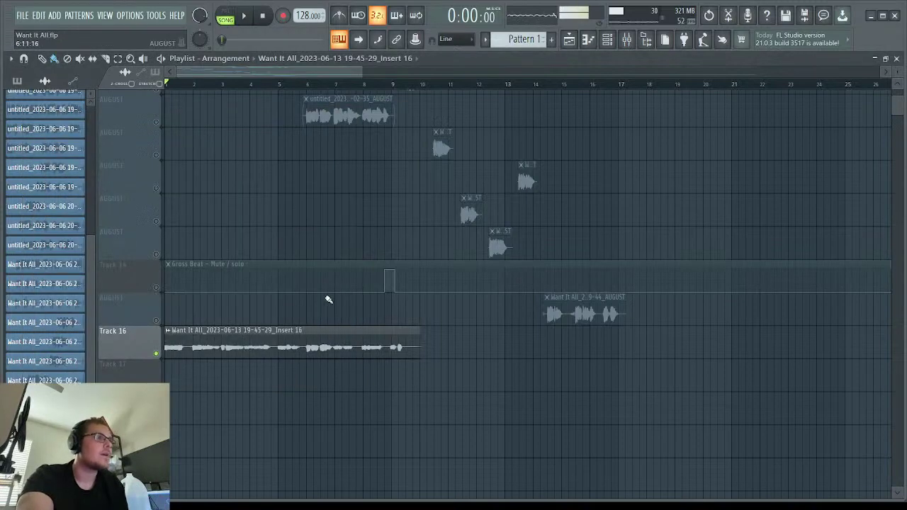
Assign the new take's channel to mixer track 17 and restore Insert 16's default name and fader level.
double_click(181, 350)
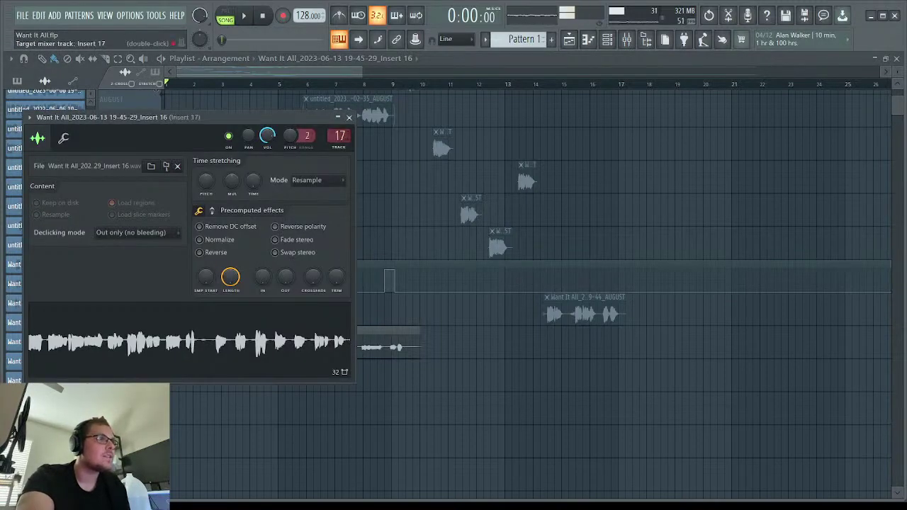
click(626, 39)
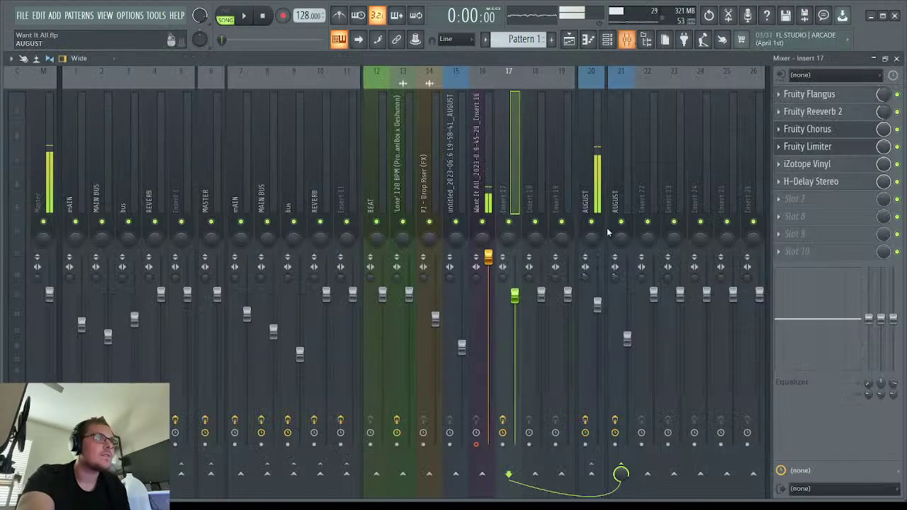
click(477, 164)
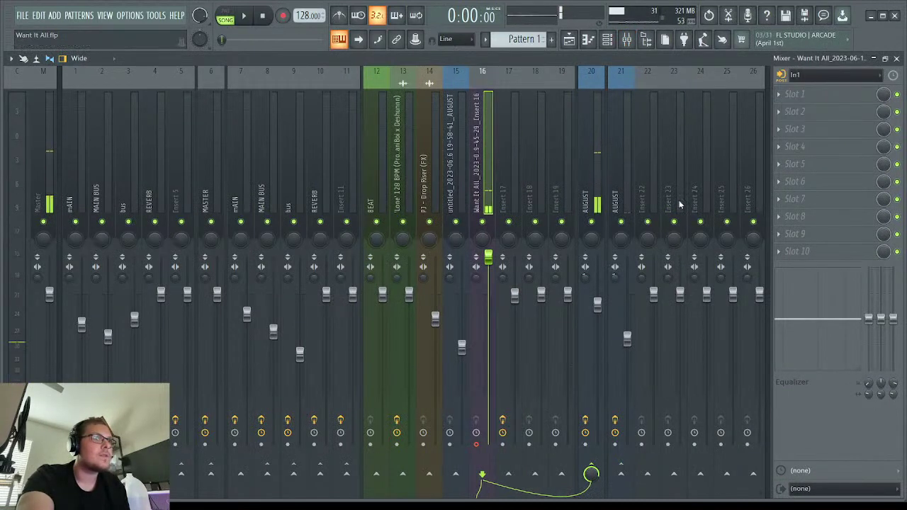
key(ctrl+z)
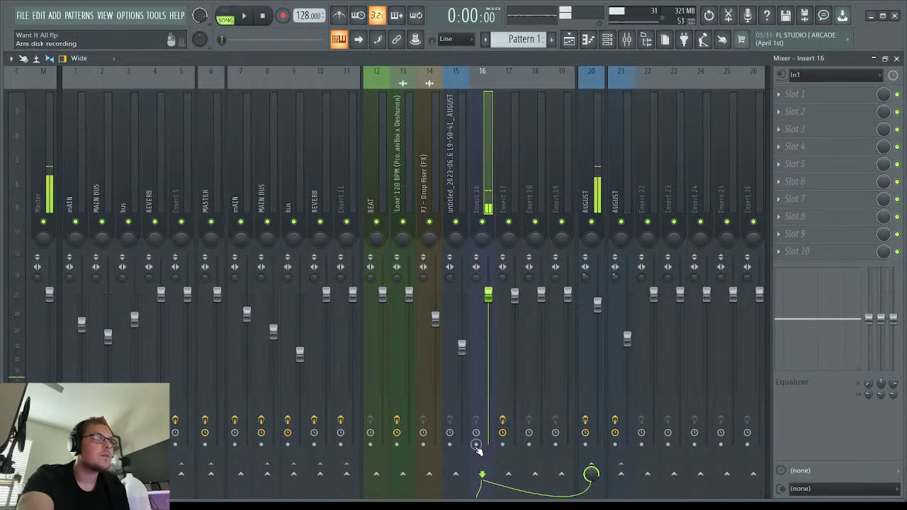
Add a send from Insert 17 to the AUGUST bus on mixer track 20 and play the soloed take.
click(508, 203)
click(590, 475)
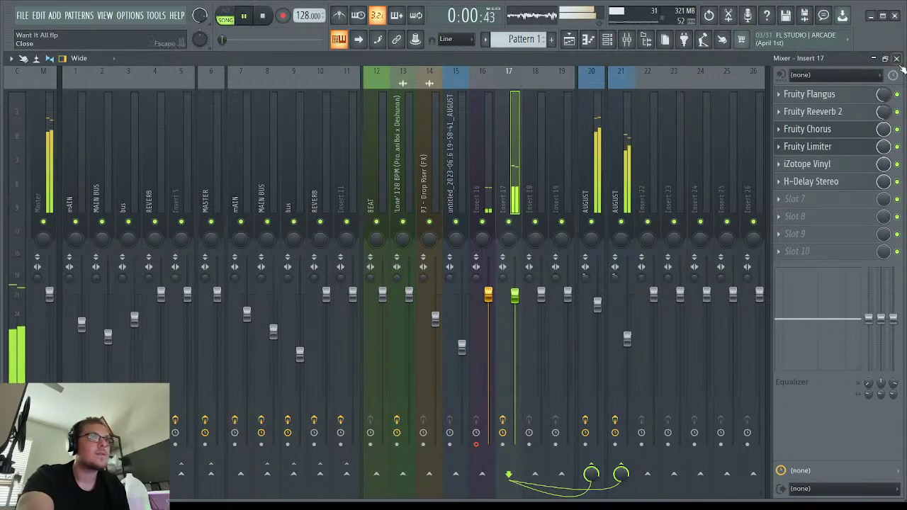
click(896, 58)
key(space)
click(349, 118)
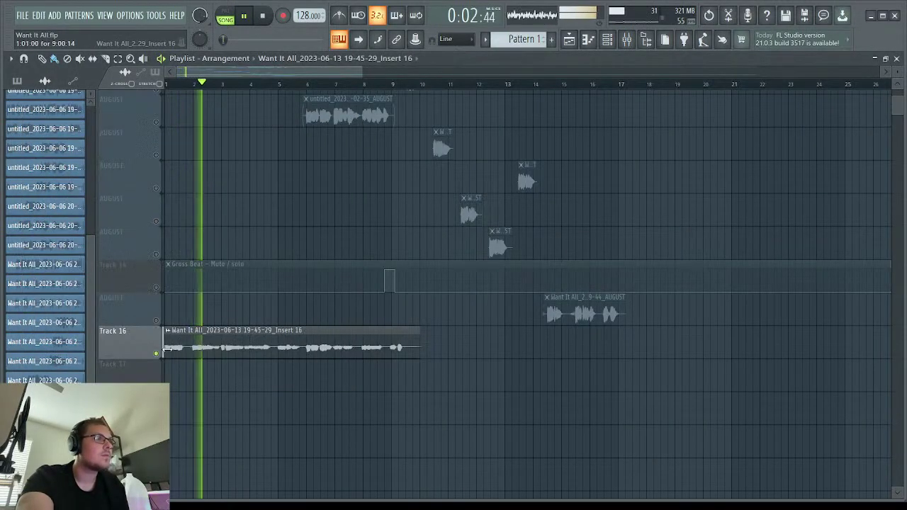
key(space)
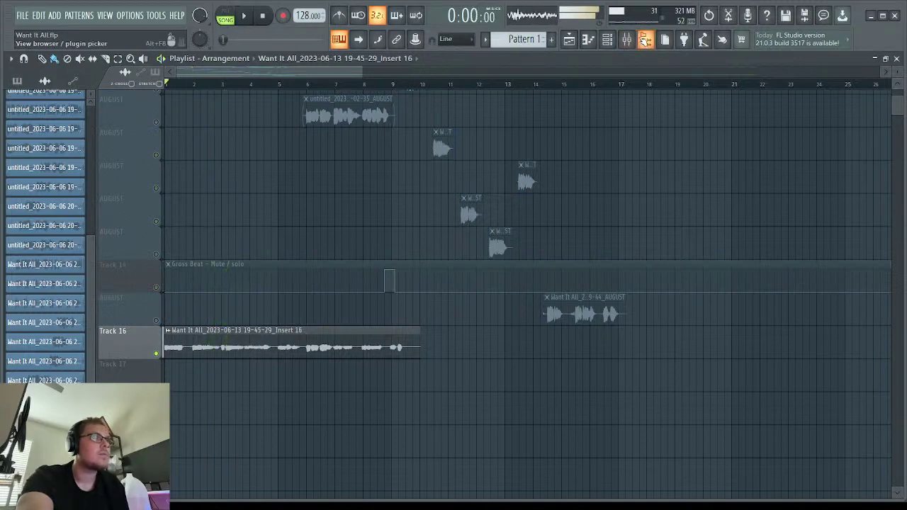
Remove Insert 17's sends to the AUGUST buses on tracks 20 and 21 while auditioning it soloed.
click(627, 40)
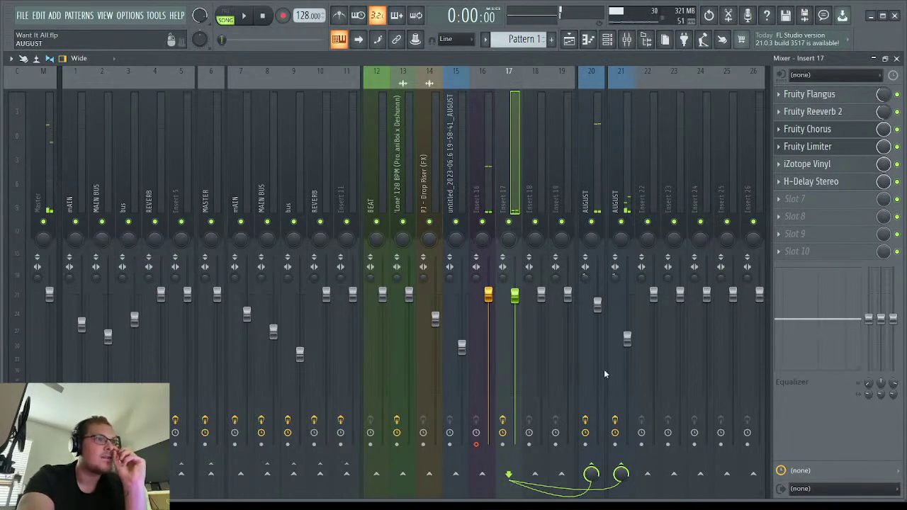
click(597, 468)
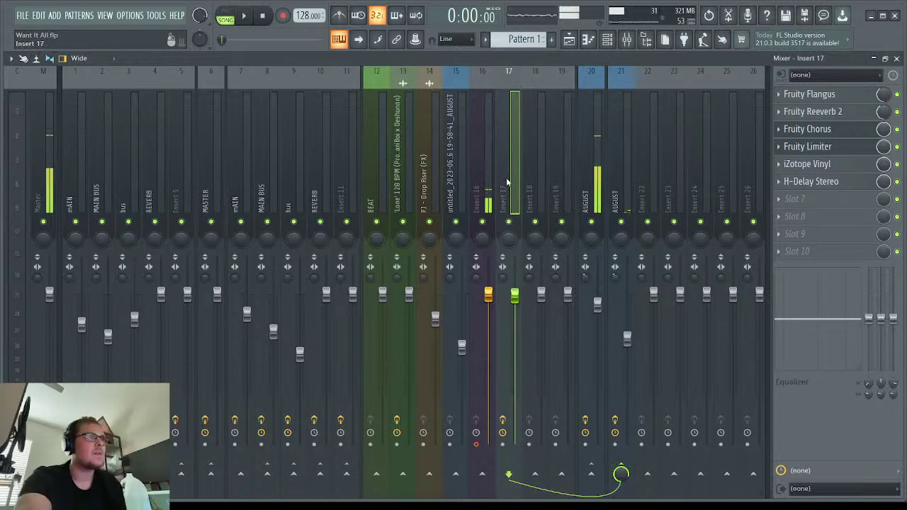
key(space)
right_click(509, 221)
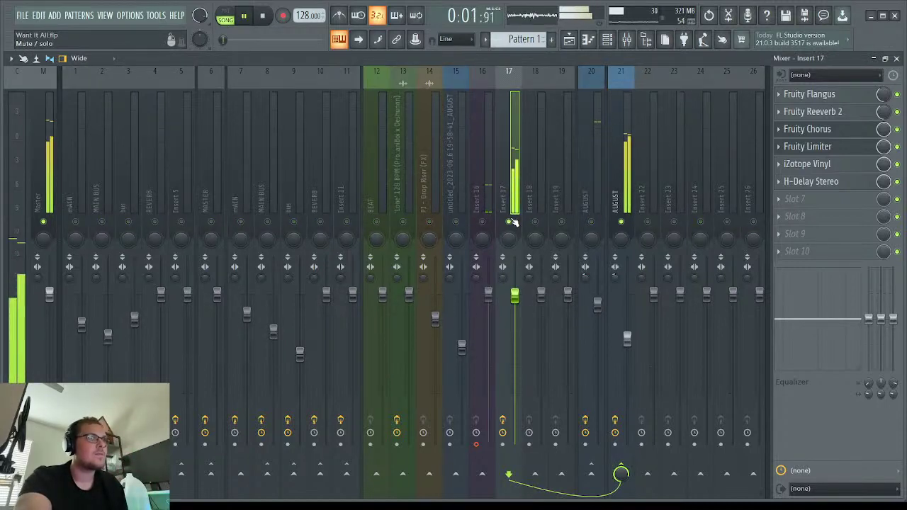
click(620, 474)
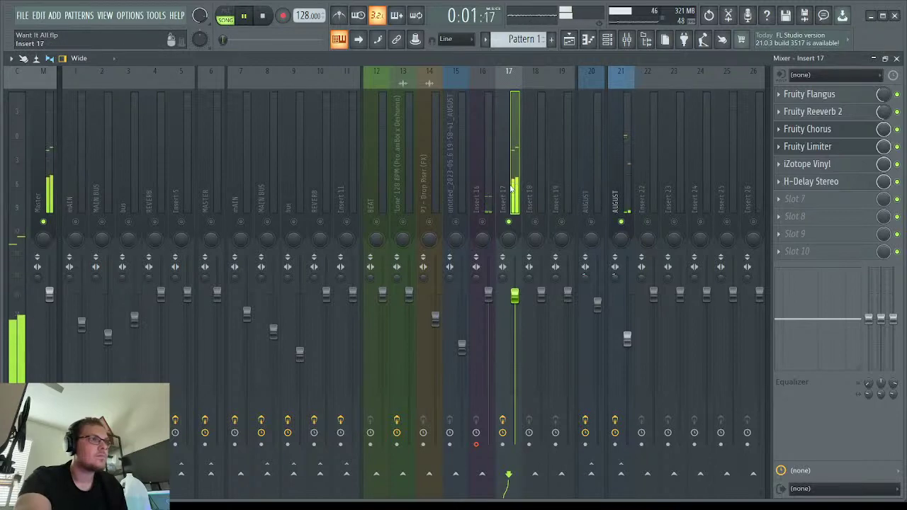
right_click(509, 222)
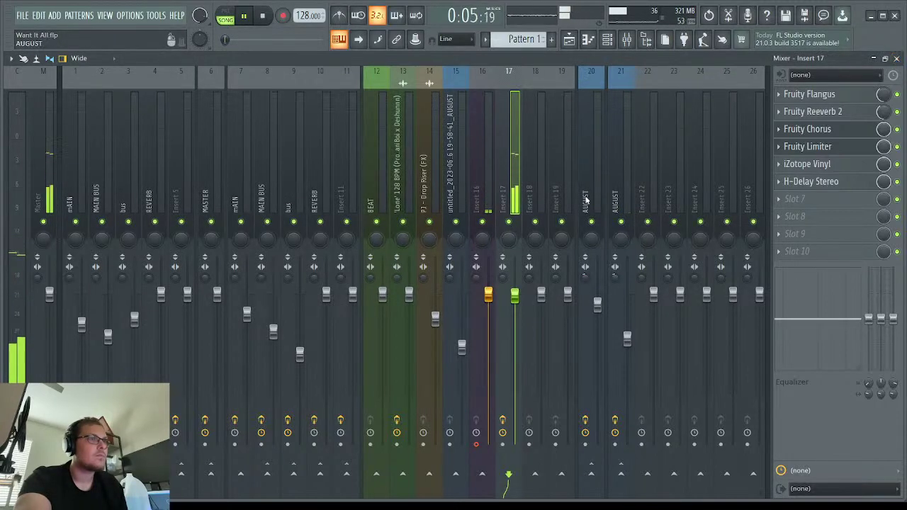
key(space)
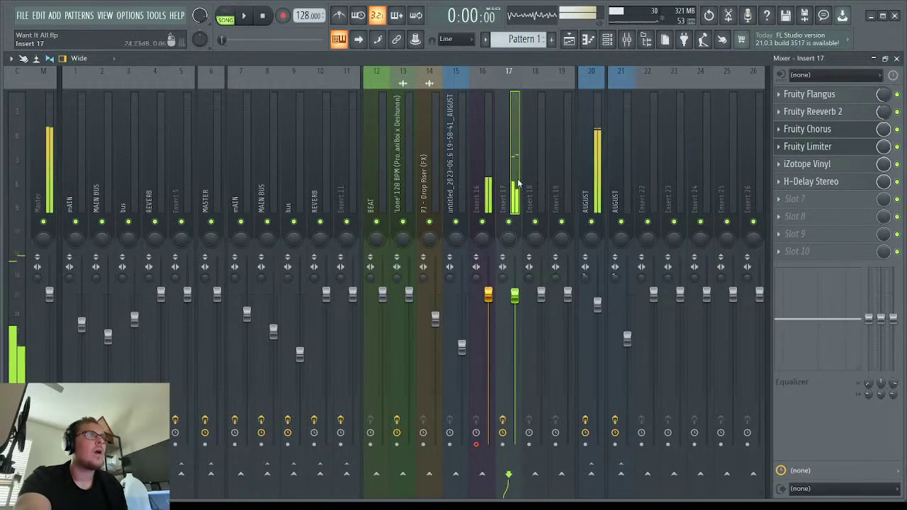
Assign the take's channel to Insert 22 and route Insert 22 to the AUGUST bus on mixer track 20.
click(646, 165)
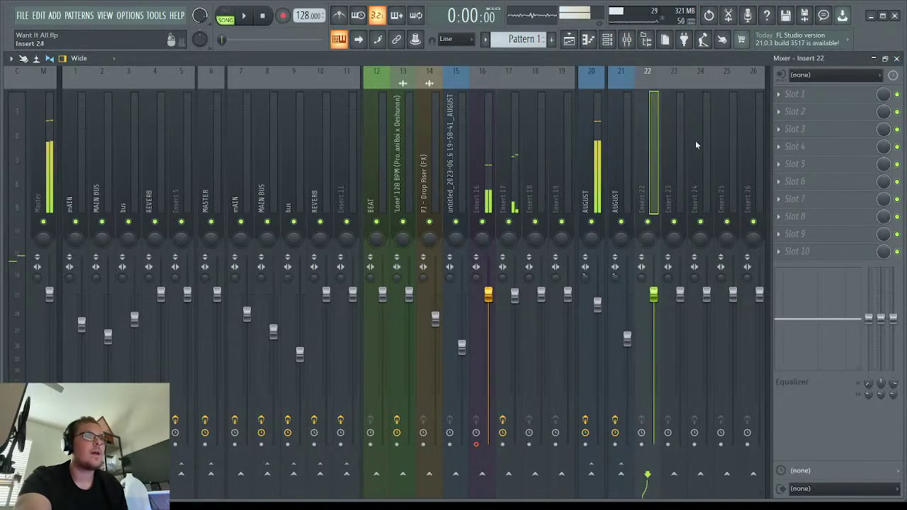
click(895, 59)
double_click(361, 330)
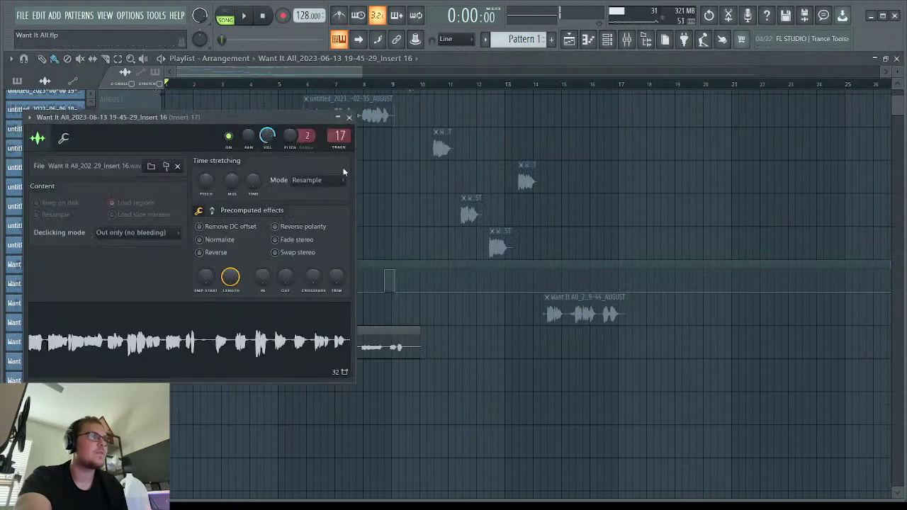
click(348, 117)
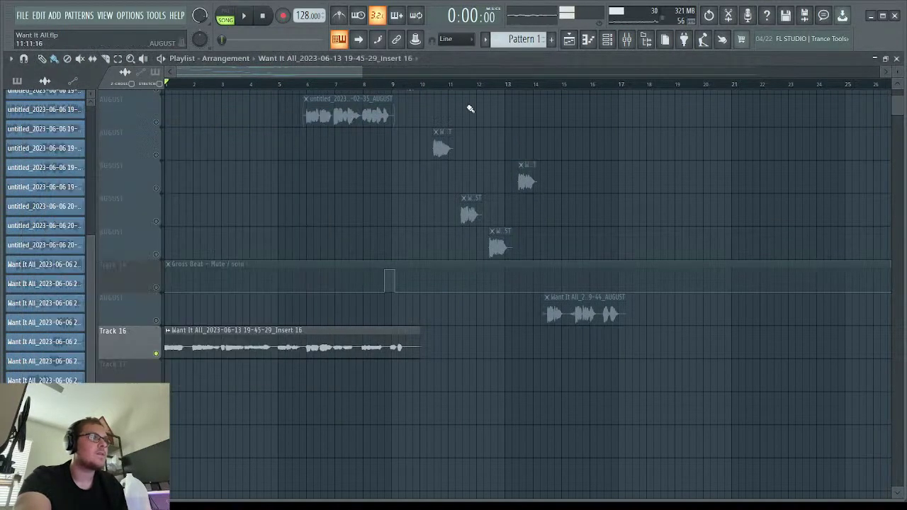
click(626, 39)
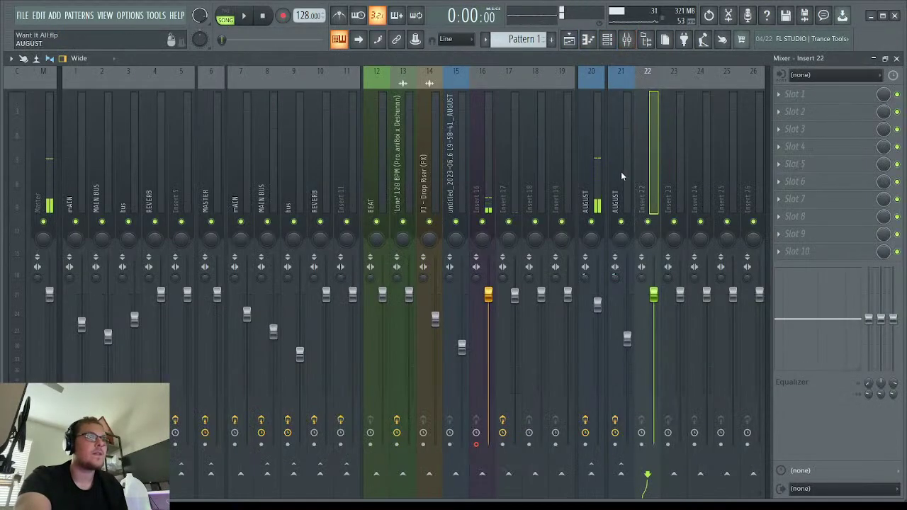
click(591, 470)
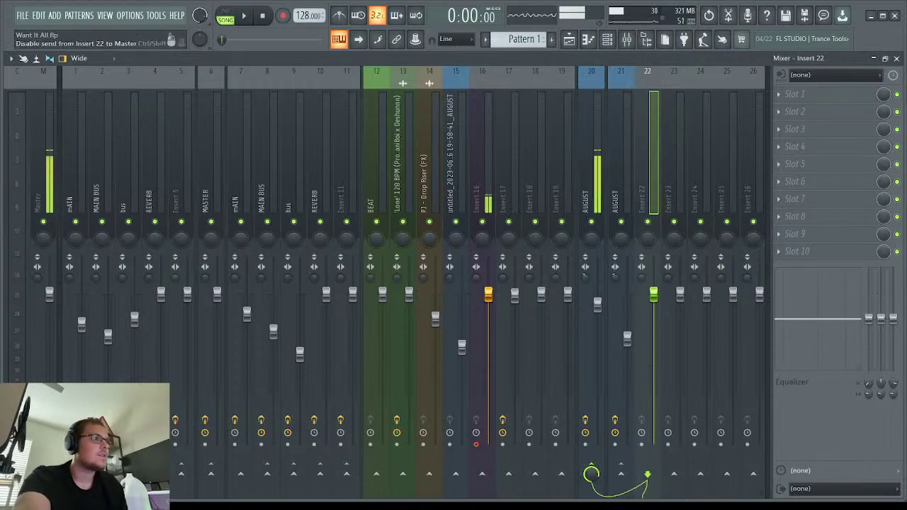
Lower Insert 22's fader during playback and add Fruity Reeverb 2, with its wet level around 26%, and Fruity Flangus.
key(space)
drag(653, 295, 653, 342)
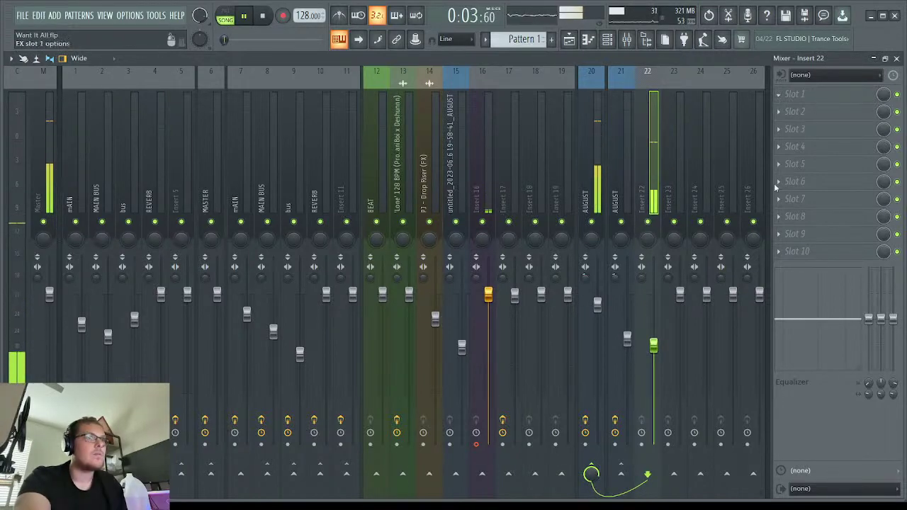
key(ctrl+z)
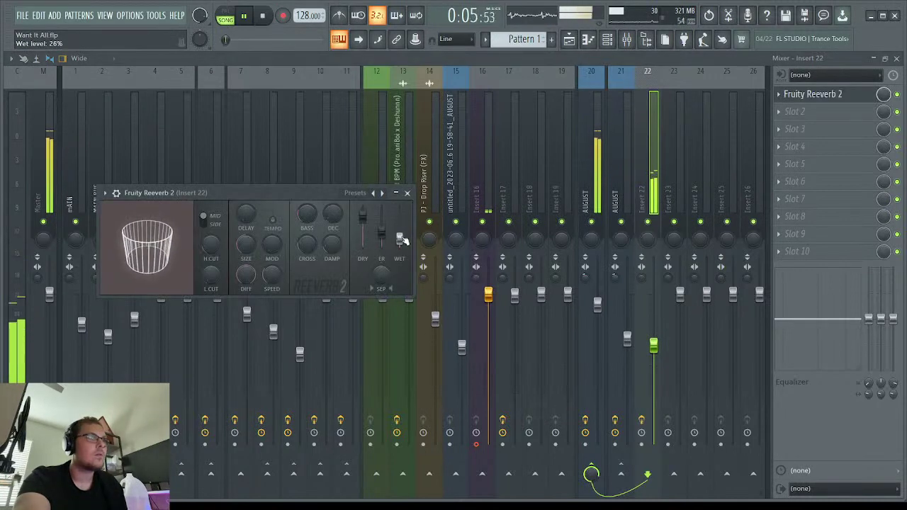
click(406, 192)
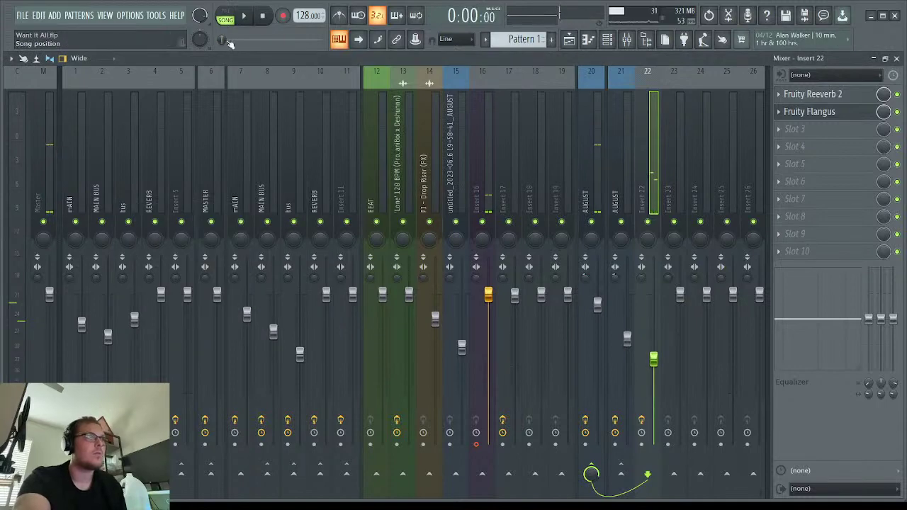
Unsolo Track 16 in the playlist and play the full arrangement from the start.
key(F9)
click(323, 208)
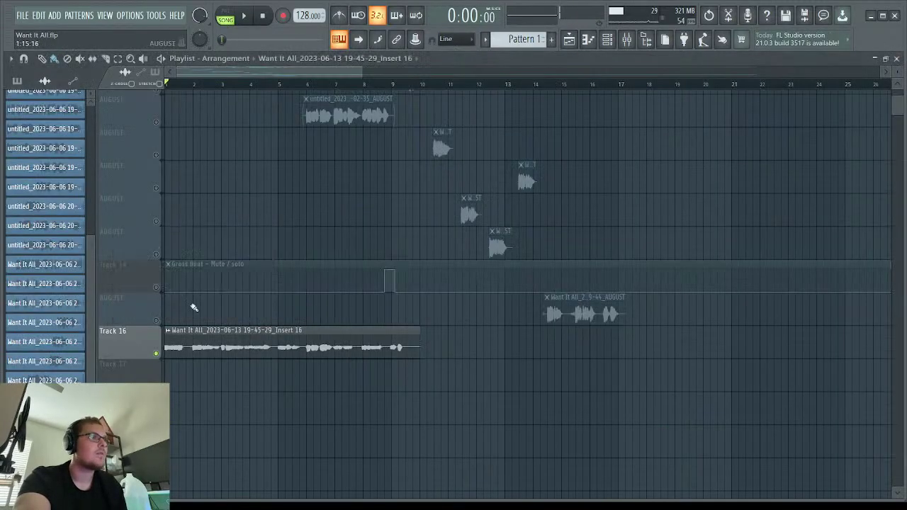
right_click(155, 353)
key(space)
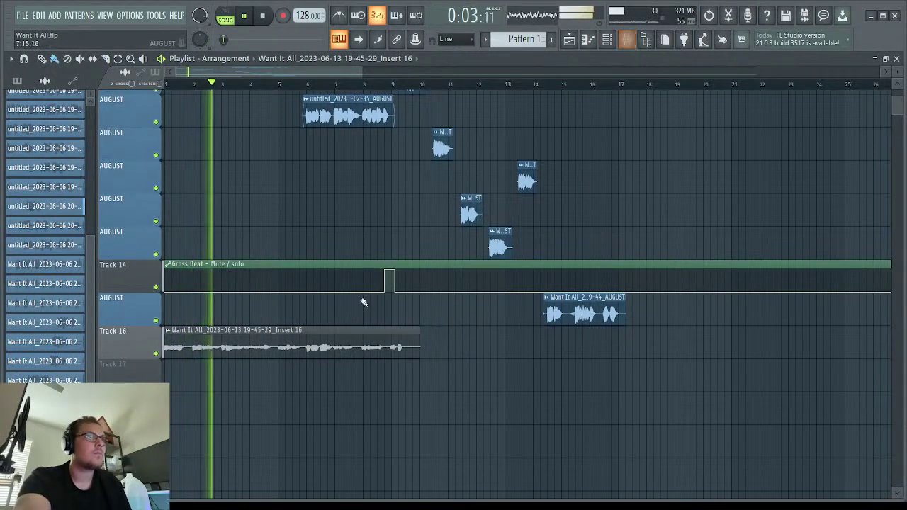
Trim the Insert 16 take to start at bar 3 and end shortly before bar 10, and delete it from Track 16.
drag(176, 346, 220, 353)
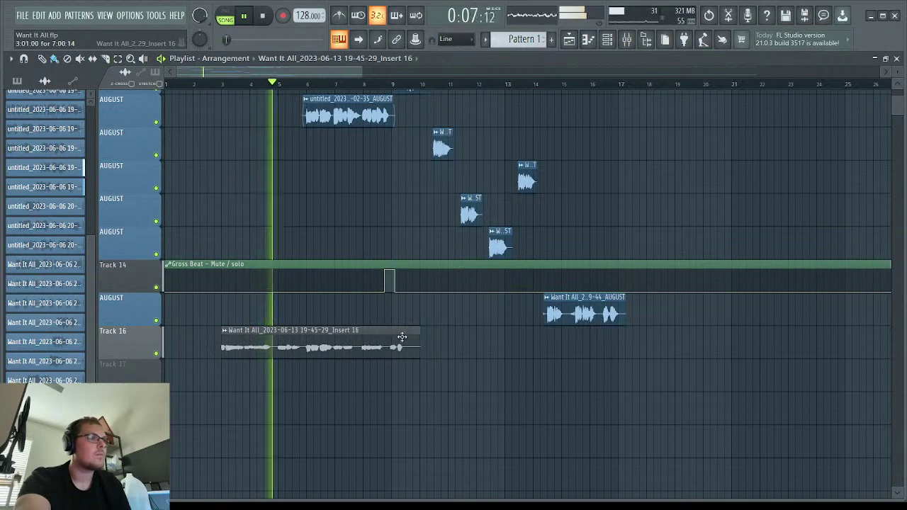
mouse_move(416, 337)
mouse_down()
mouse_move(340, 336)
mouse_move(411, 334)
mouse_up()
right_click(364, 344)
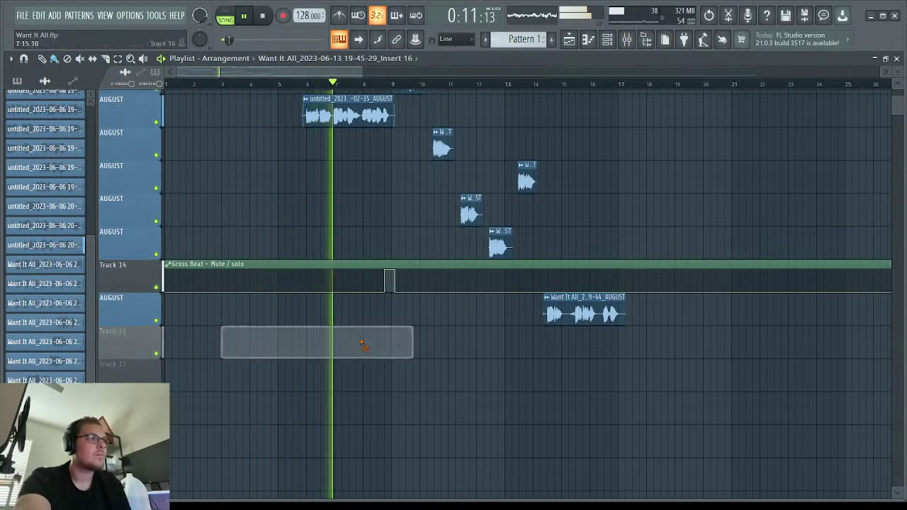
key(space)
scroll(310, 162, up, 8)
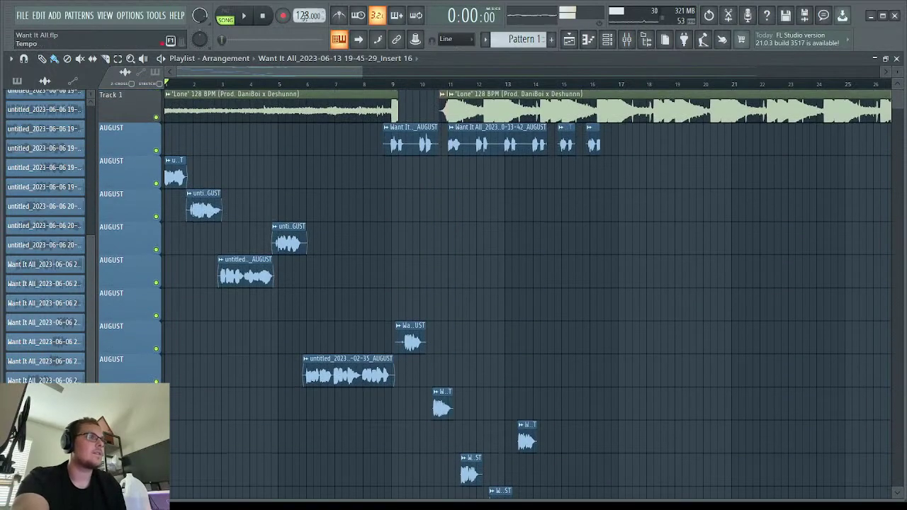
Check Inserts 16 and 15 in the mixer and the 19-59-17 AUGUST clip's channel settings.
click(627, 39)
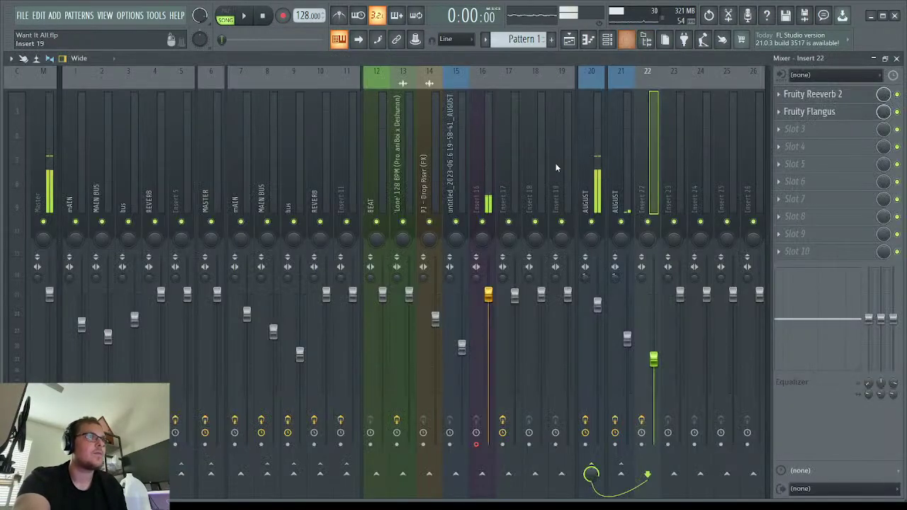
click(474, 173)
click(452, 185)
click(488, 187)
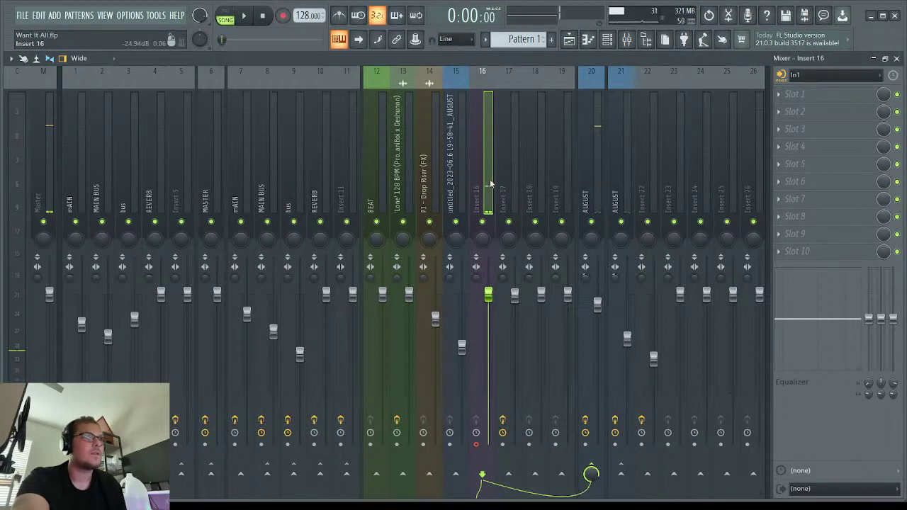
click(896, 59)
double_click(292, 248)
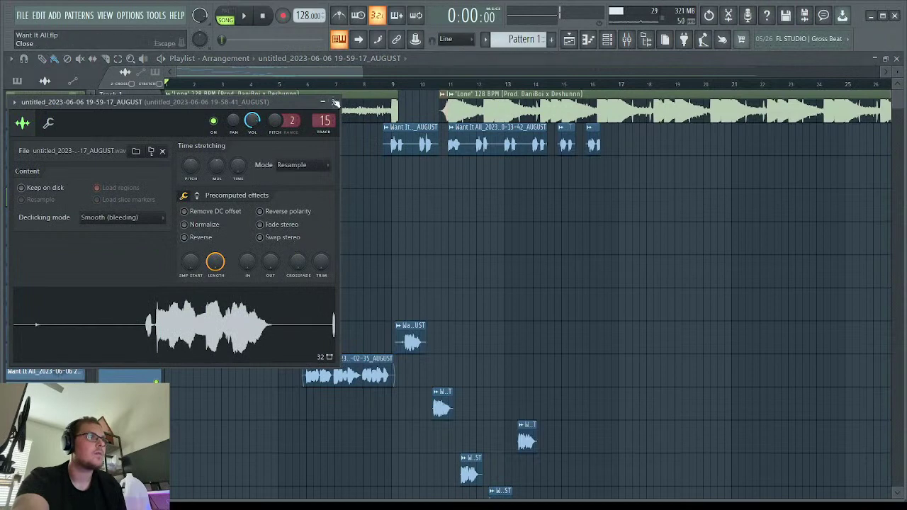
click(336, 103)
click(626, 40)
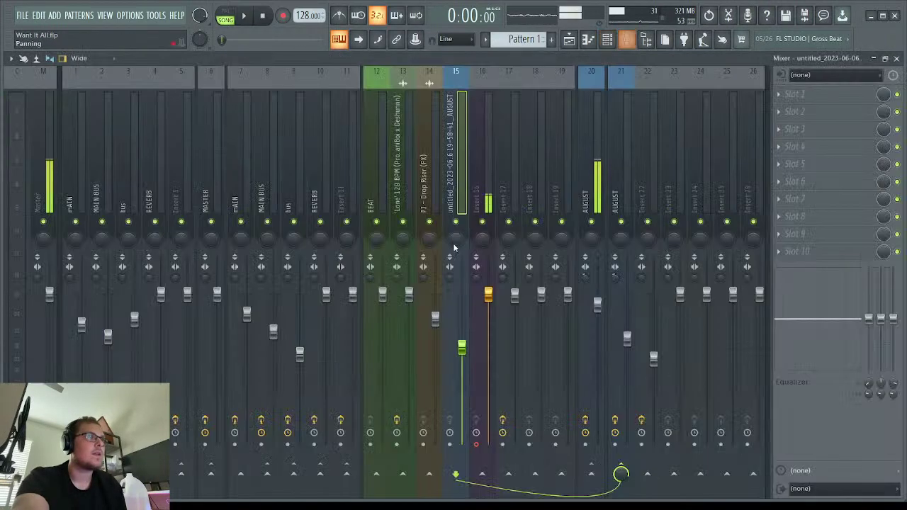
Check the input and effect chains of Insert 16 and the AUGUST insert 20, and return to the playlist.
click(494, 168)
click(592, 170)
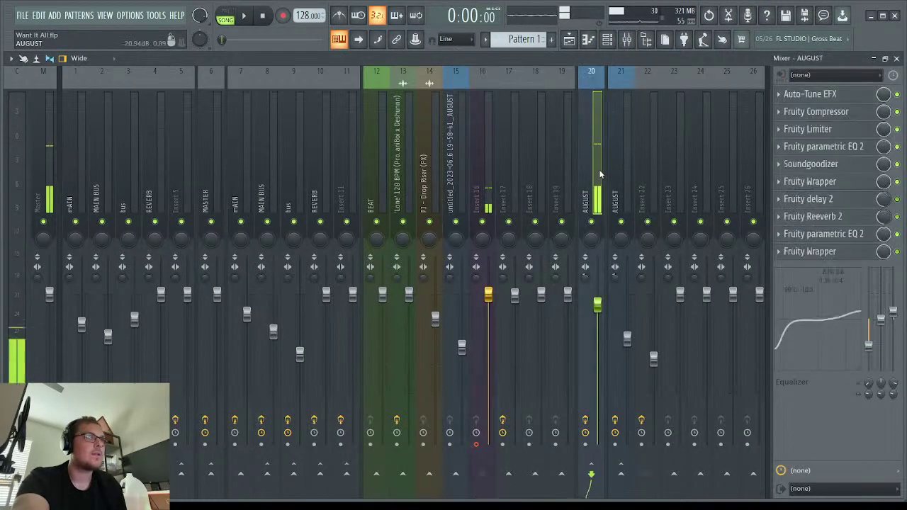
click(484, 201)
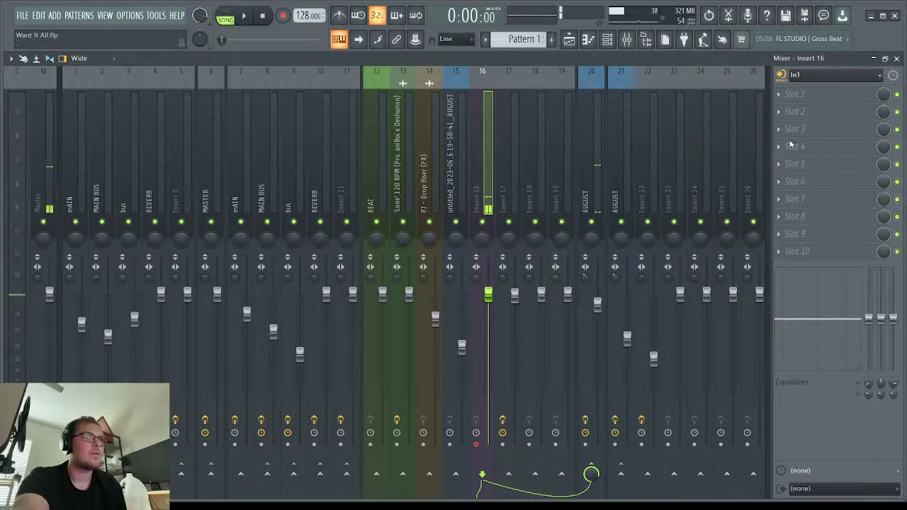
click(597, 175)
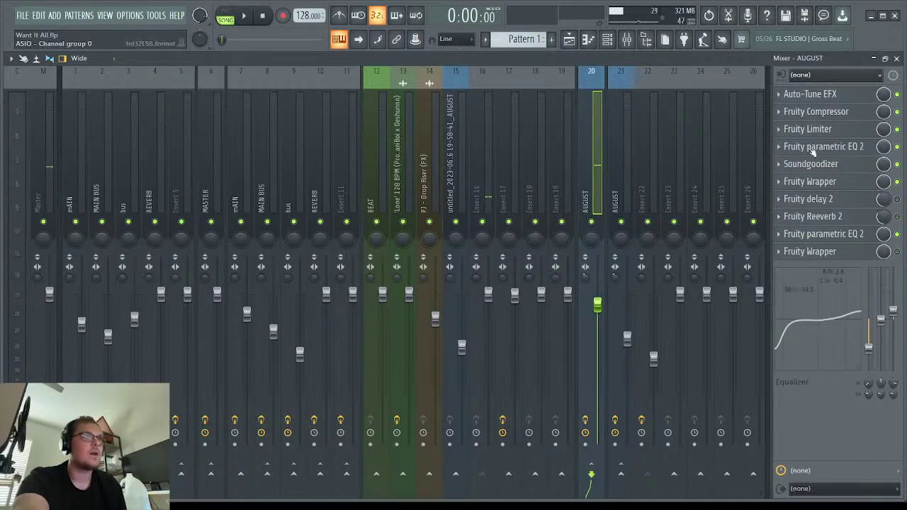
click(896, 58)
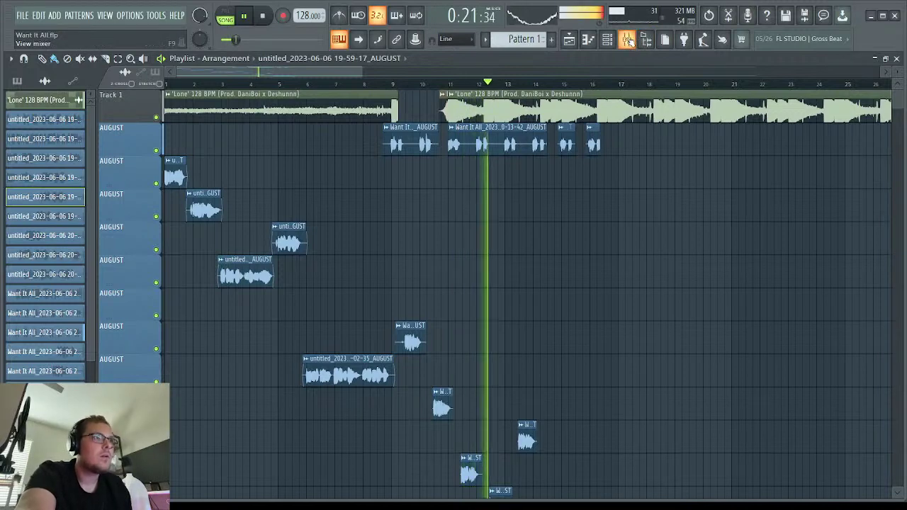
Play the arrangement, route Insert 17 only to the AUGUST insert 21, and raise Insert 17's fader slightly.
key(space)
double_click(496, 127)
click(627, 40)
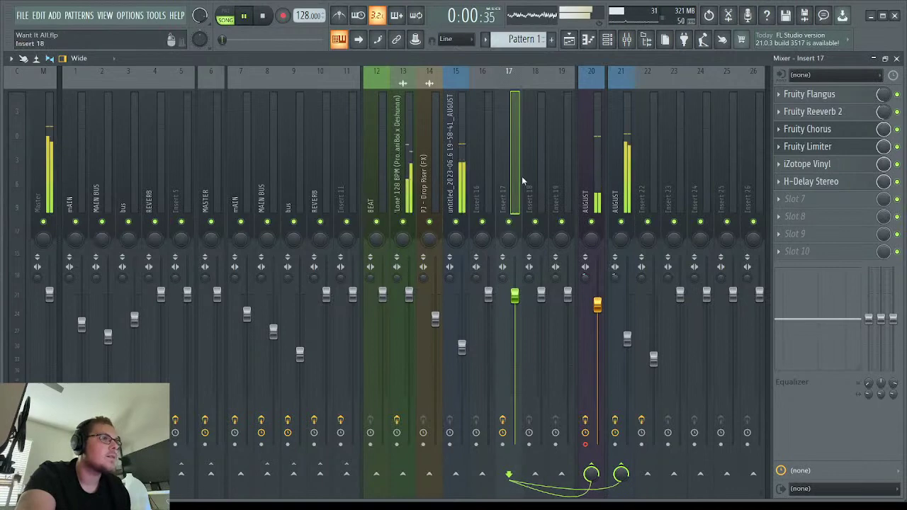
click(895, 59)
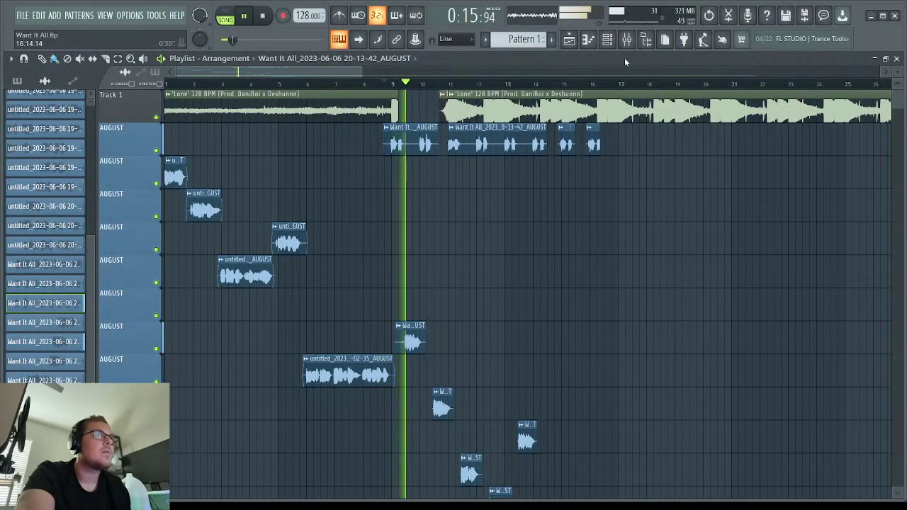
click(628, 40)
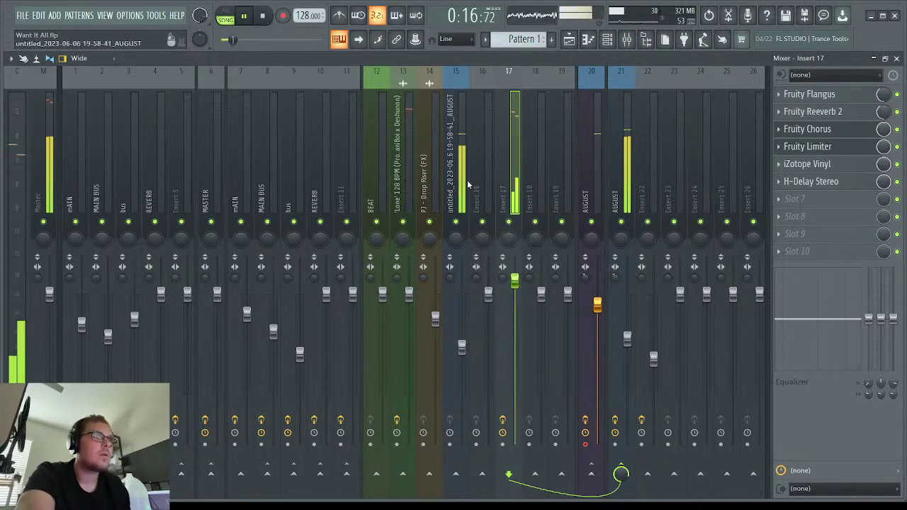
Raise the faders of Insert 15 and the AUGUST insert 21 during playback, and check their levels.
click(449, 323)
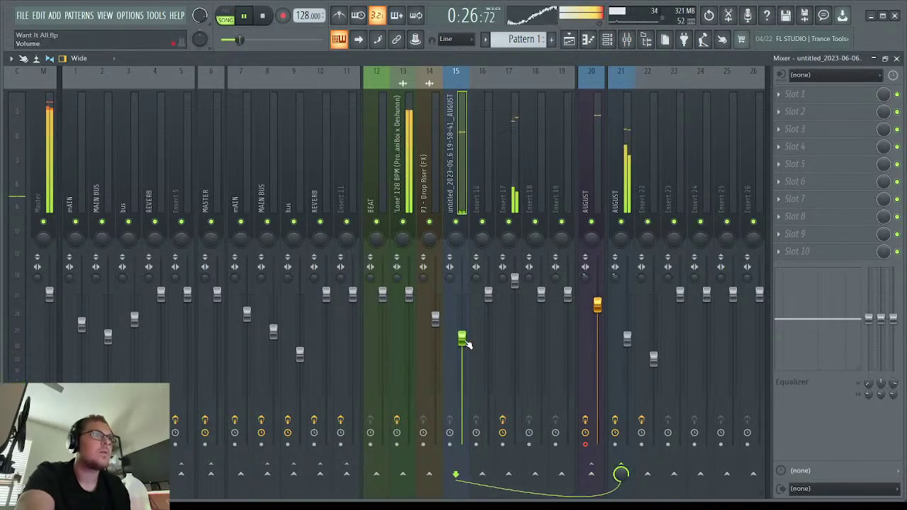
drag(466, 344, 465, 338)
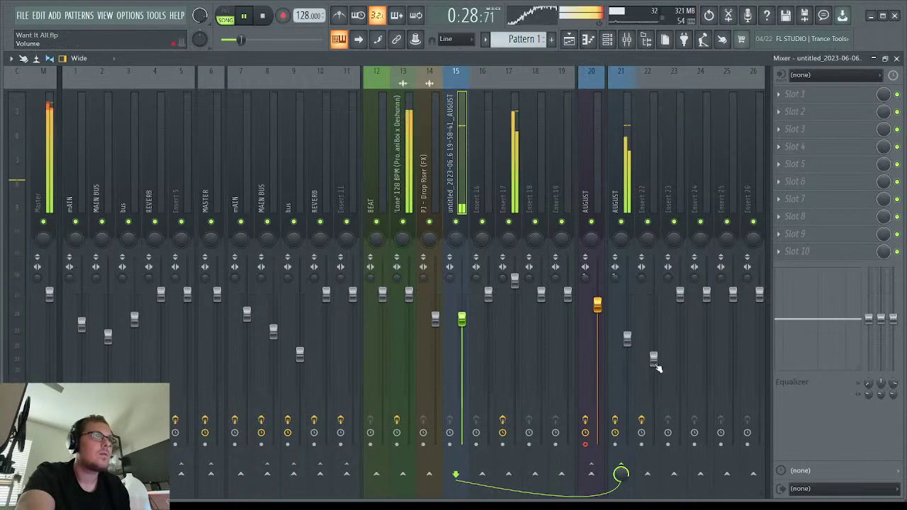
drag(626, 339, 627, 326)
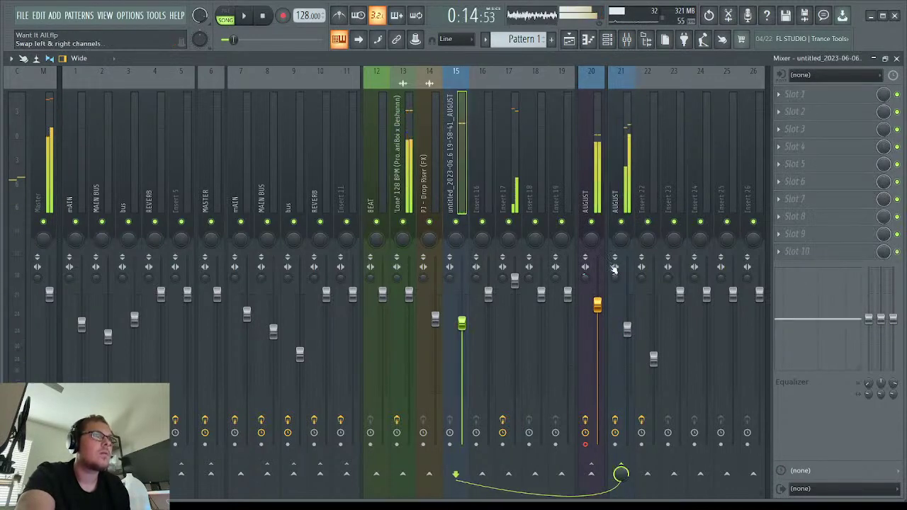
key(F5)
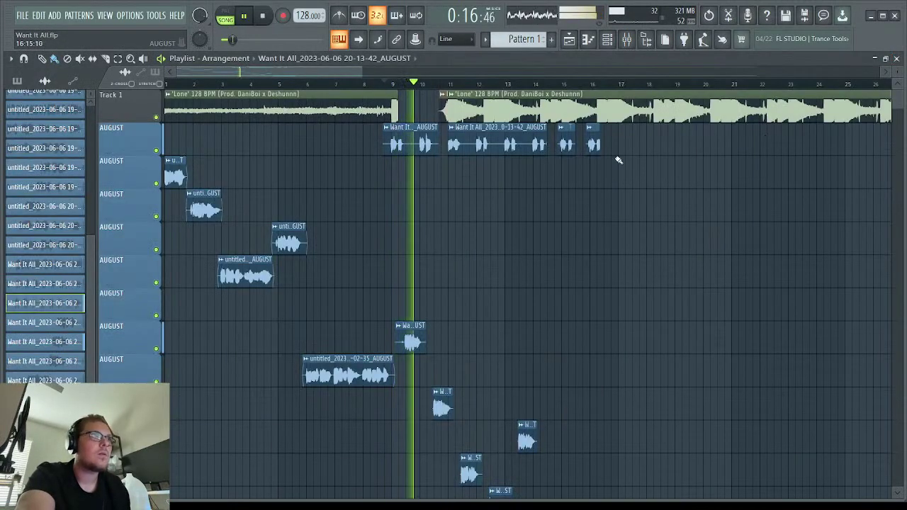
click(627, 39)
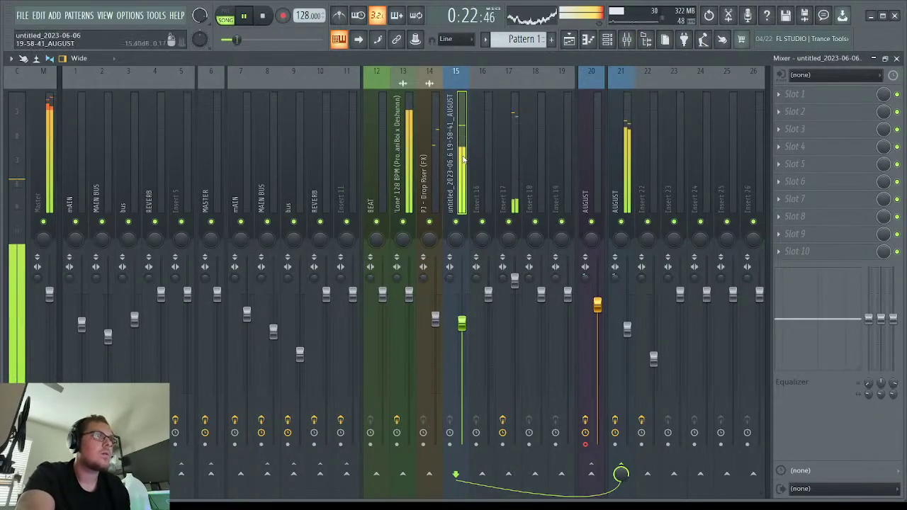
click(621, 149)
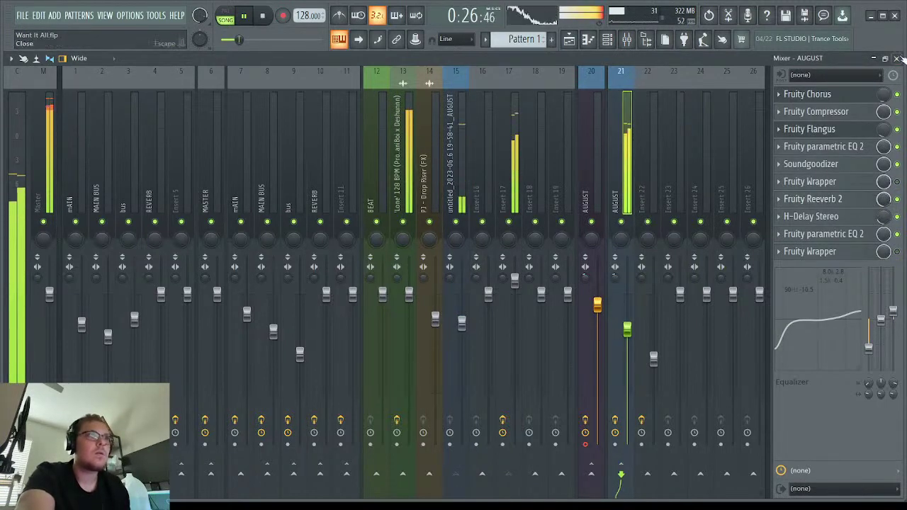
click(897, 58)
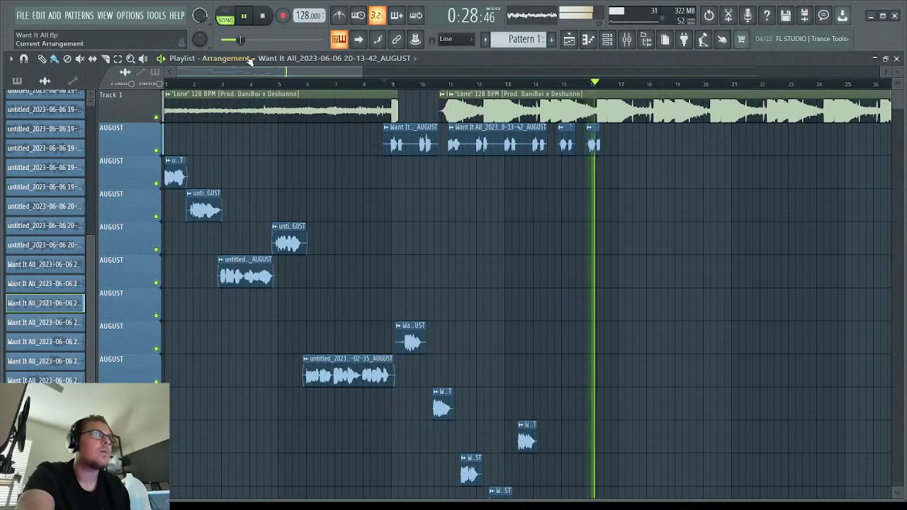
drag(360, 71, 427, 75)
key(space)
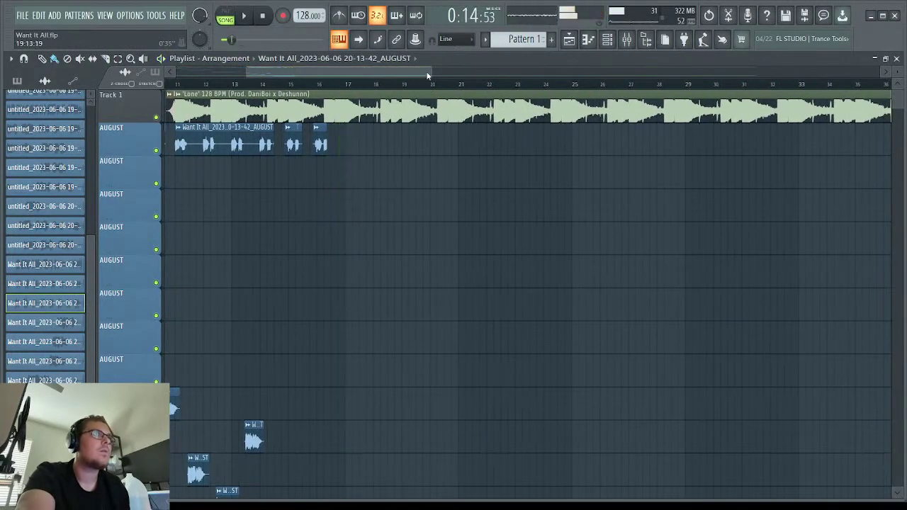
scroll(464, 73, down, 4)
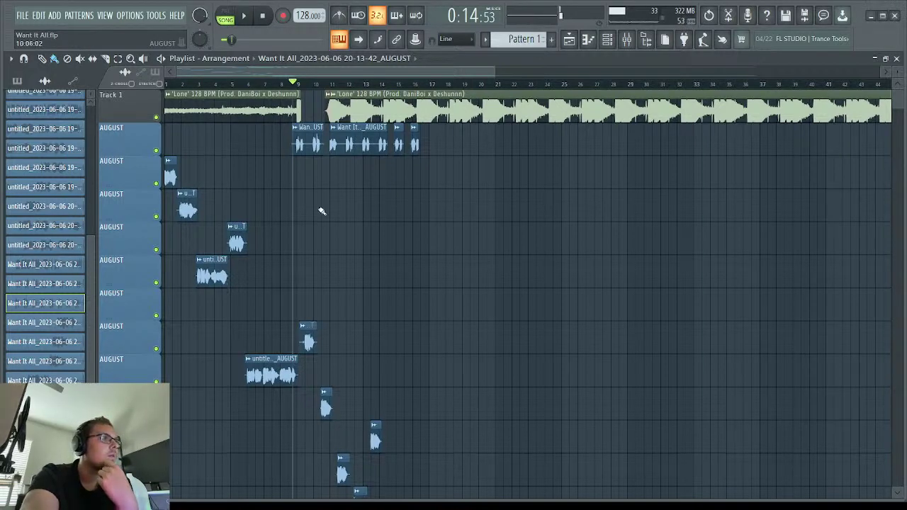
scroll(312, 202, down, 1)
scroll(294, 187, up, 1)
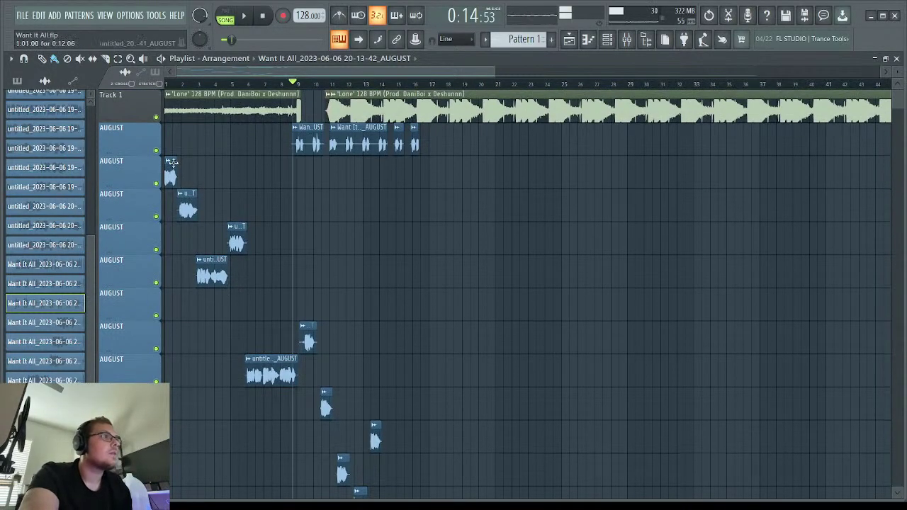
mouse_move(179, 187)
mouse_down()
mouse_move(355, 173)
mouse_move(177, 174)
mouse_up()
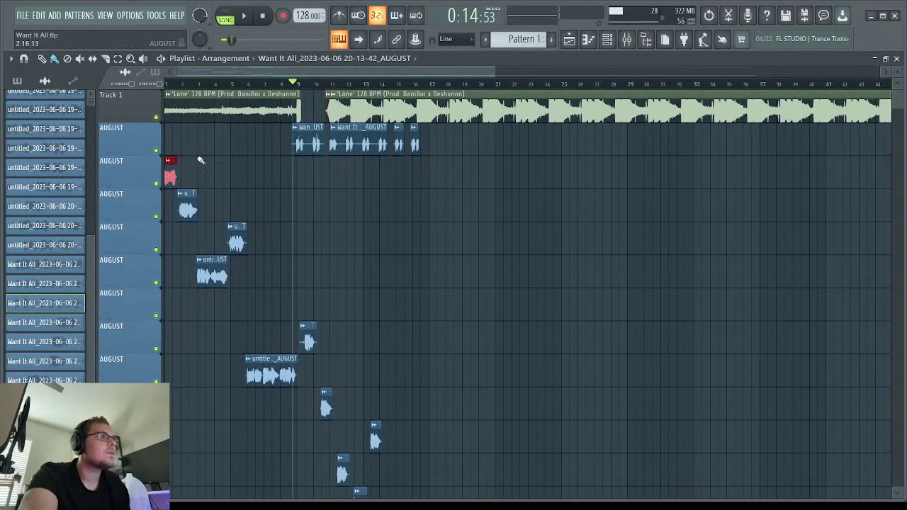
drag(165, 125, 458, 360)
click(462, 306)
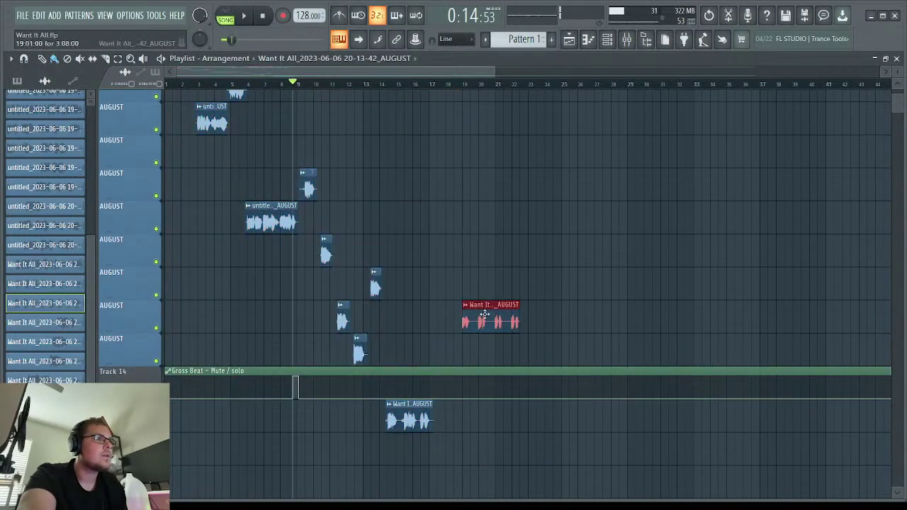
Move the Gross Beat - Mute / solo automation clip from Track 14 to the track below the last vocal clip.
click(349, 369)
scroll(337, 392, down, 2)
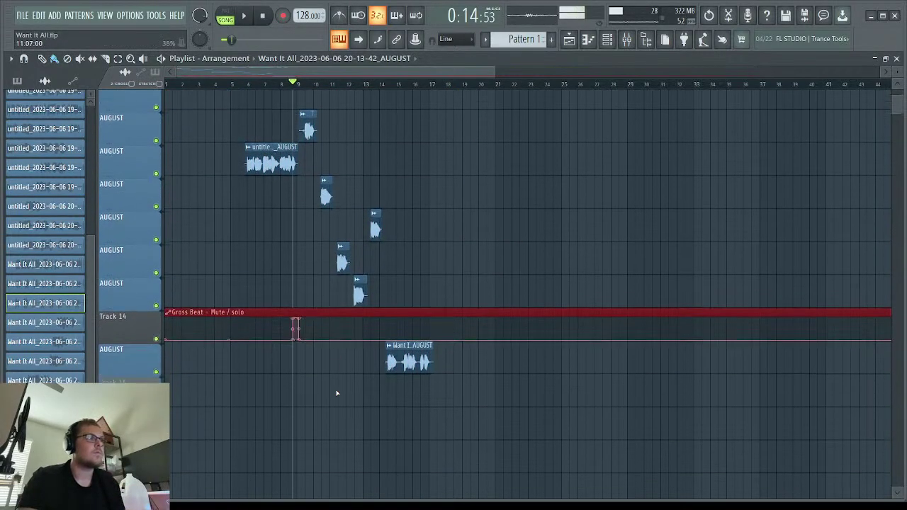
drag(336, 392, 337, 393)
scroll(417, 265, up, 7)
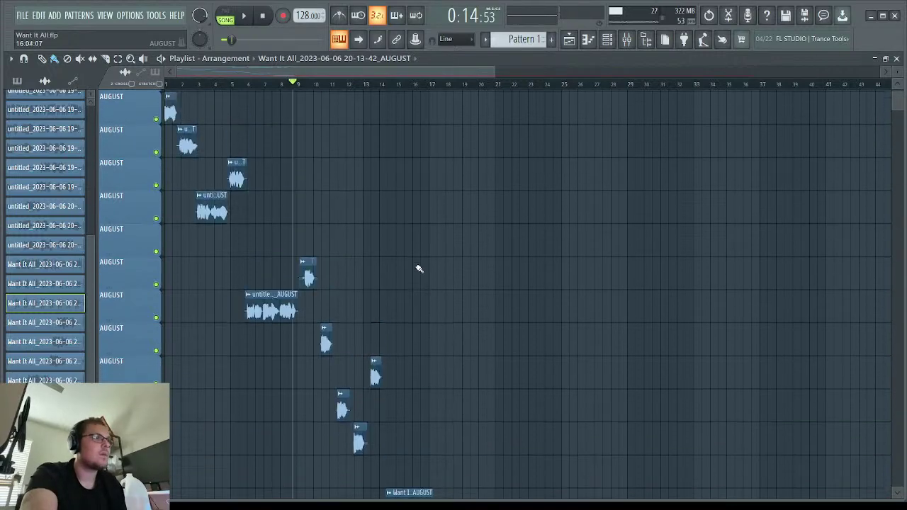
Select all vocal clips on the AUGUST tracks and place a copy one track lower, starting around bar 33.
mouse_move(164, 149)
mouse_down()
mouse_move(313, 205)
mouse_move(390, 454)
mouse_move(393, 500)
mouse_move(409, 355)
mouse_up()
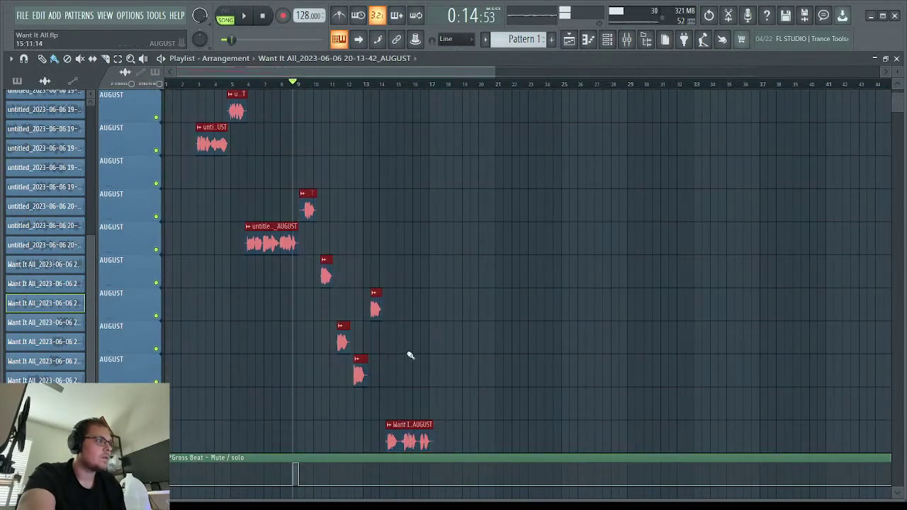
scroll(224, 206, up, 4)
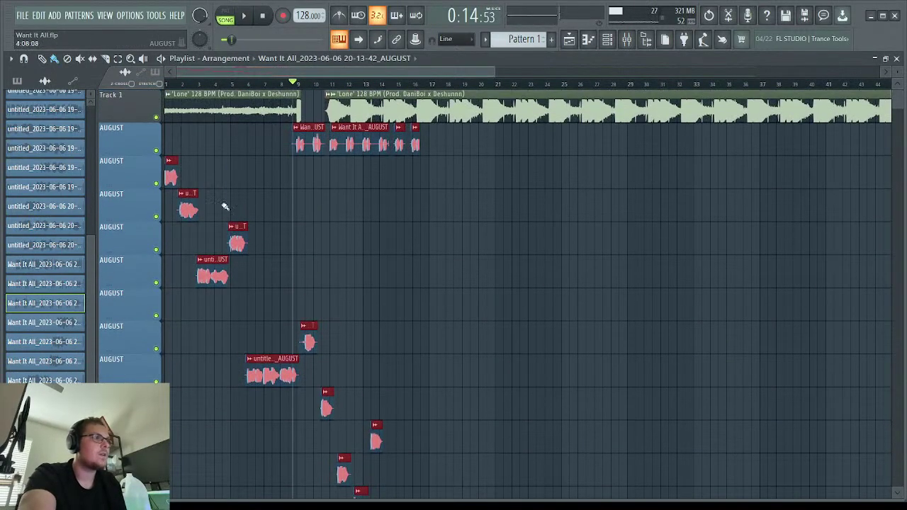
drag(170, 176, 699, 202)
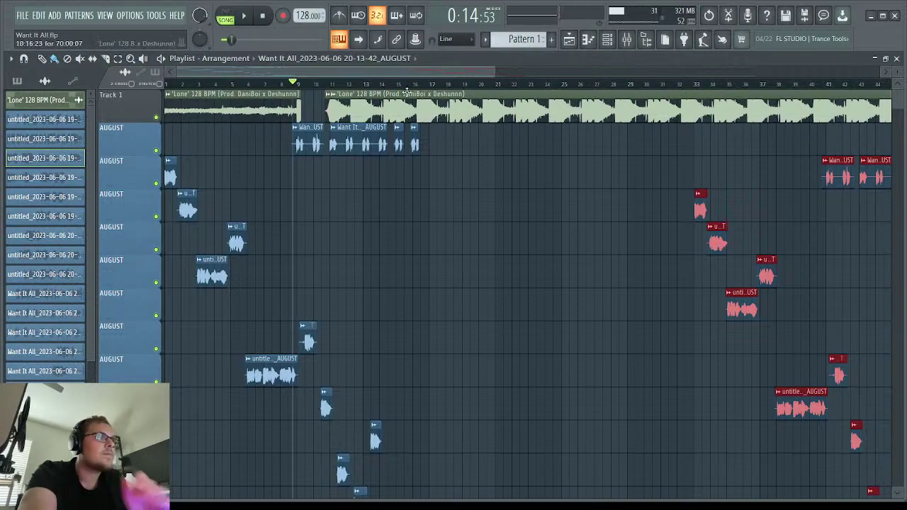
With snapping off, shift the copied vocal clips so the first one starts exactly at bar 33, and deselect them.
click(439, 84)
key(space)
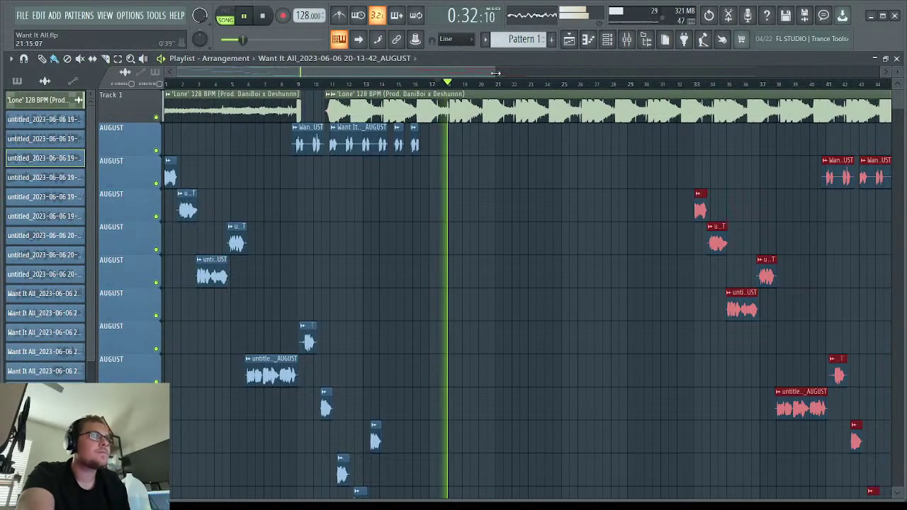
drag(488, 71, 418, 72)
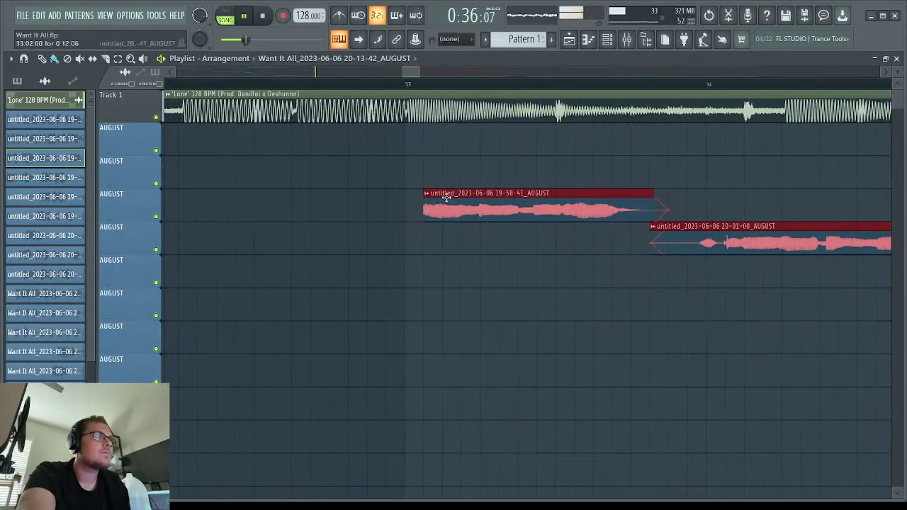
drag(444, 209, 431, 209)
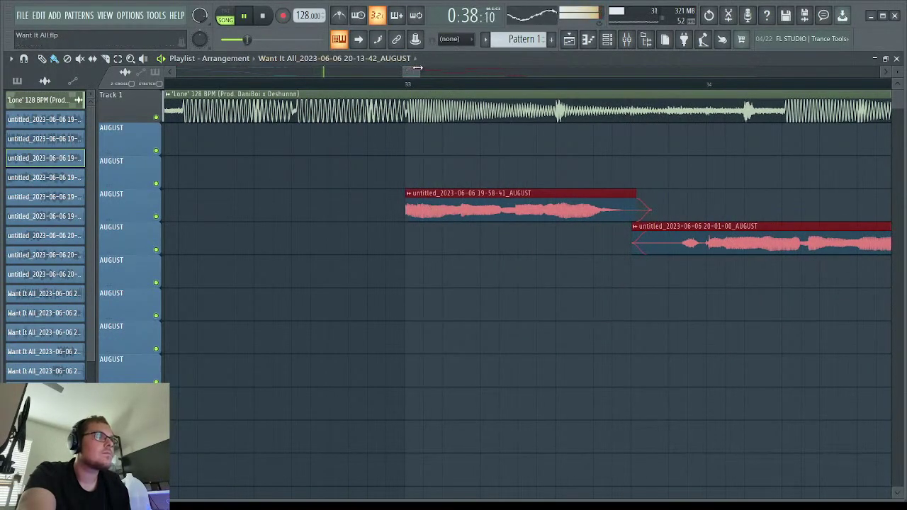
drag(418, 67, 407, 71)
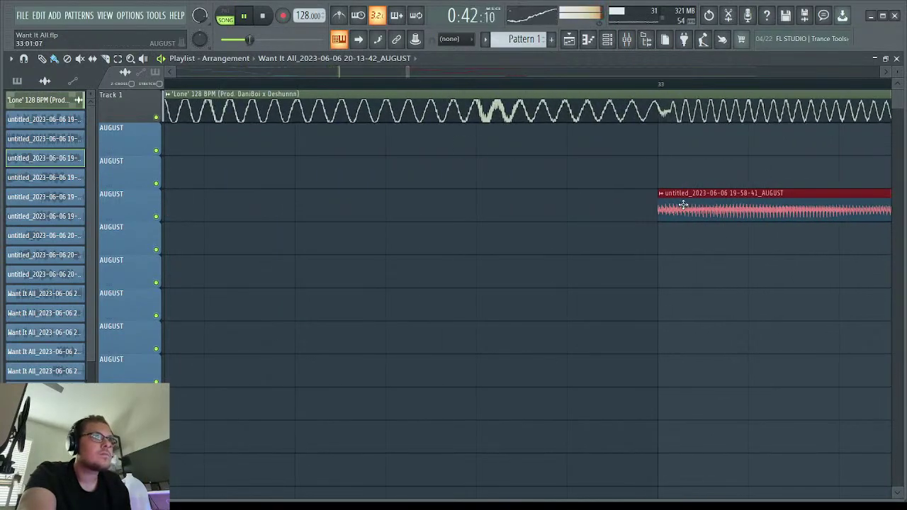
scroll(418, 76, down, 8)
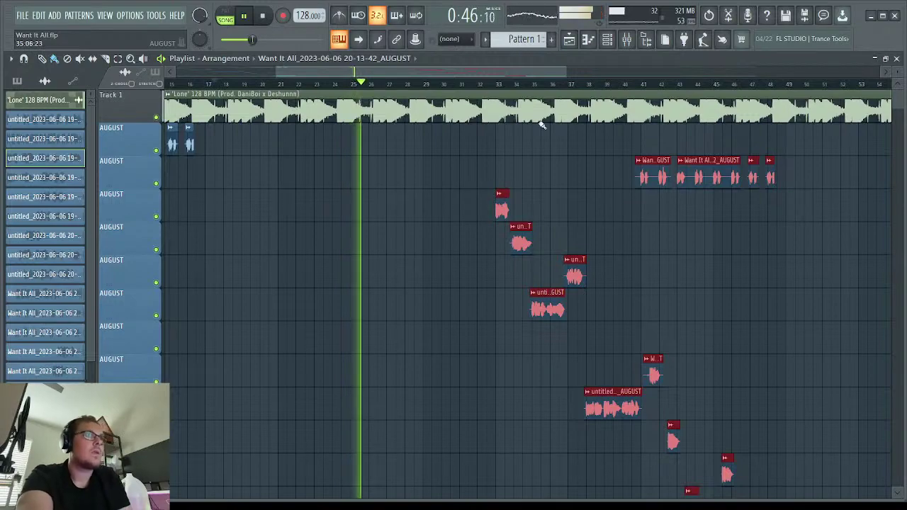
scroll(562, 69, down, 4)
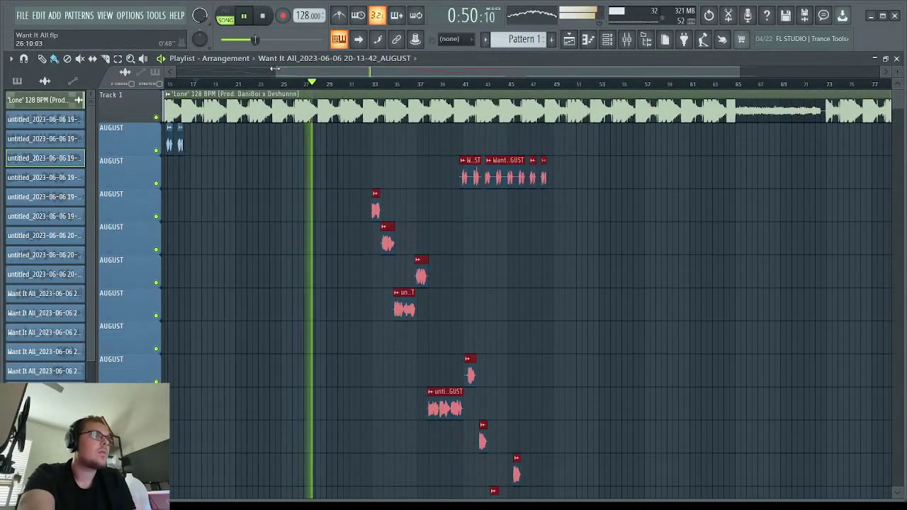
scroll(716, 294, down, 2)
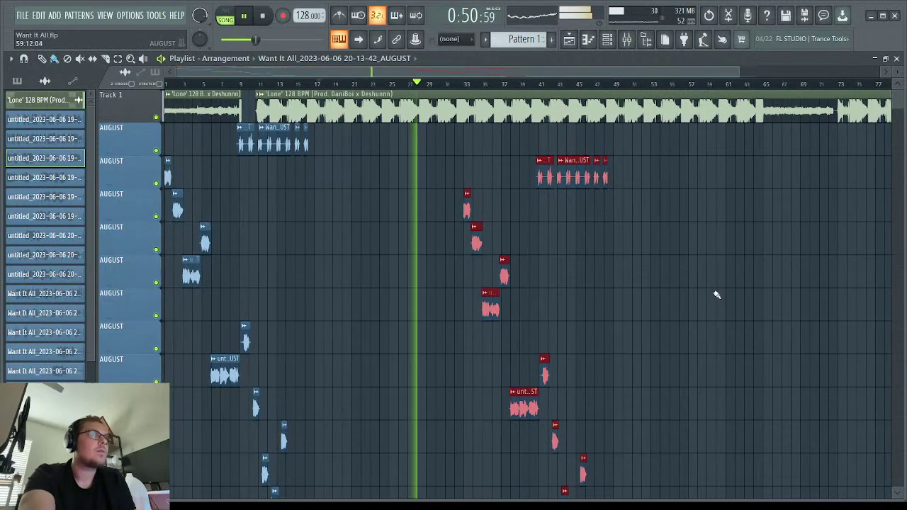
click(701, 237)
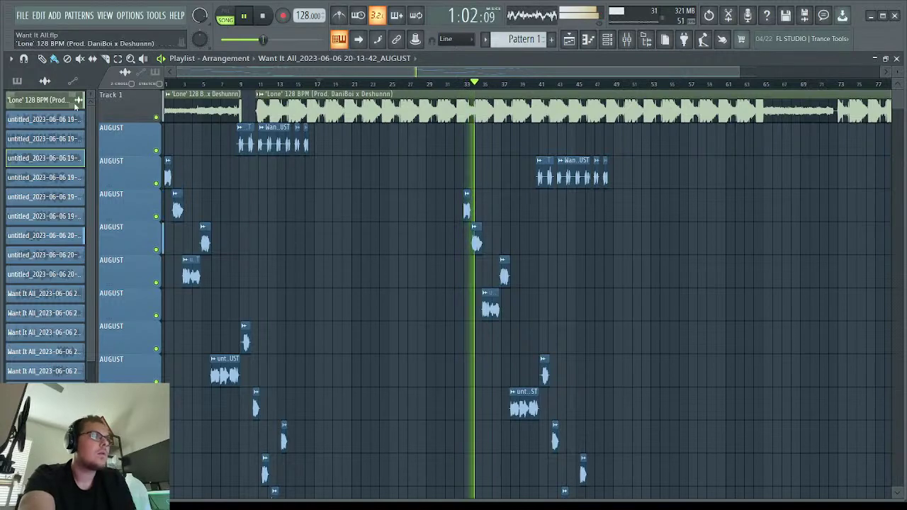
Show the patterns in the picker and listen through the copied vocals around bars 33 to 48.
click(17, 80)
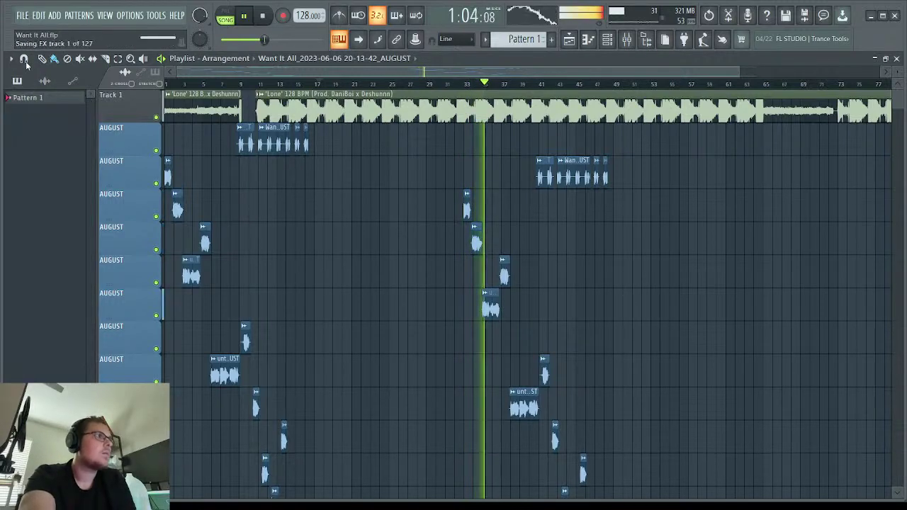
drag(459, 72, 324, 65)
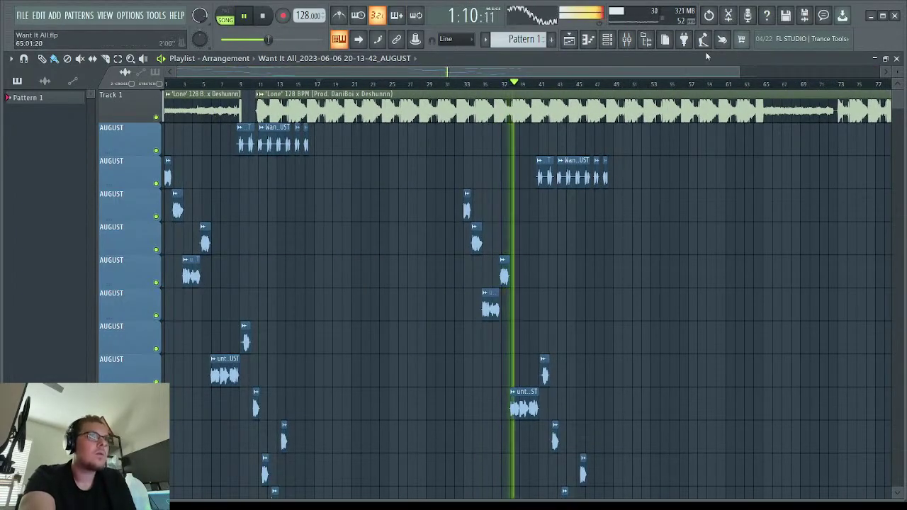
drag(739, 72, 580, 62)
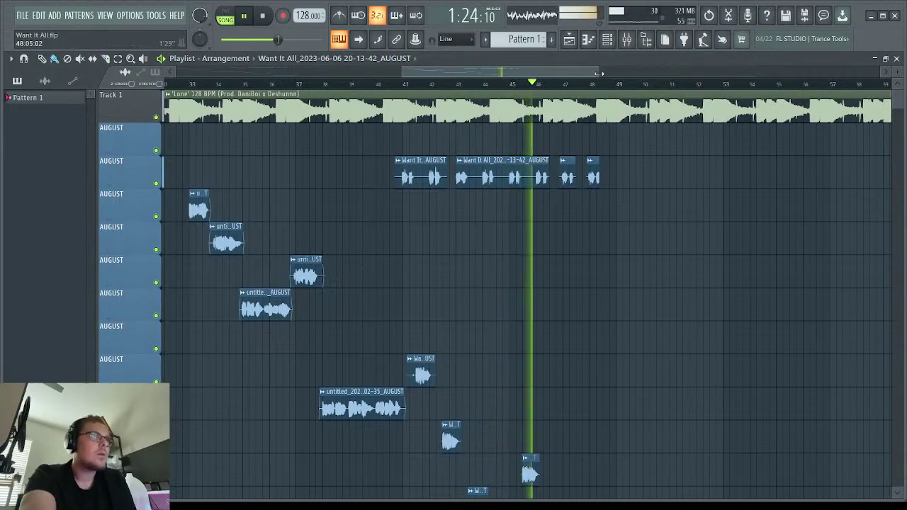
Listen to the end of the copied vocals around bars 45 to 49 and stop playback.
scroll(599, 73, up, 6)
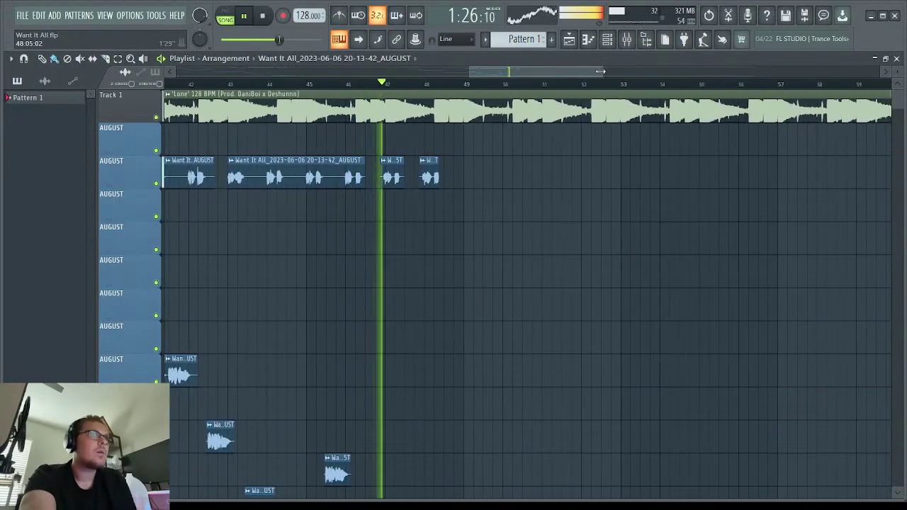
scroll(599, 71, up, 4)
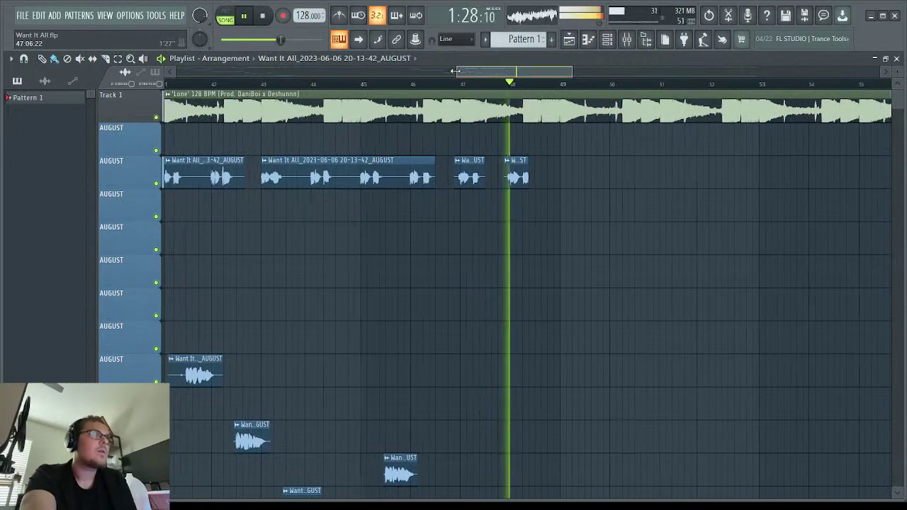
drag(455, 71, 372, 71)
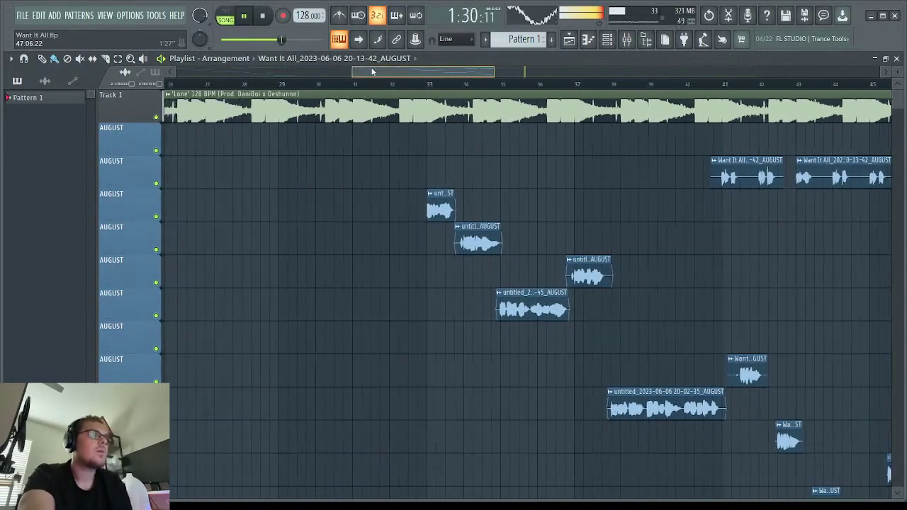
key(space)
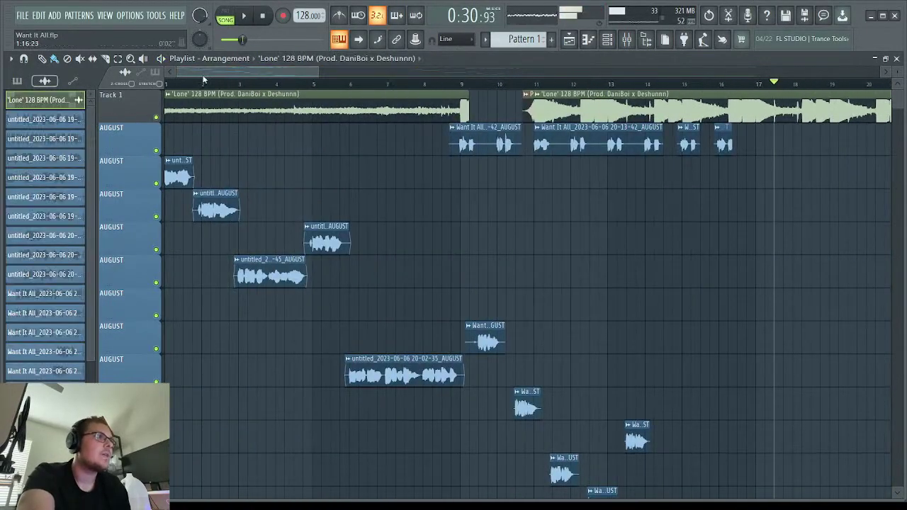
Replace bars 25 to 33 of the beat on Track 1 with the quiet intro section of the 'Lone' clip.
scroll(213, 107, down, 6)
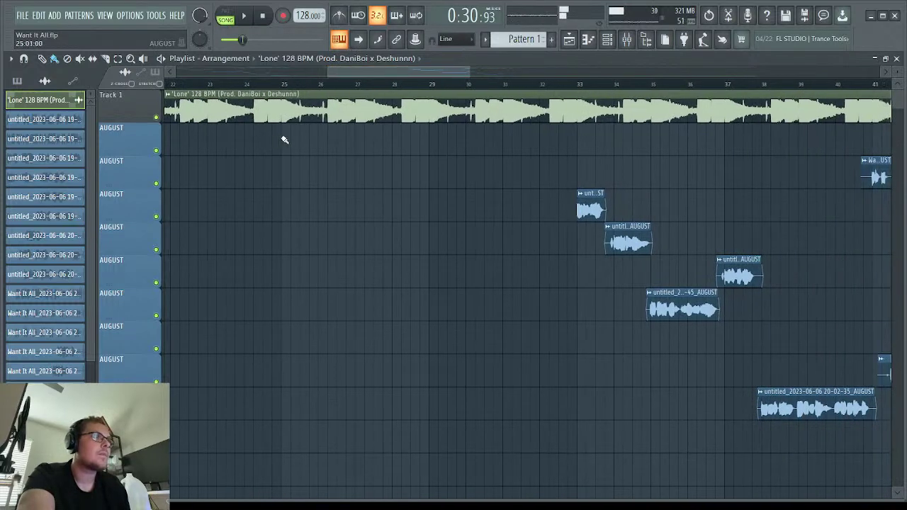
click(282, 140)
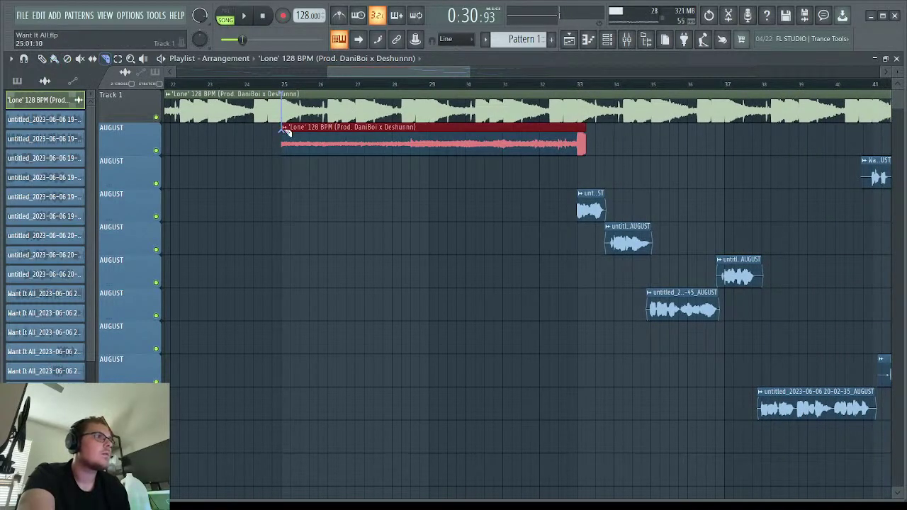
click(283, 106)
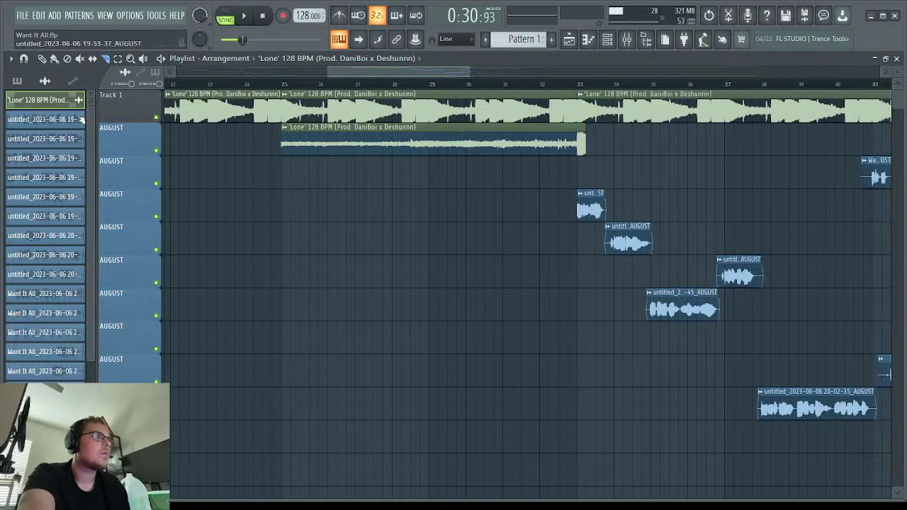
right_click(368, 114)
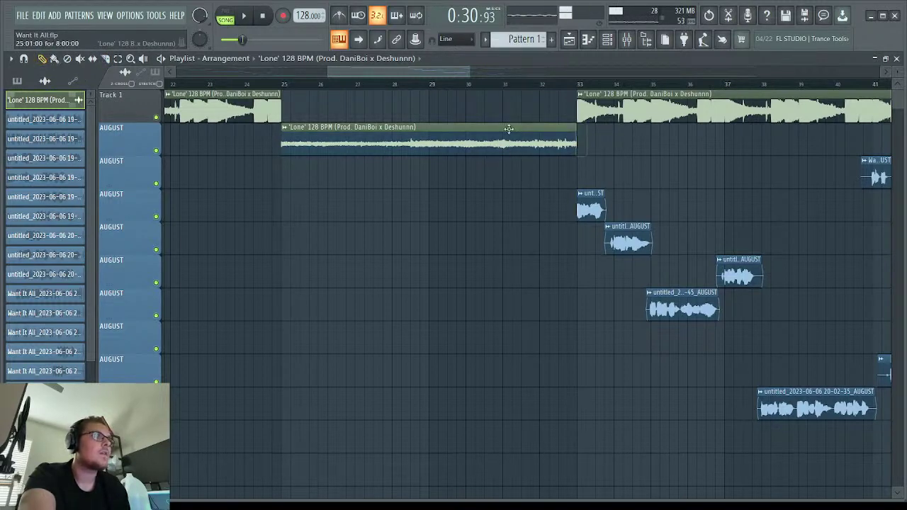
drag(508, 129, 509, 112)
Show the patterns in the picker, play the beat's transition into the quiet section at bar 25, and stop playback.
click(259, 84)
key(space)
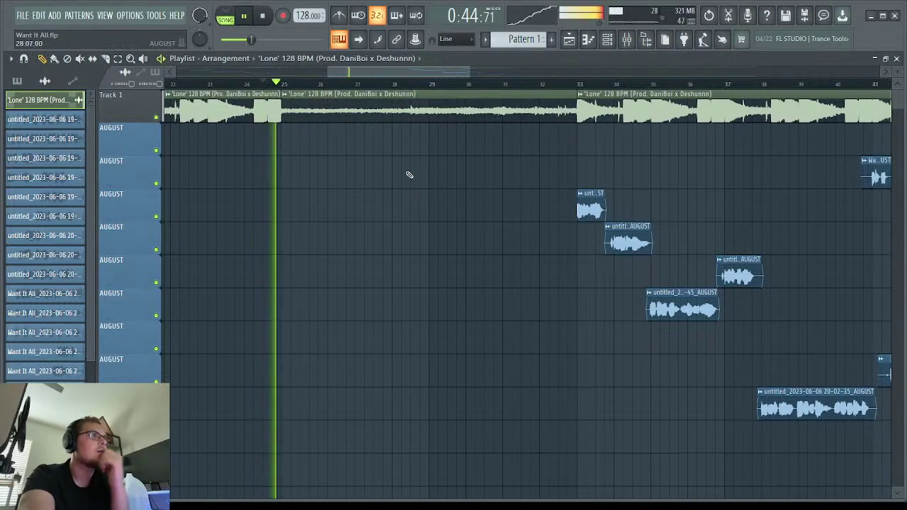
click(17, 80)
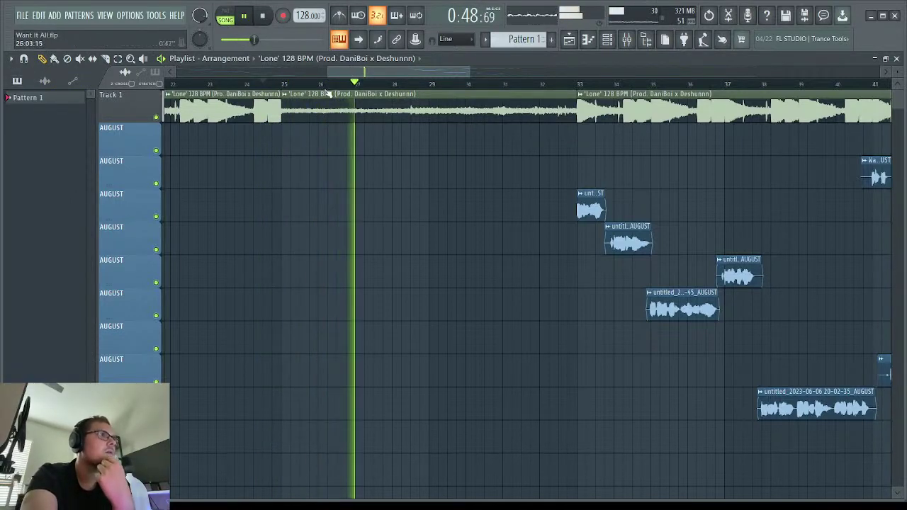
drag(327, 68, 365, 71)
scroll(354, 69, left, 7)
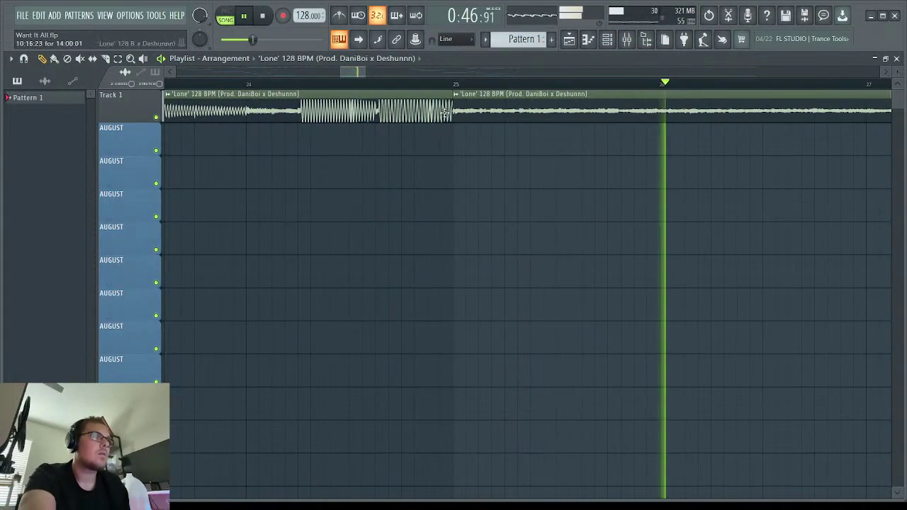
key(space)
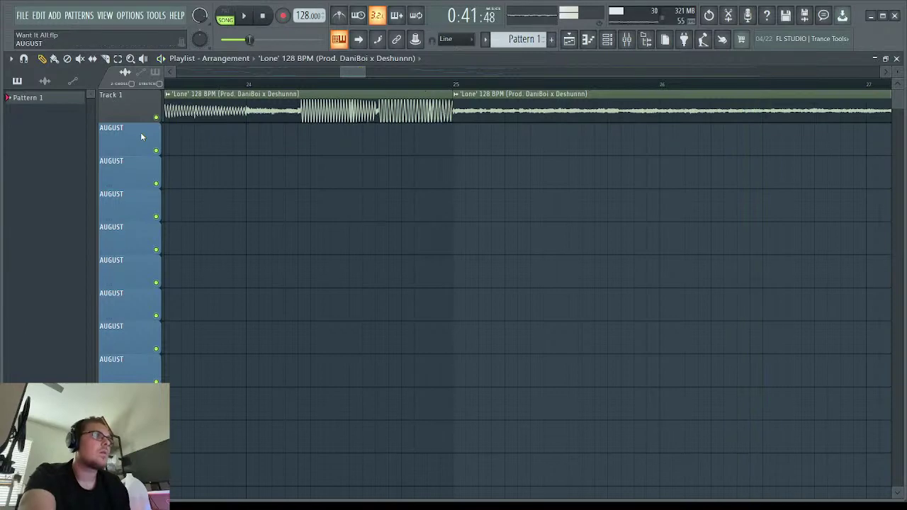
Try the PJ - Drop Riser (FX) sample around bar 25 on the first AUGUST track, and remove it again.
click(45, 81)
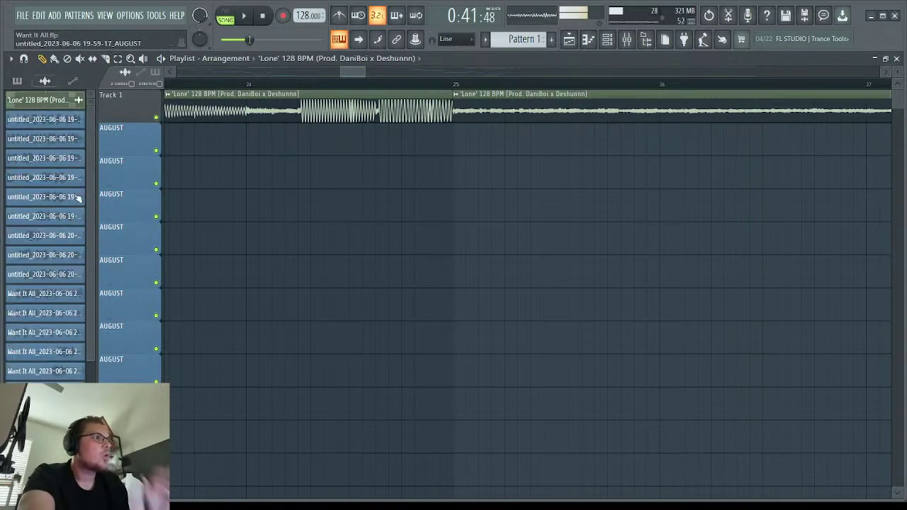
scroll(81, 196, down, 1)
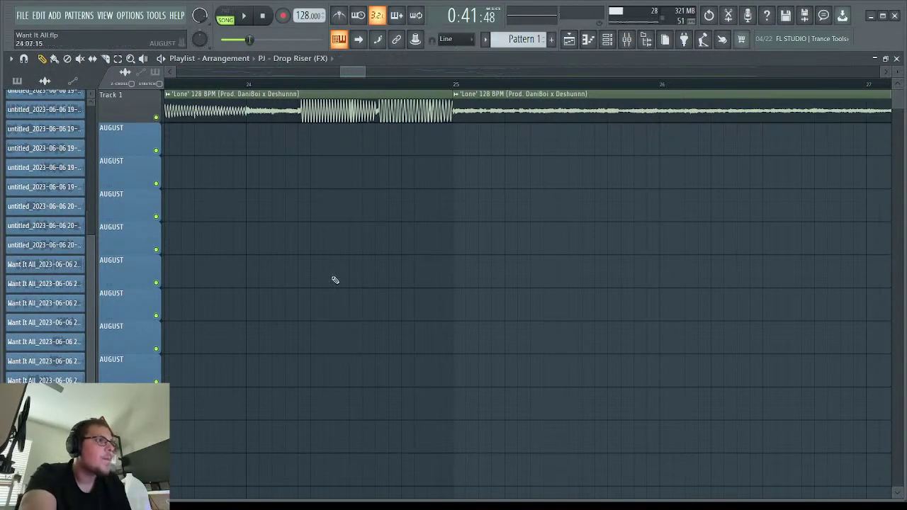
drag(393, 136, 458, 154)
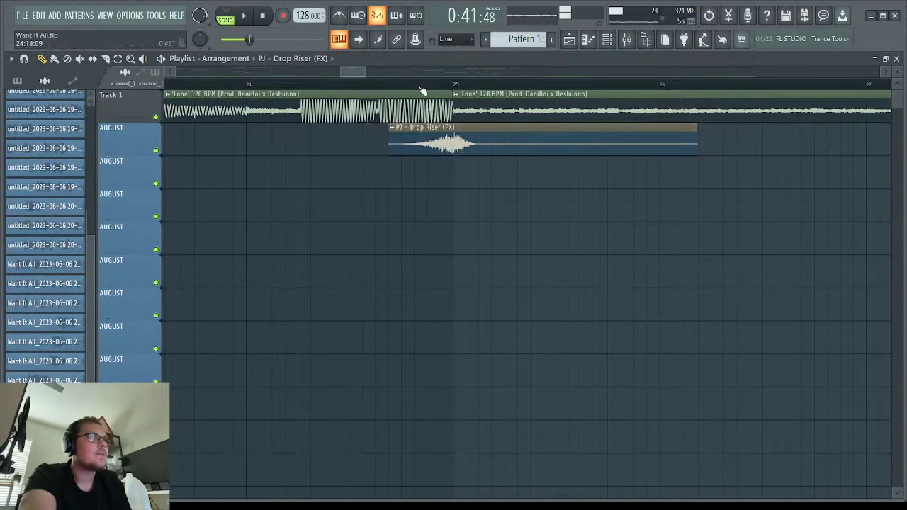
click(413, 84)
key(space)
key(space)
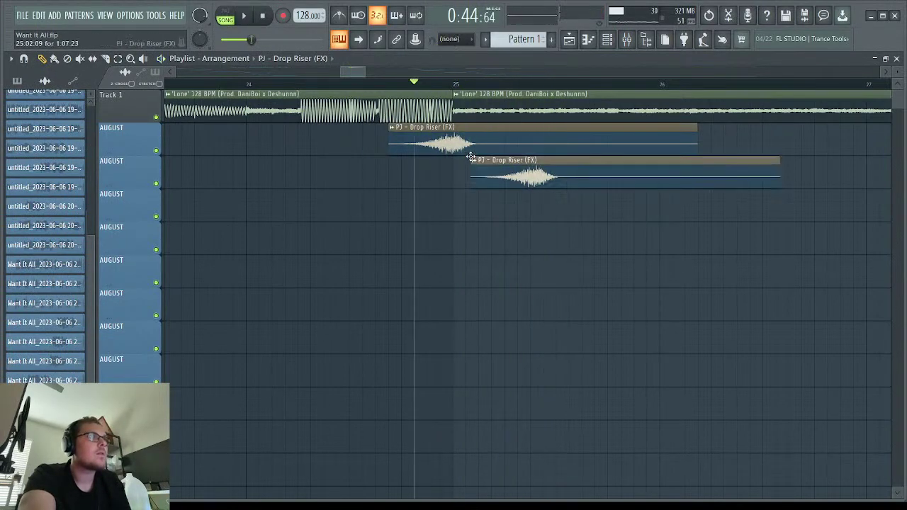
drag(474, 146, 478, 132)
key(space)
right_click(479, 132)
key(space)
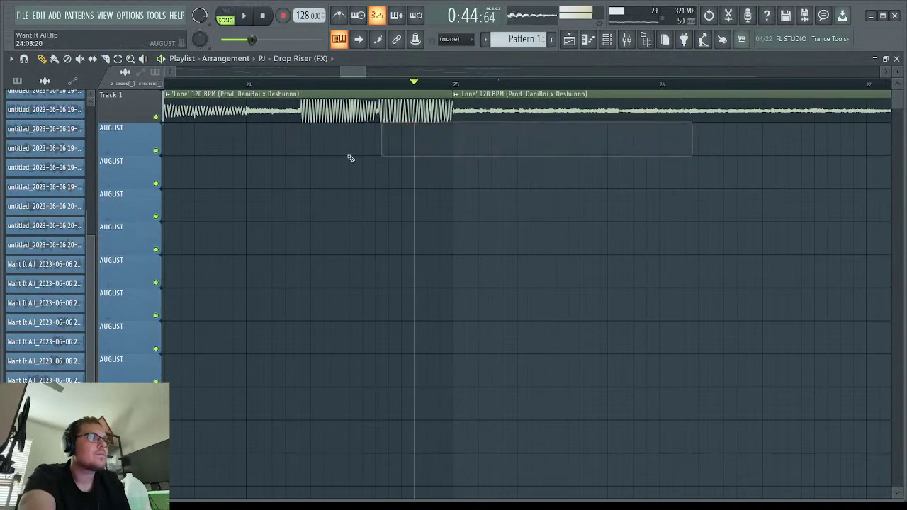
Place the PJ - Wind Riser (FX) sample on the first AUGUST track so it peaks at bar 25, and play it.
click(17, 80)
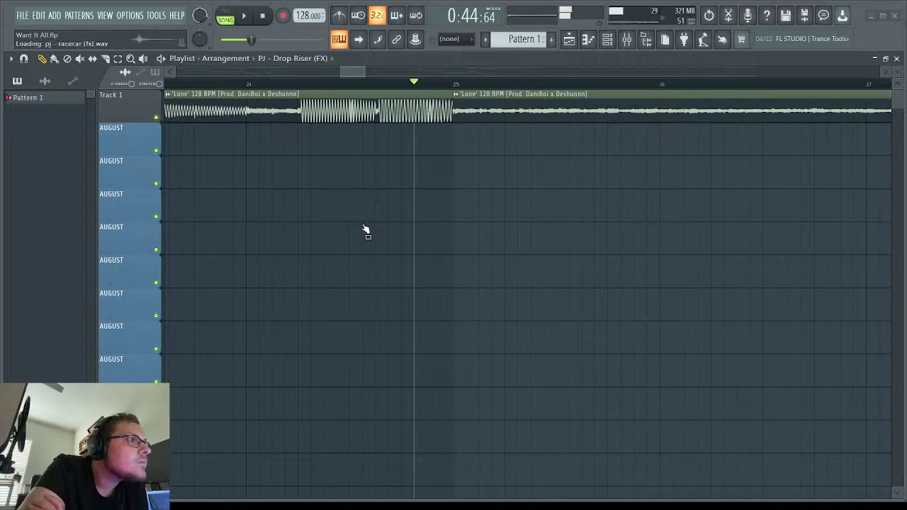
drag(370, 258, 360, 144)
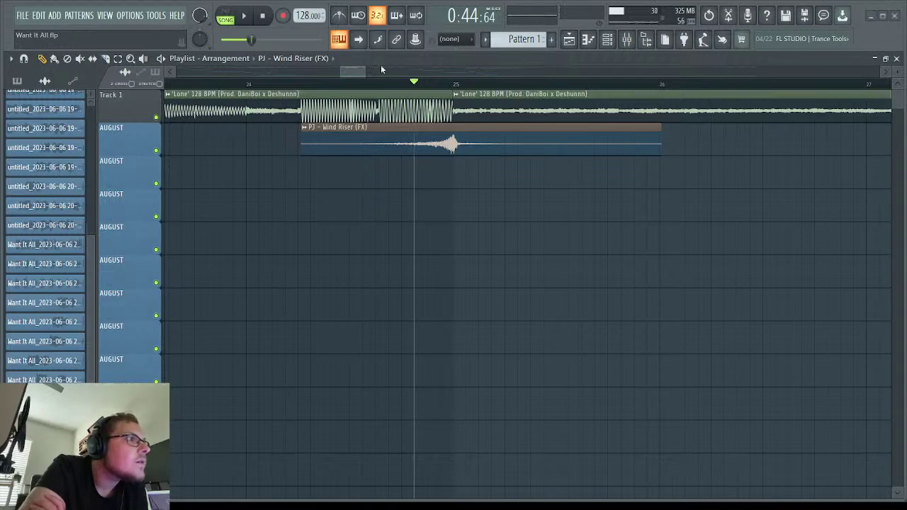
click(309, 85)
key(space)
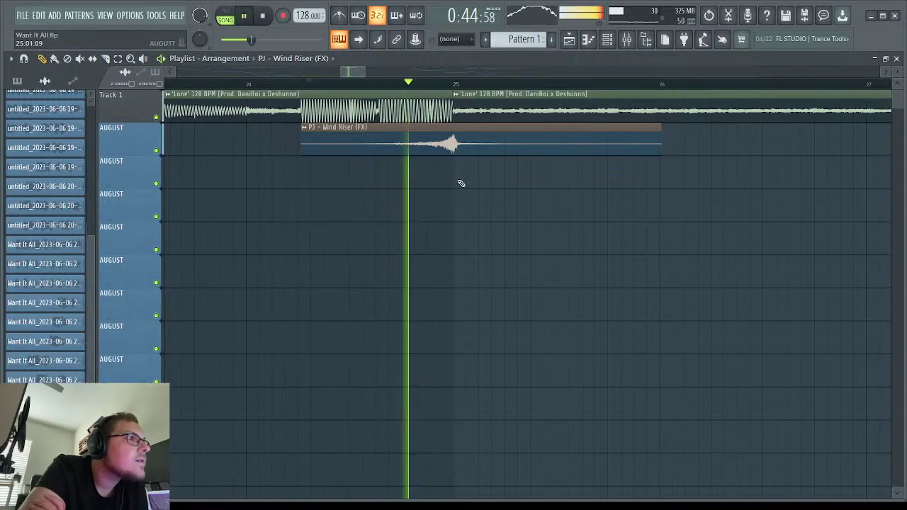
Assign the Wind Riser sample to mixer track 16, lower that track's volume fader, and close the mixer.
double_click(411, 145)
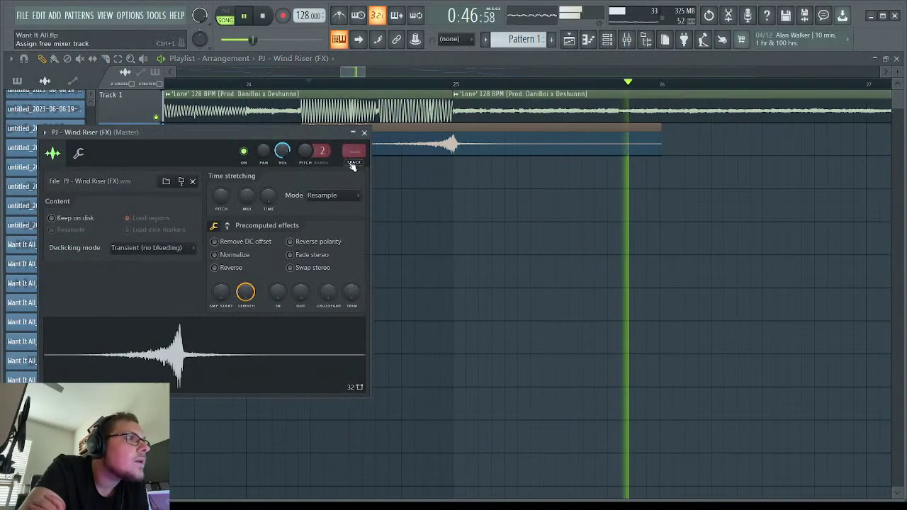
key(F9)
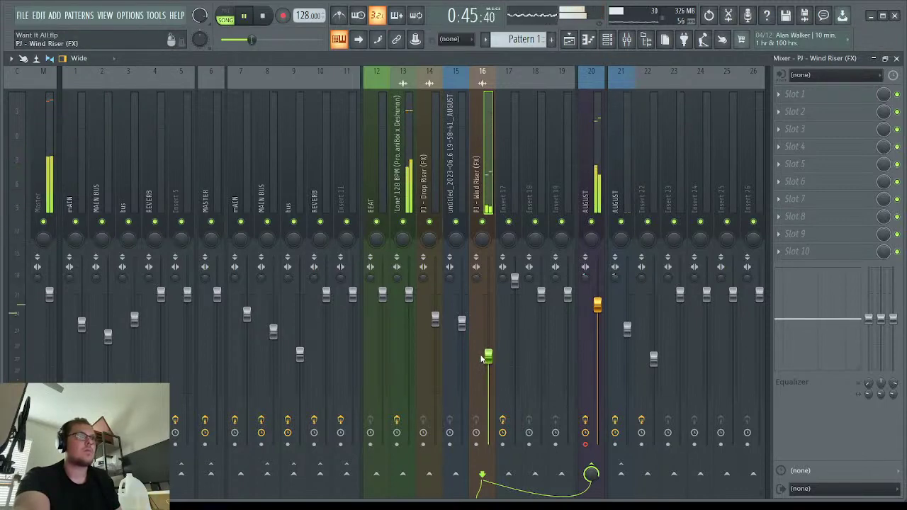
drag(488, 373, 488, 394)
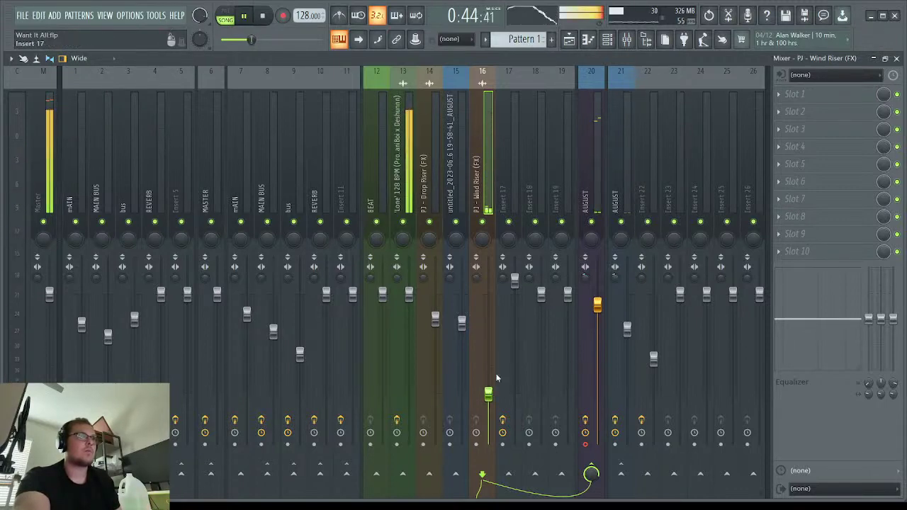
click(896, 58)
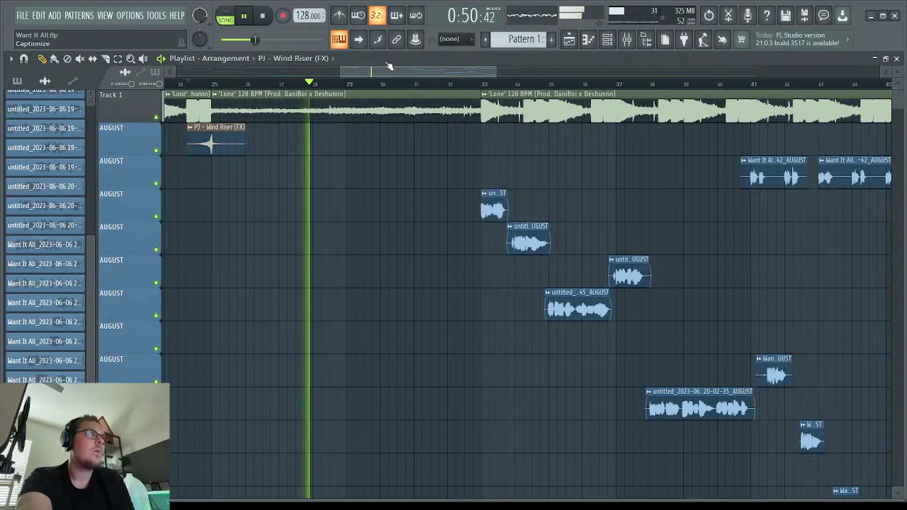
With Line snapping, move the quiet 'Lone' section to bar 33 on the first AUGUST track and the Wind Riser below it, peaking at bar 33.
drag(388, 68, 324, 69)
key(space)
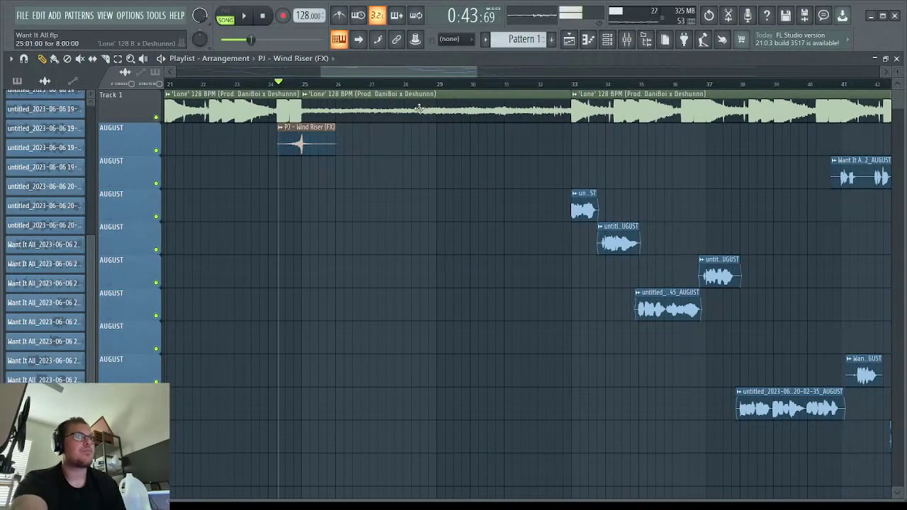
drag(418, 108, 701, 134)
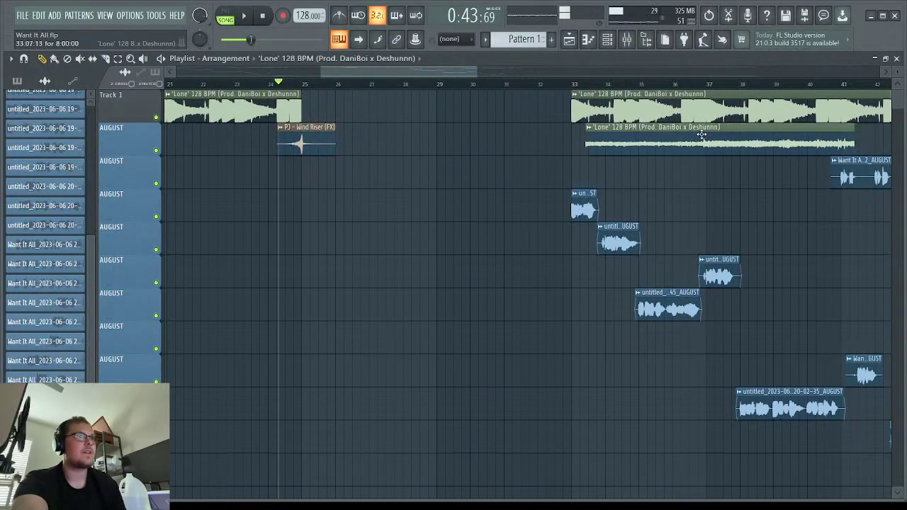
key(ctrl+z)
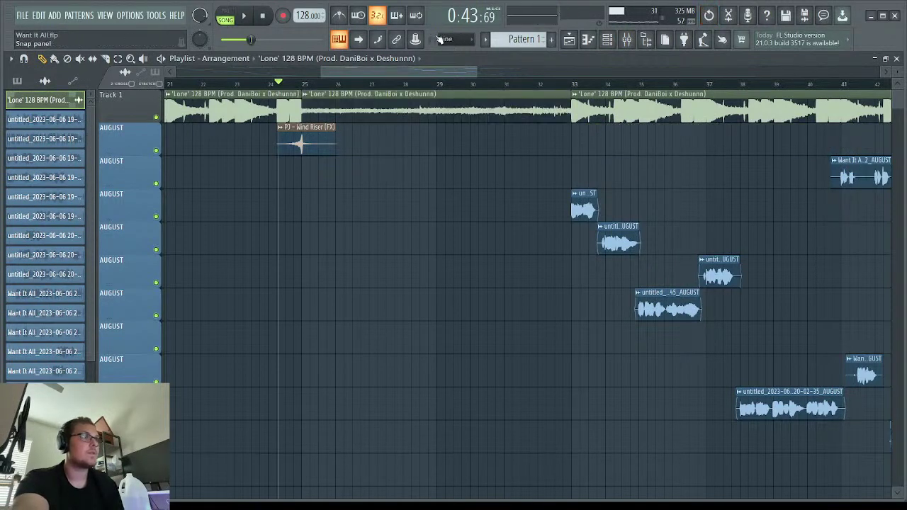
drag(414, 105, 684, 138)
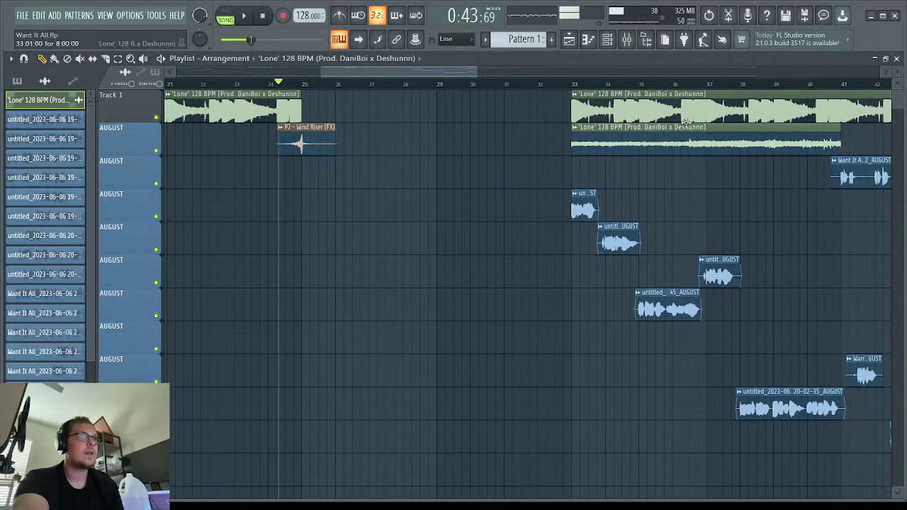
drag(311, 133, 580, 164)
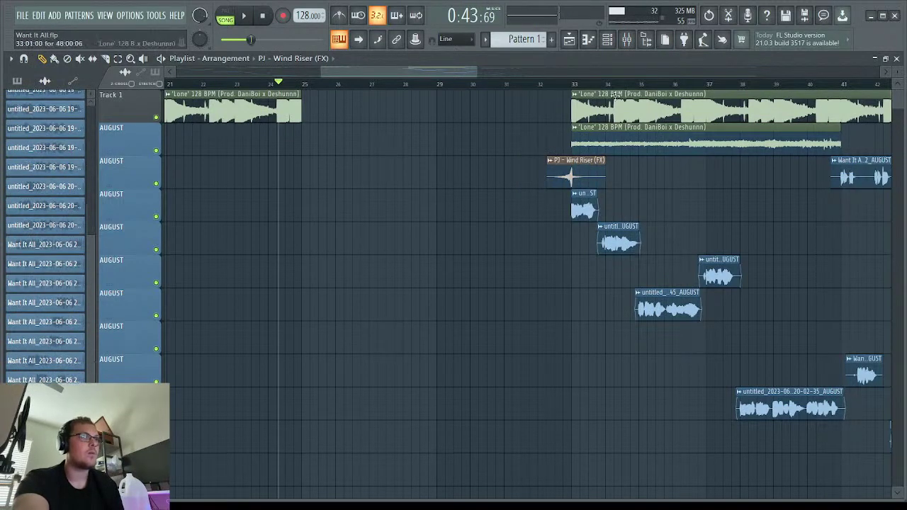
Extend the beat clip before the gap on Track 1 to bar 33 and trim the following beat clip to start at bar 41.
drag(302, 103, 574, 105)
drag(423, 74, 454, 73)
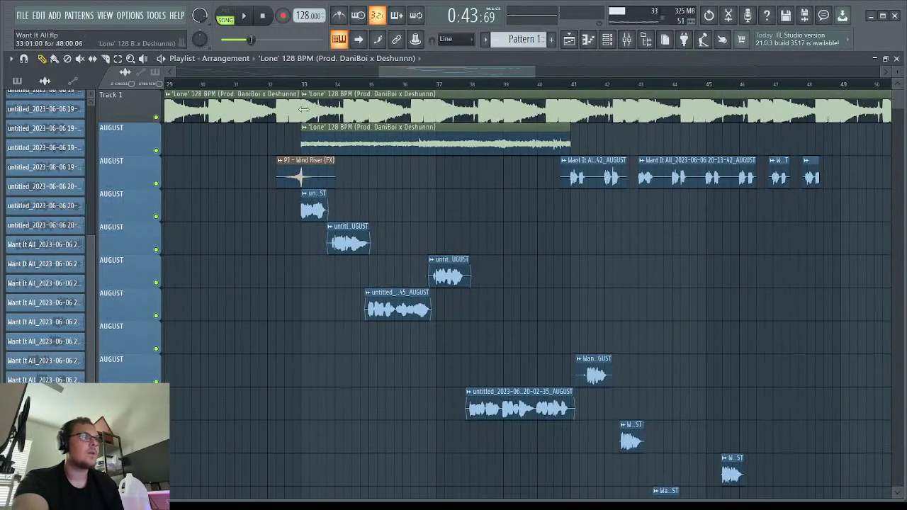
drag(303, 105, 573, 118)
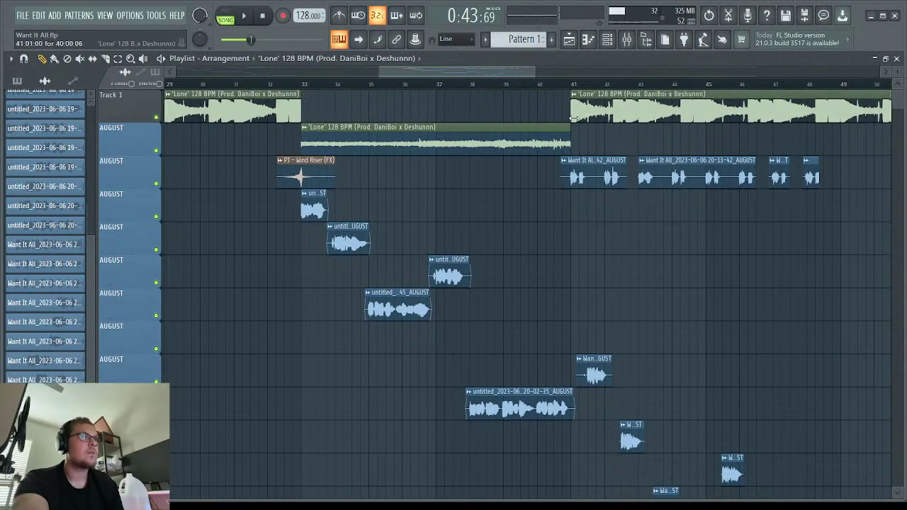
Move the quiet 'Lone' section up into the Track 1 gap between bars 33 and 41, and listen through the passage.
click(281, 85)
key(space)
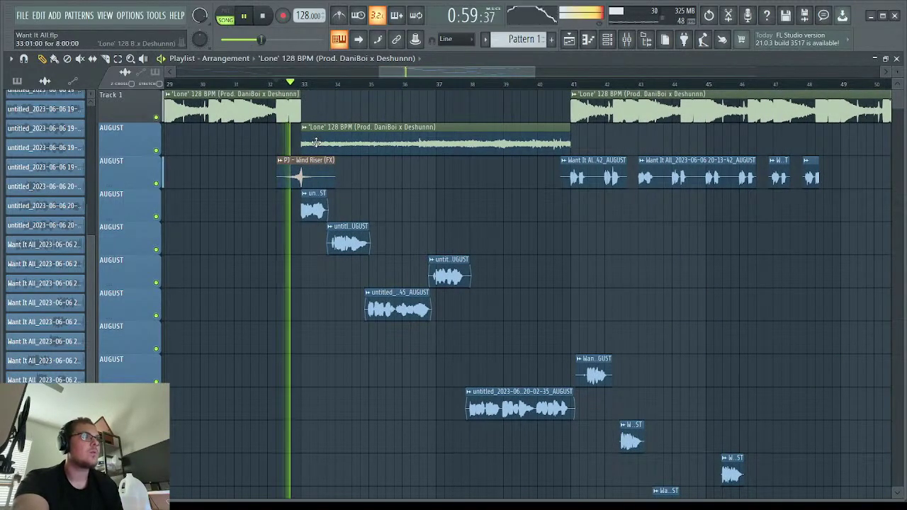
drag(318, 140, 318, 107)
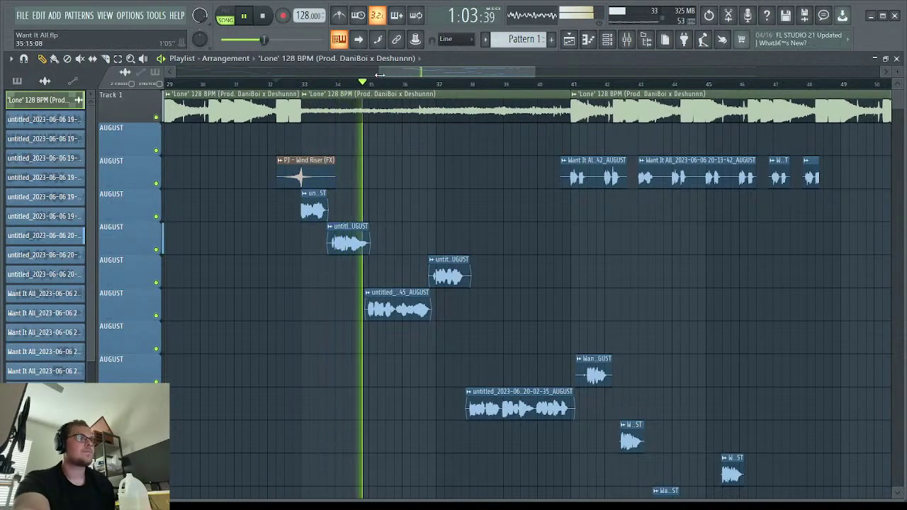
scroll(368, 63, down, 2)
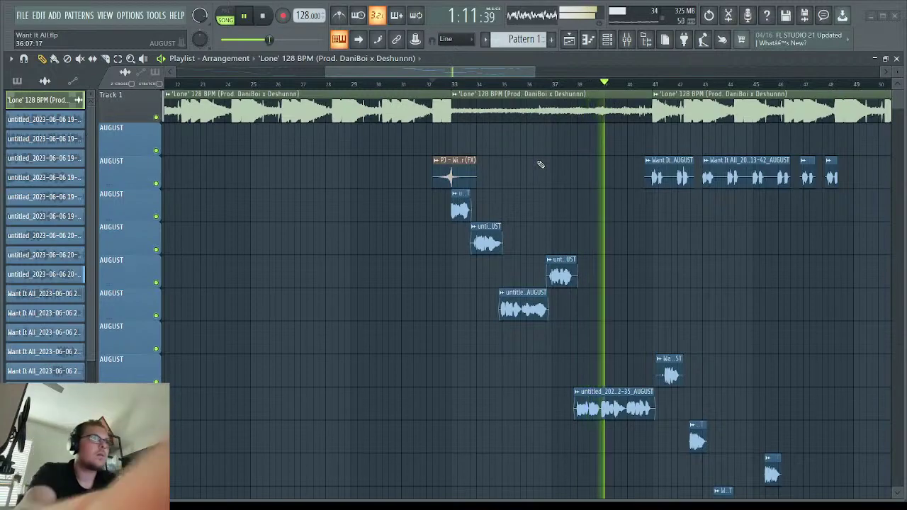
drag(536, 71, 486, 73)
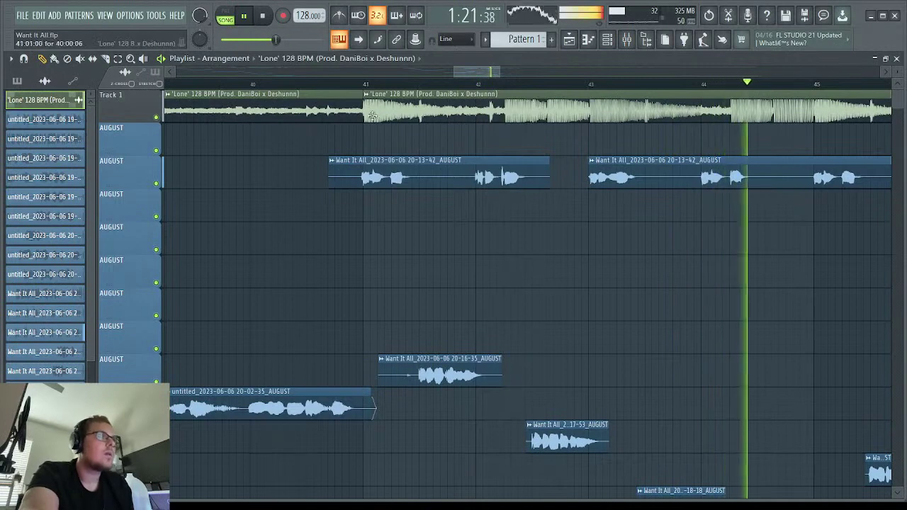
Trim the start of the Track 1 beat clip after the quiet section to bar 43 and listen through the gap.
drag(365, 113, 505, 115)
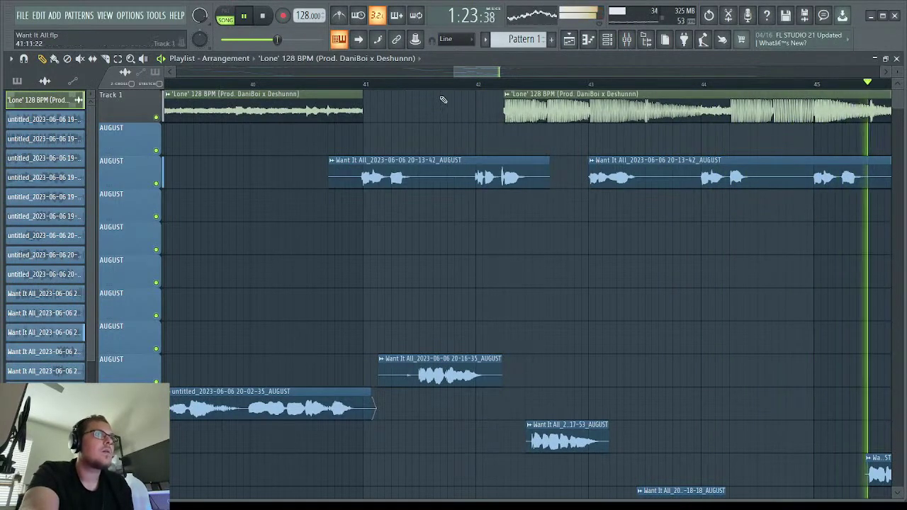
click(220, 84)
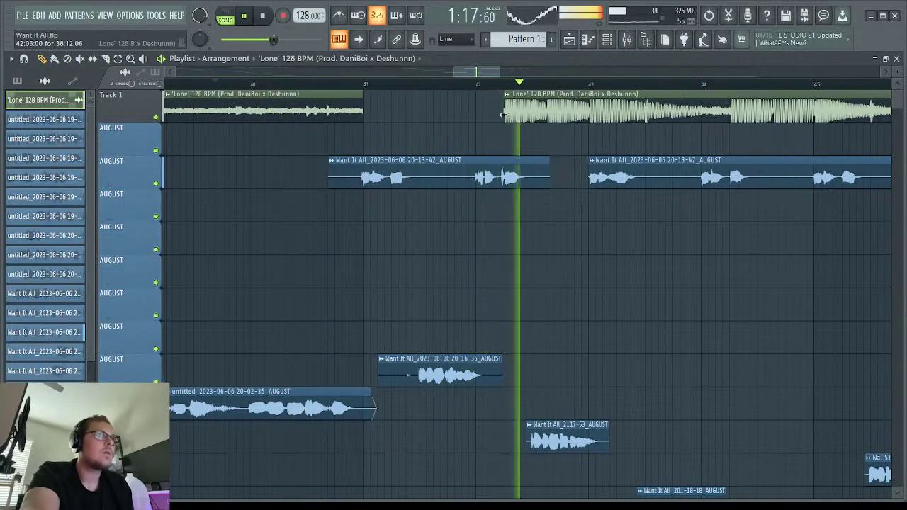
drag(505, 113, 589, 113)
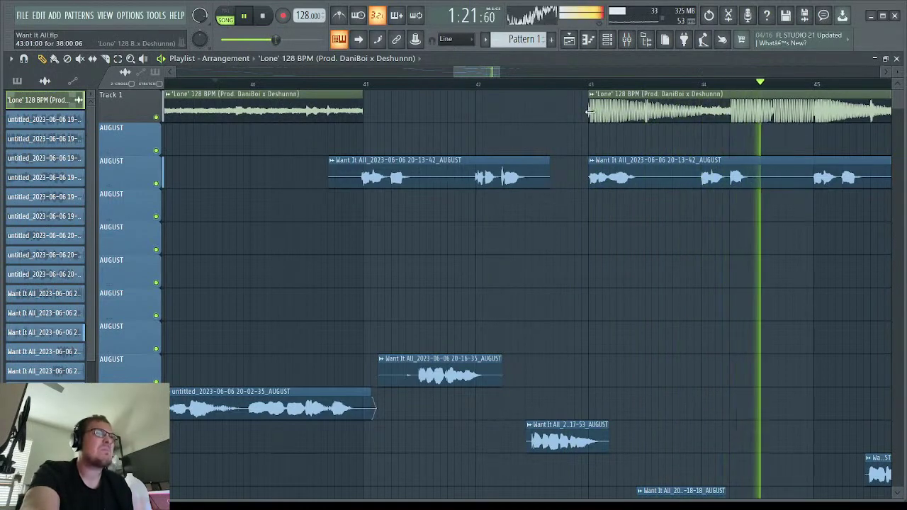
Place two short beat fragments in the Track 1 gap, three steps long at 42:05 and four steps long at 42:09, and listen.
drag(588, 117, 532, 124)
key(space)
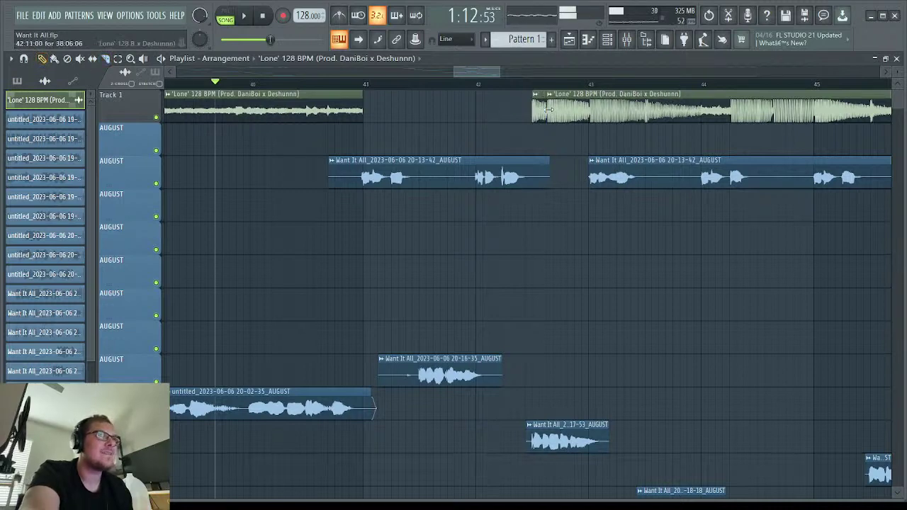
key(ctrl+z)
click(343, 85)
key(space)
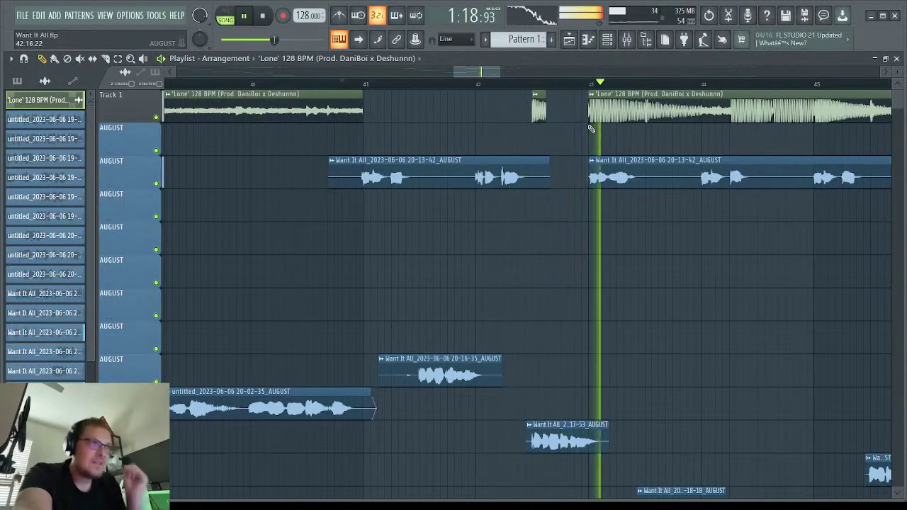
key(space)
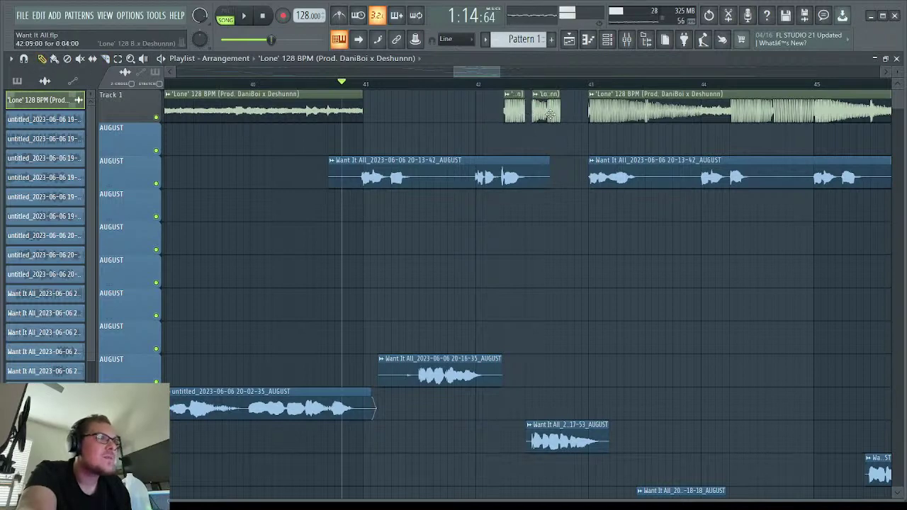
key(space)
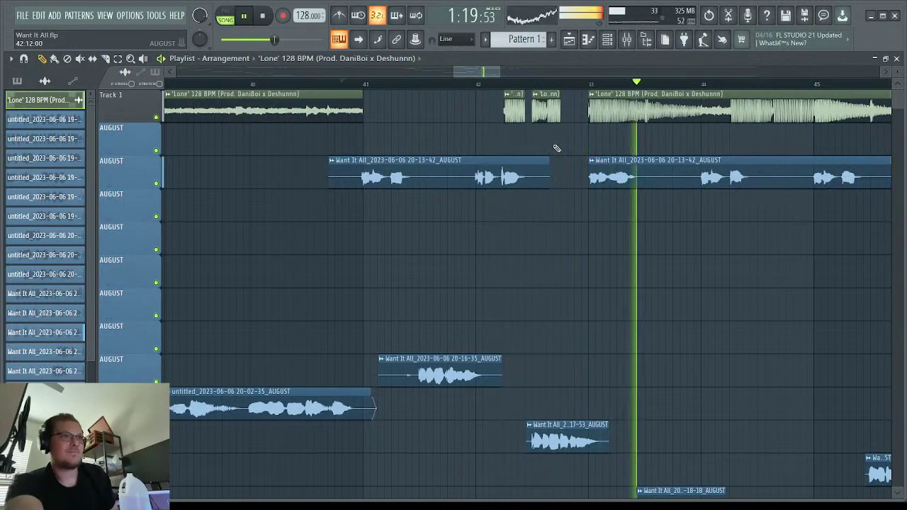
Move the second beat fragment to fill six steps from 42:11 to bar 43, and shorten the first at 42:05 to two steps.
drag(460, 70, 480, 71)
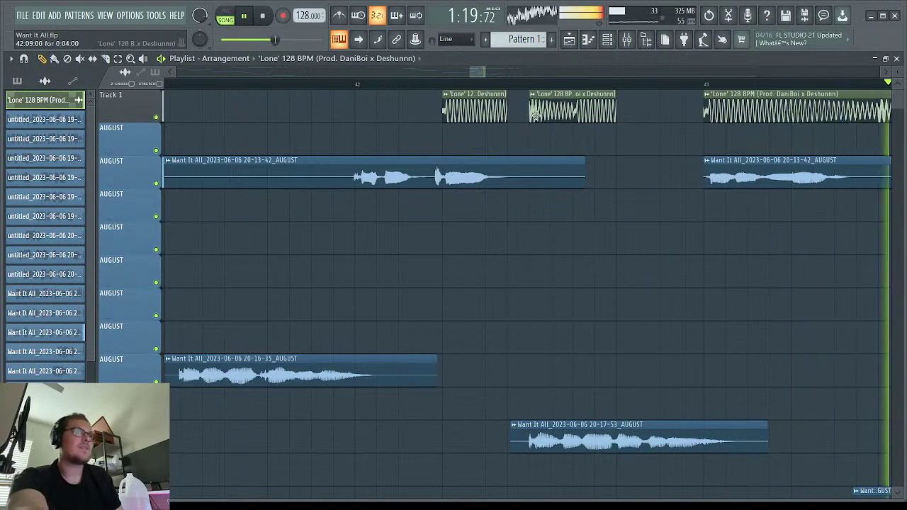
key(space)
drag(531, 115, 638, 124)
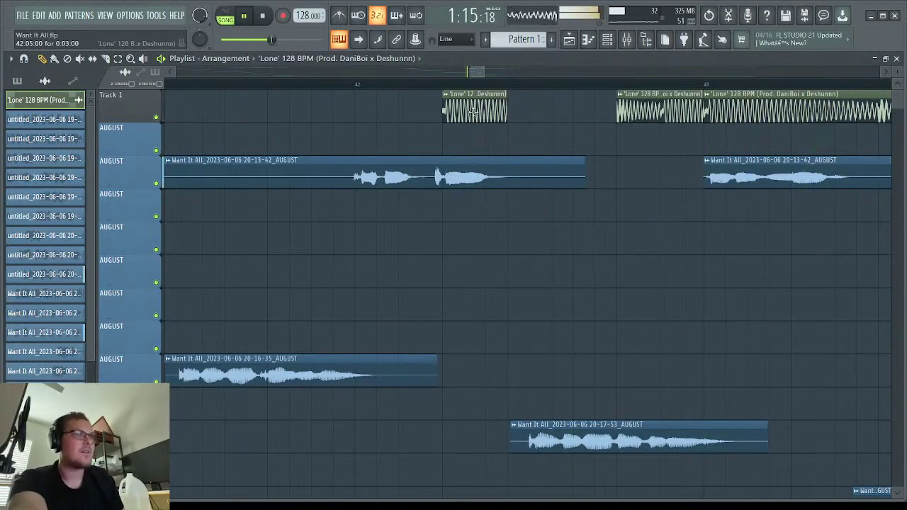
drag(656, 110, 610, 114)
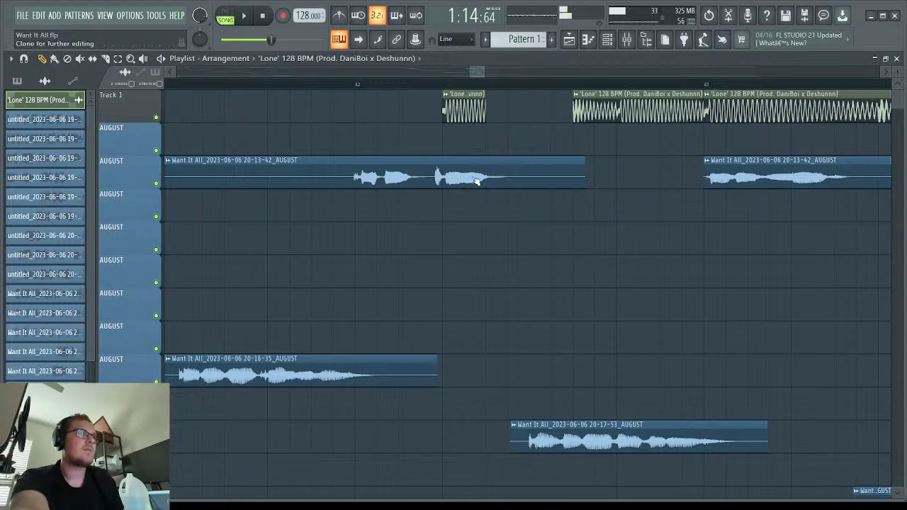
Make the 42:05 beat fragment unique, adjust its channel panning, and play the passage.
double_click(466, 110)
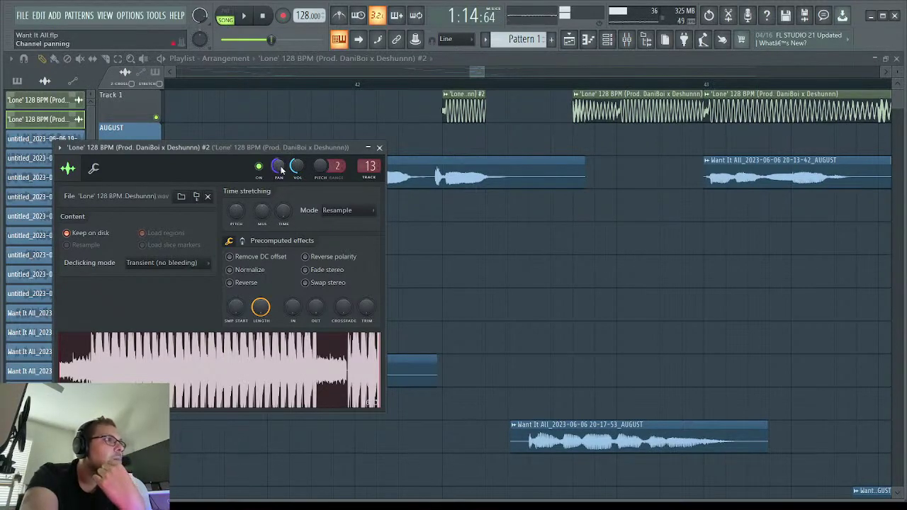
click(380, 148)
key(space)
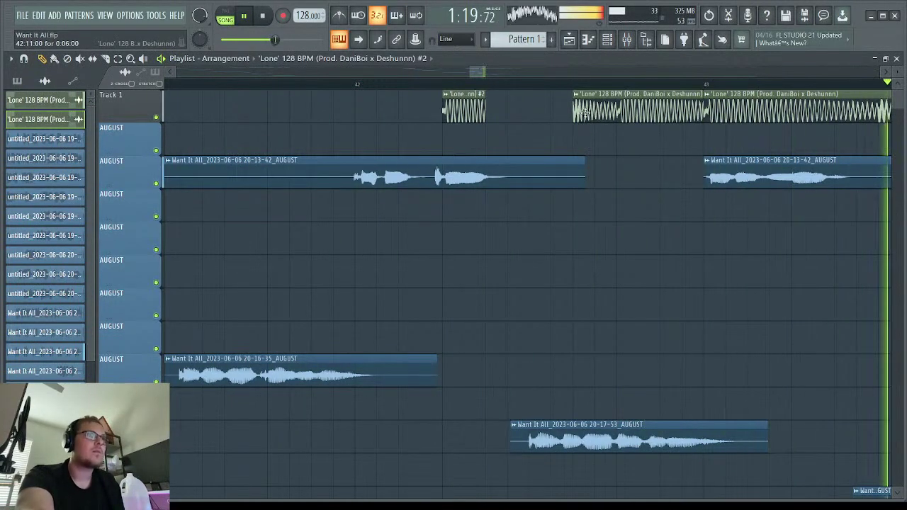
Shorten the beat fragment at 42:11 to four steps, make it unique, and open its channel settings.
drag(698, 106, 633, 105)
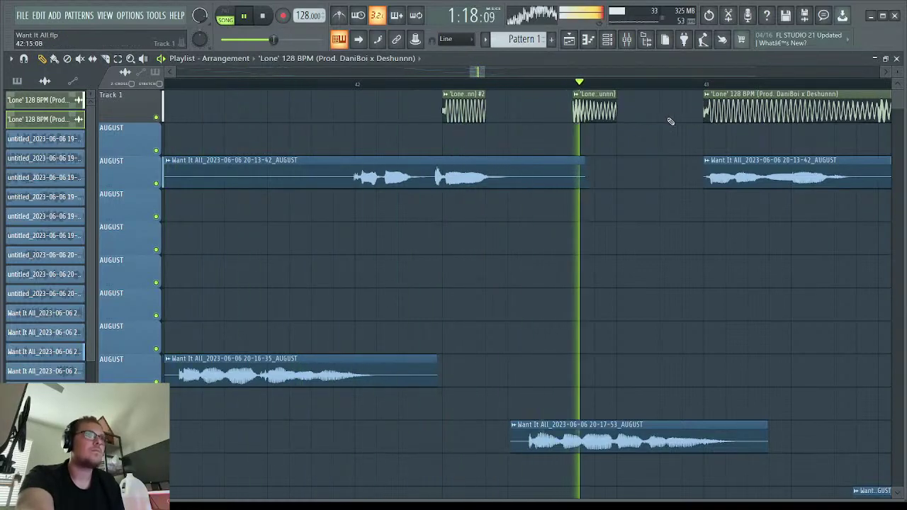
drag(616, 106, 659, 106)
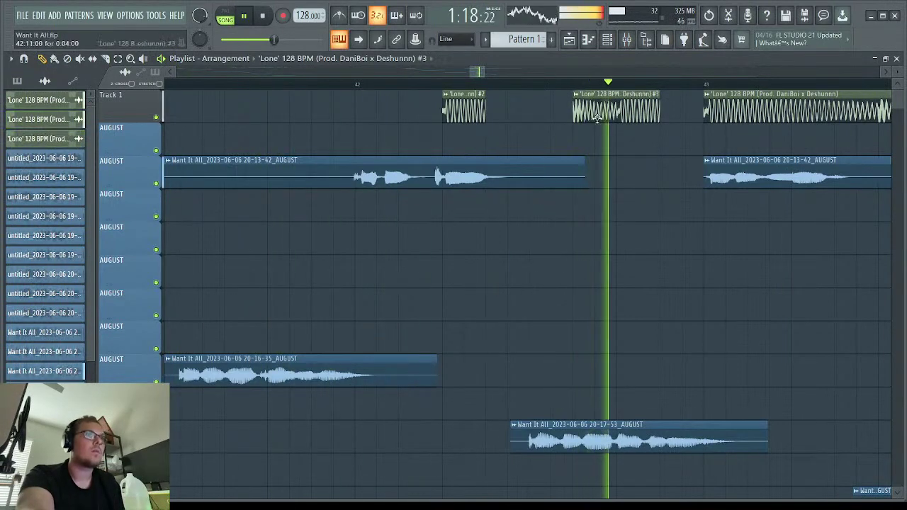
double_click(613, 106)
click(395, 163)
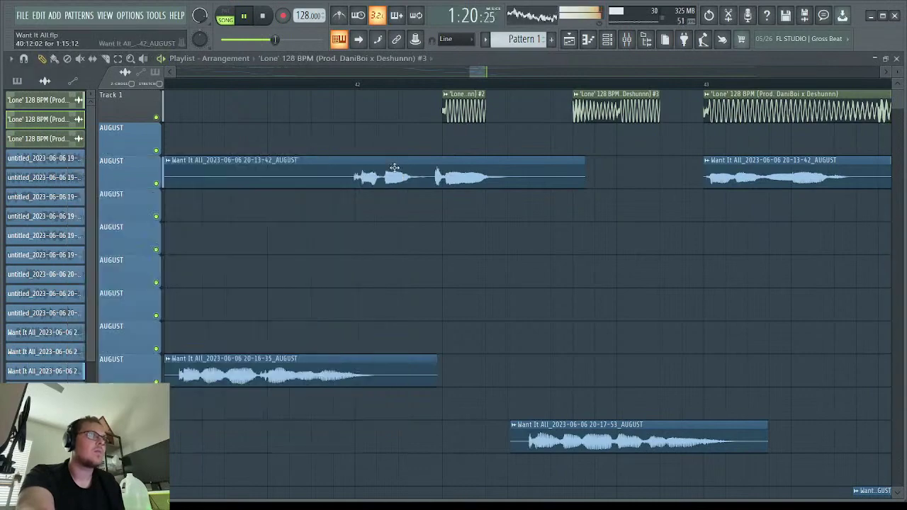
Try the PJ - Ghost Riser (FX) sample on the first AUGUST track, peaking at bar 43, and delete it after listening.
mouse_move(484, 68)
mouse_down()
mouse_move(454, 71)
mouse_move(479, 72)
mouse_up()
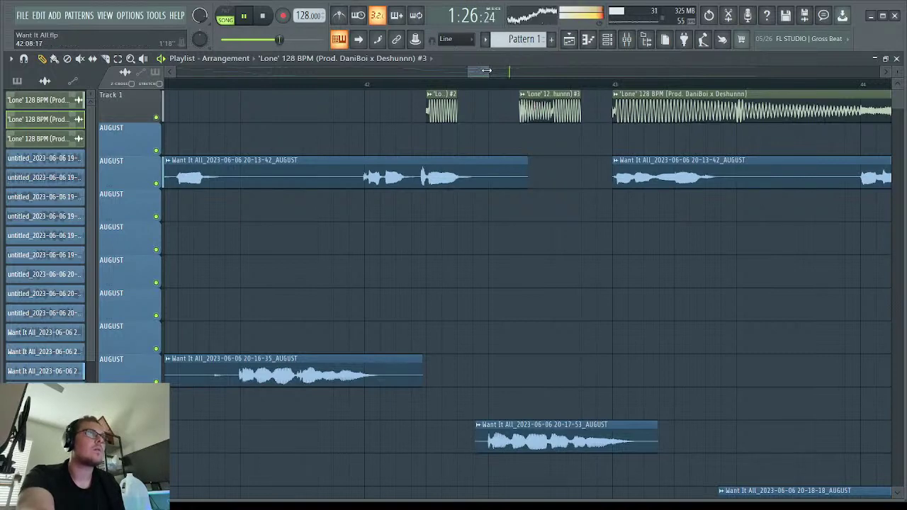
click(43, 81)
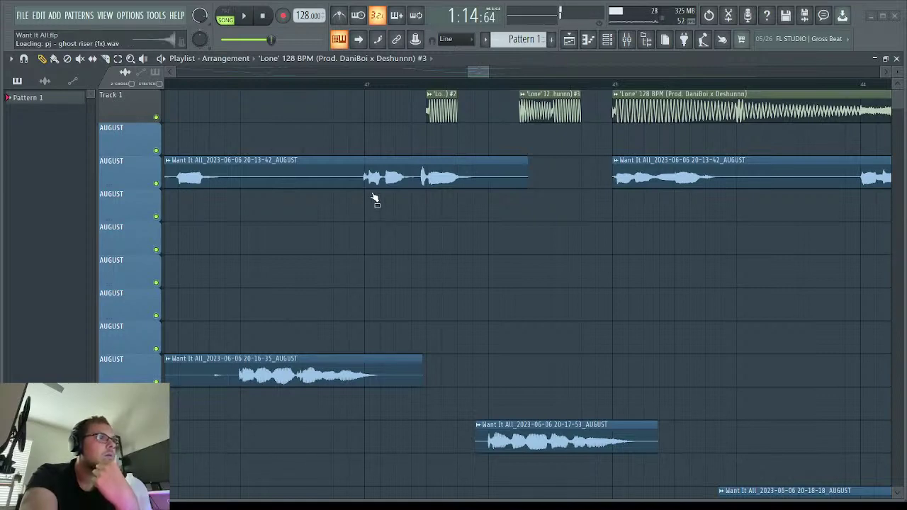
drag(374, 199, 229, 151)
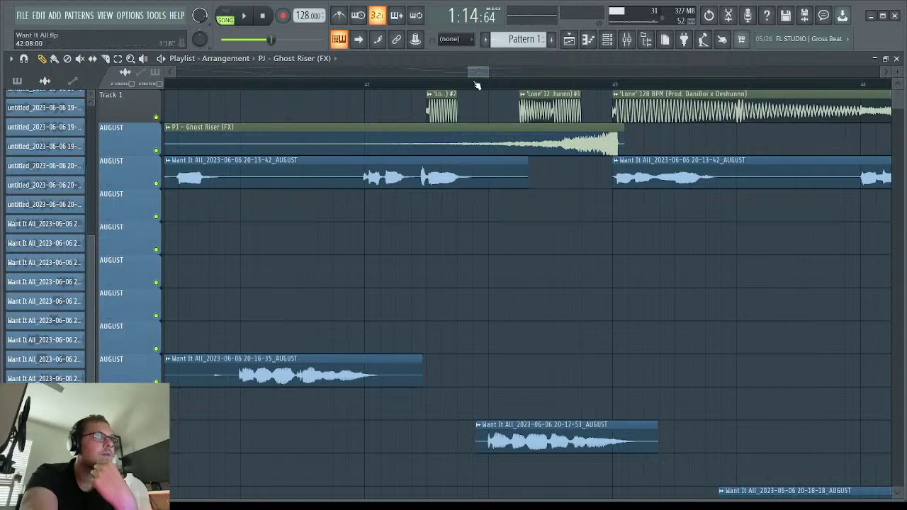
click(246, 25)
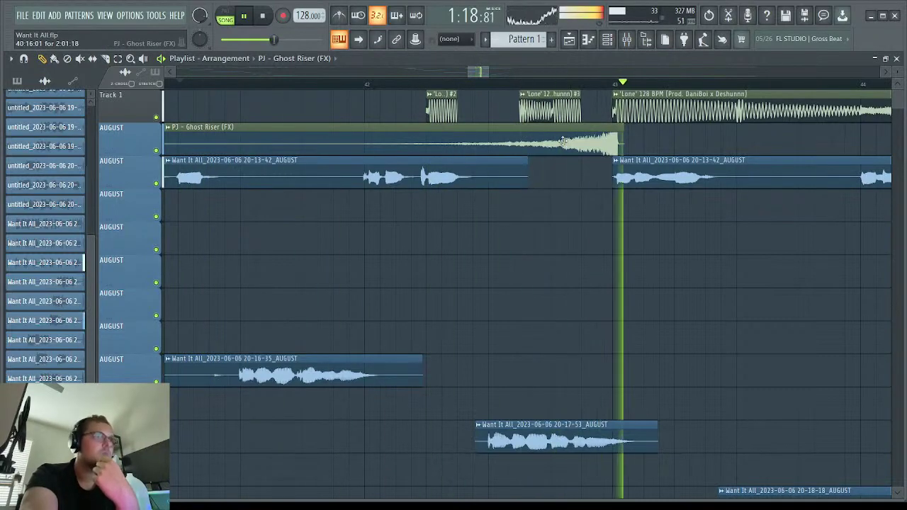
drag(486, 71, 480, 78)
right_click(478, 145)
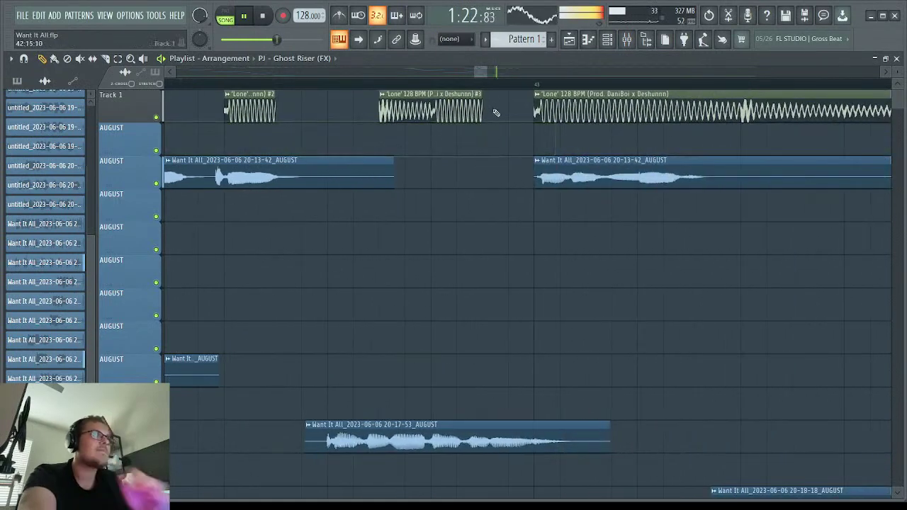
Place the PJ - Devil's Riser (FX) sample on the first AUGUST track, peaking at bar 43, and check its channel settings during playback.
key(space)
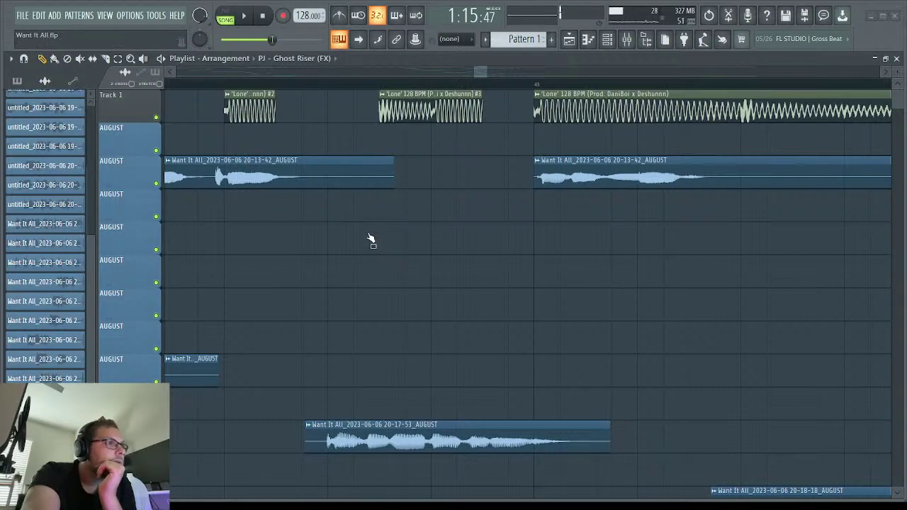
drag(370, 239, 670, 148)
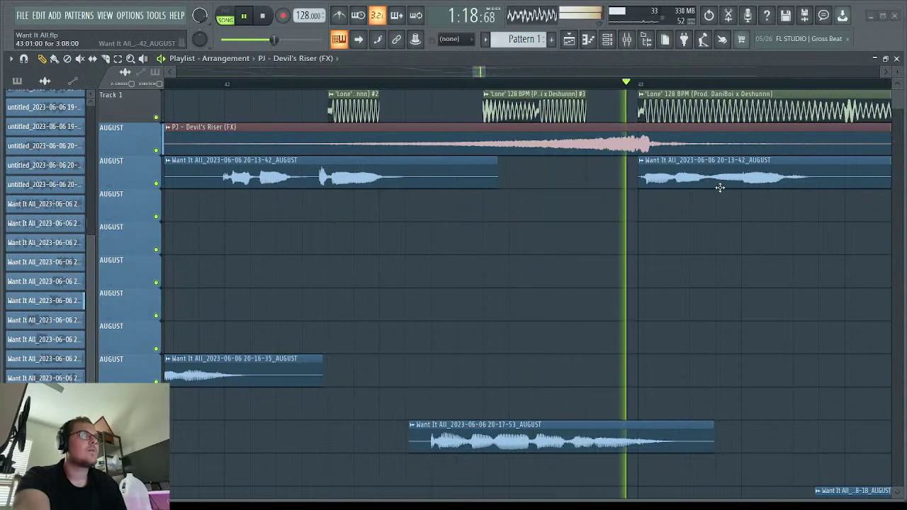
double_click(532, 146)
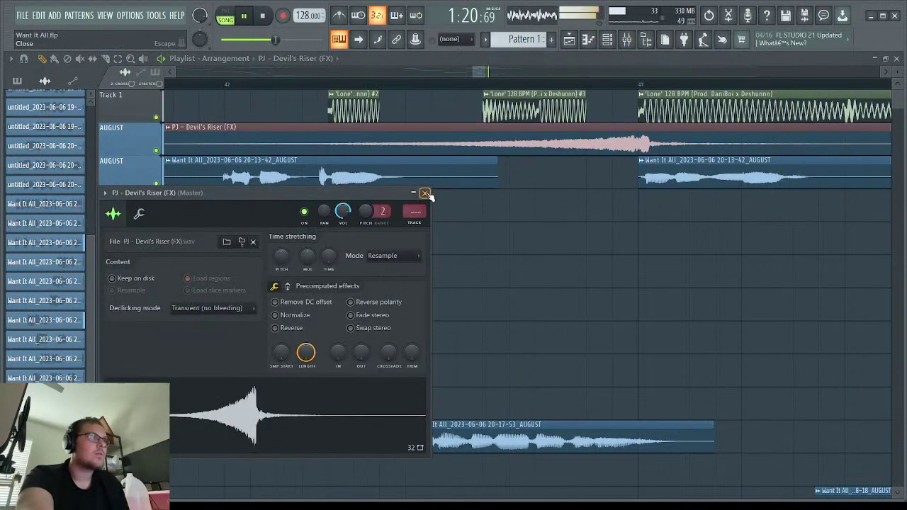
click(425, 192)
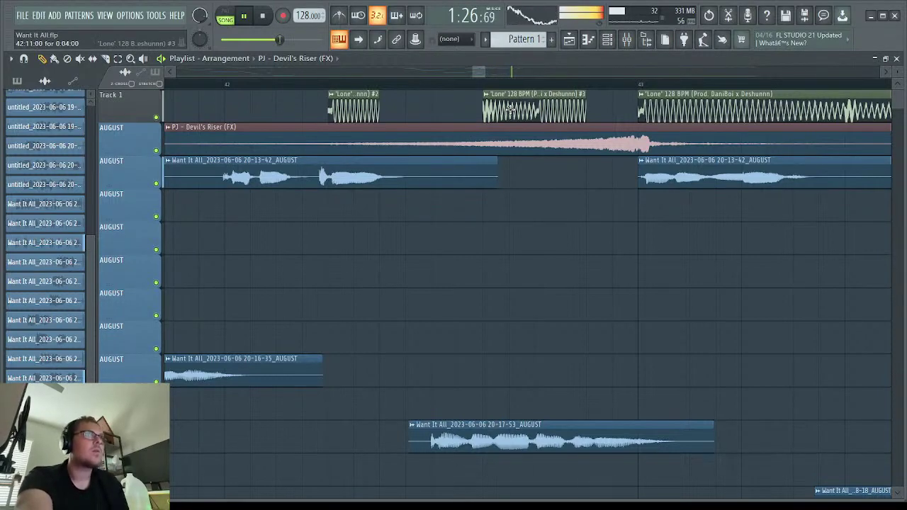
Delete the Devil's Riser clip from the first AUGUST track and undo the deletion.
right_click(521, 140)
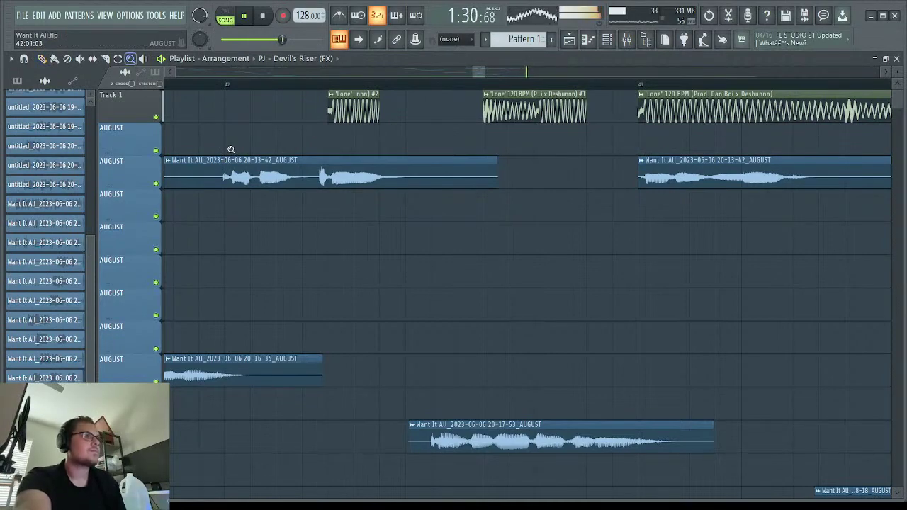
key(ctrl+z)
right_click(221, 173)
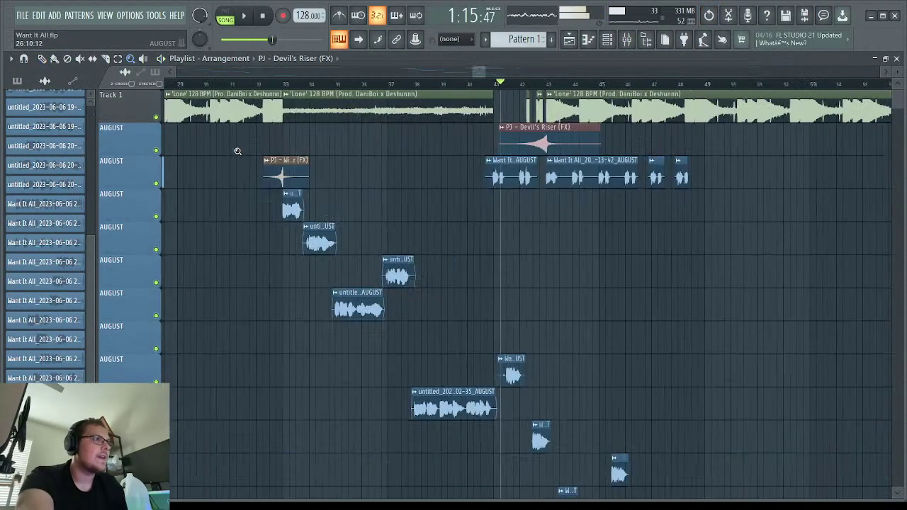
click(337, 121)
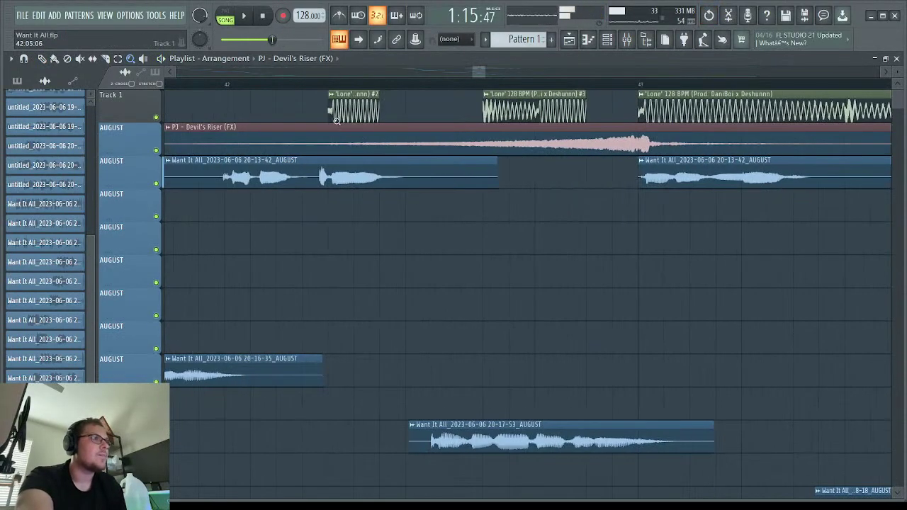
Assign the Devil's Riser sample to mixer track 18 and close the mixer and its channel settings.
double_click(263, 133)
key(F9)
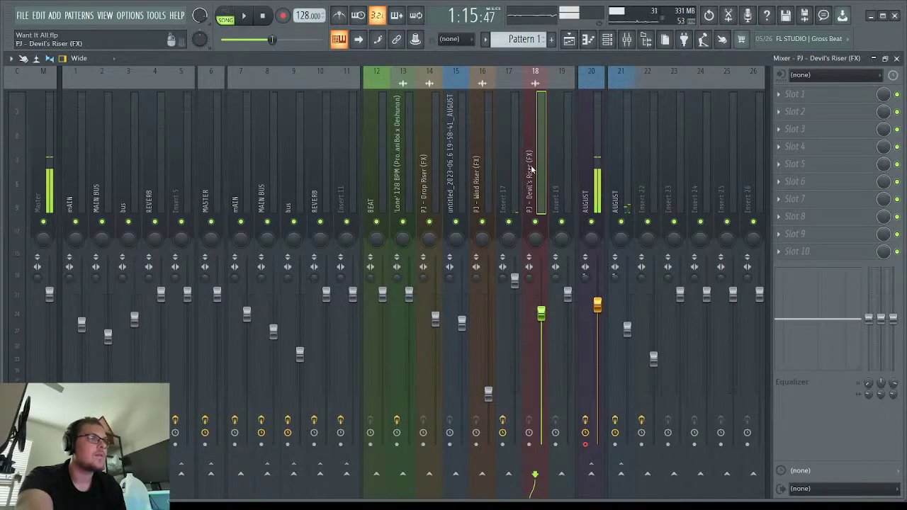
click(896, 59)
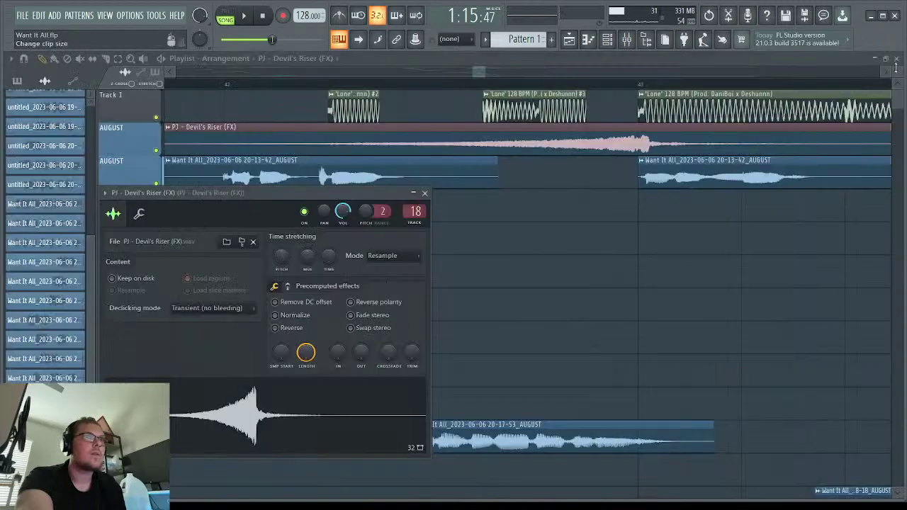
click(424, 193)
Layer the PJ - Drop Riser (FX) sample over the Devil's Riser on the first AUGUST track, peaking at bar 43, and play it.
drag(639, 170, 541, 119)
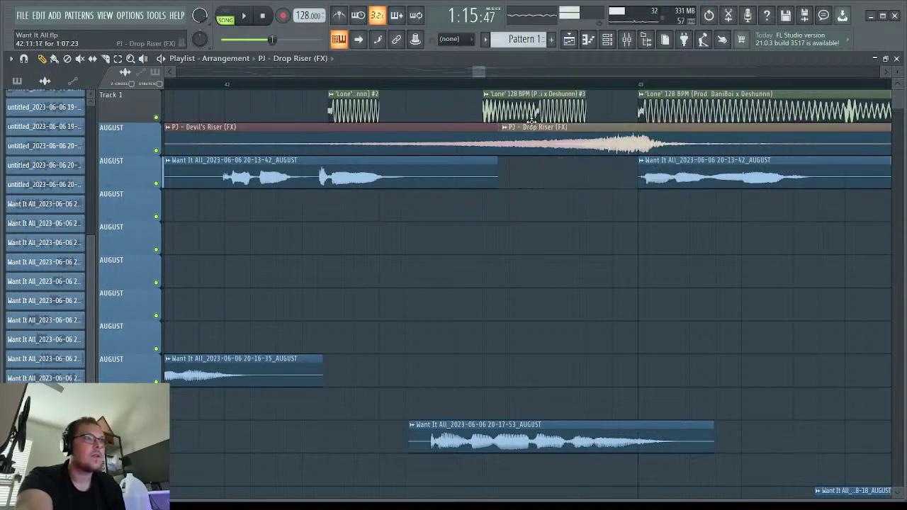
key(space)
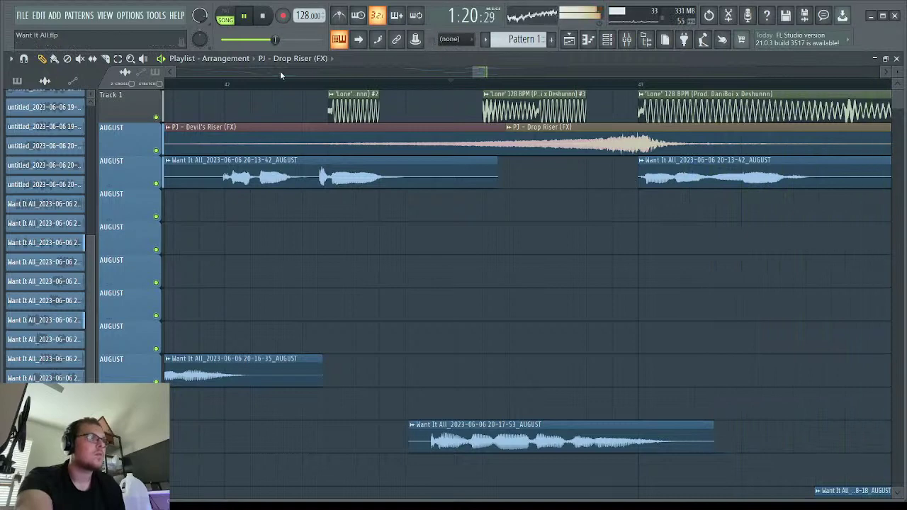
Lower the Devil's Riser volume fader on mixer track 18, close the mixer, and replay the passage leading into bar 43.
click(626, 39)
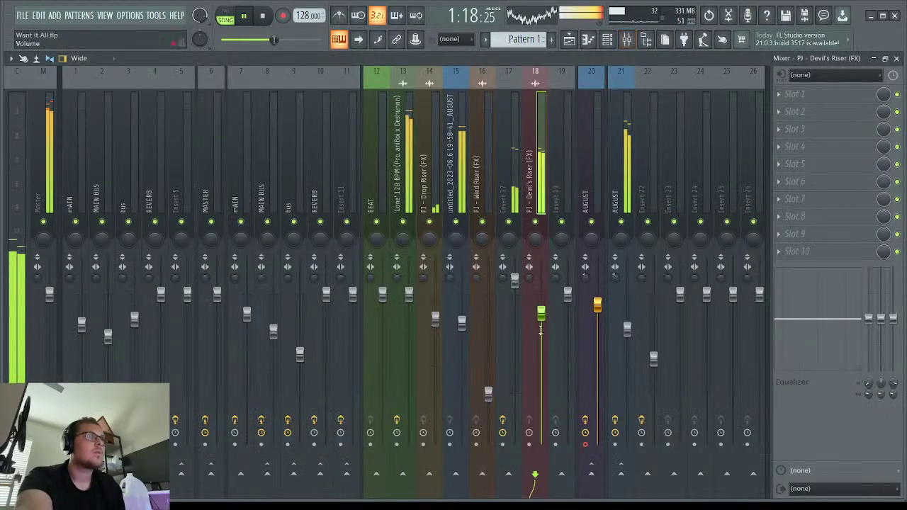
drag(547, 320, 547, 343)
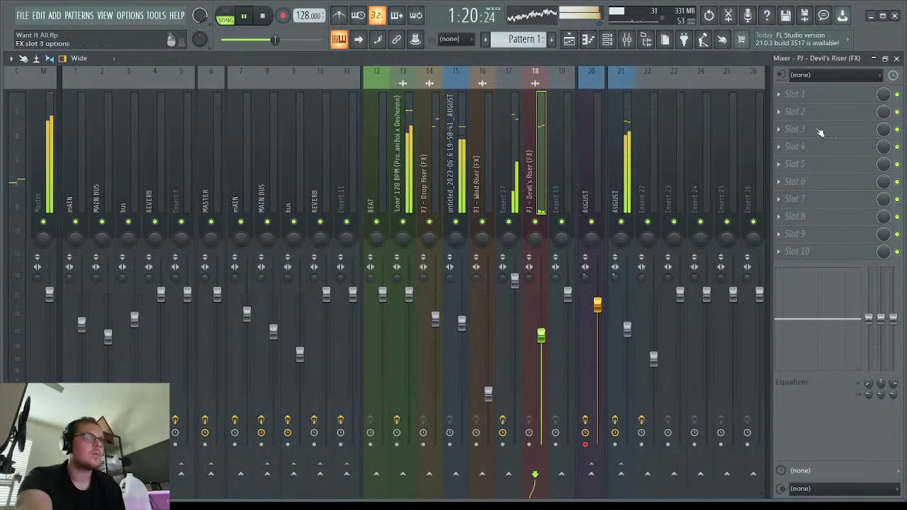
click(898, 58)
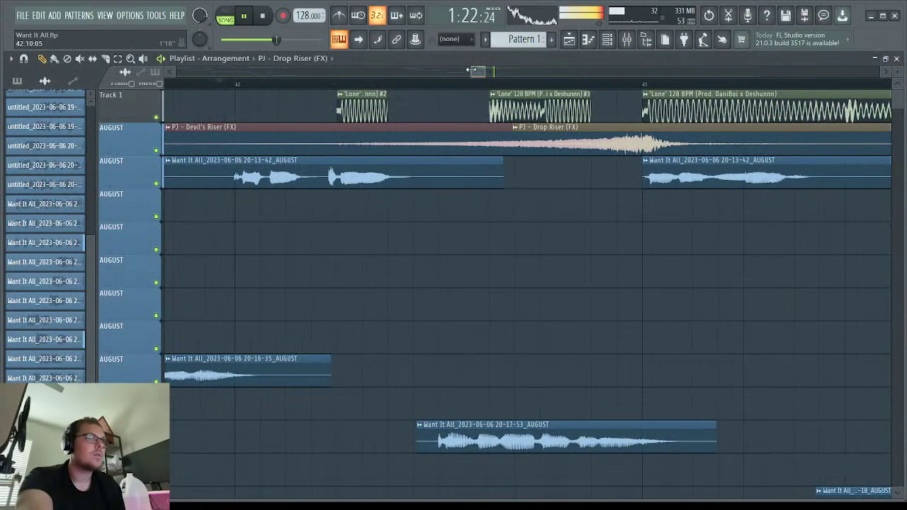
scroll(468, 72, down, 3)
click(270, 90)
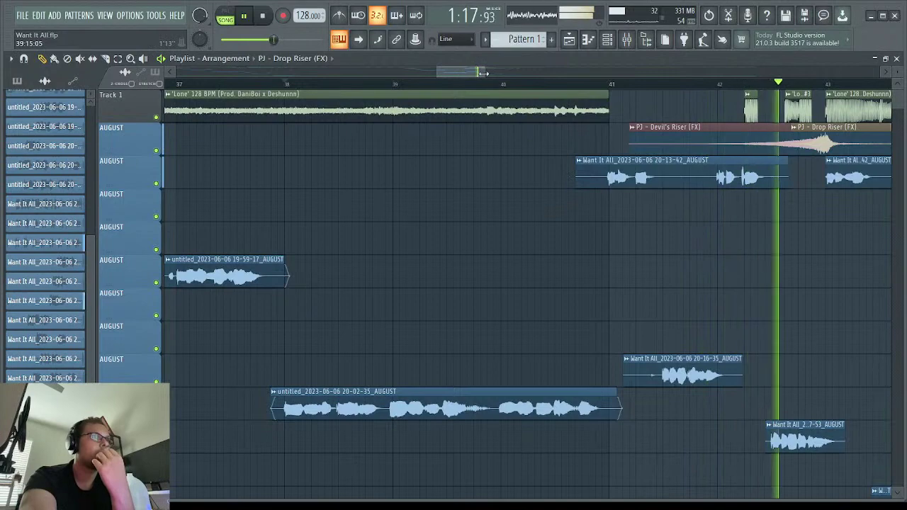
Delete the short beat fragment shortly after bar 42 on Track 1.
scroll(480, 85, down, 3)
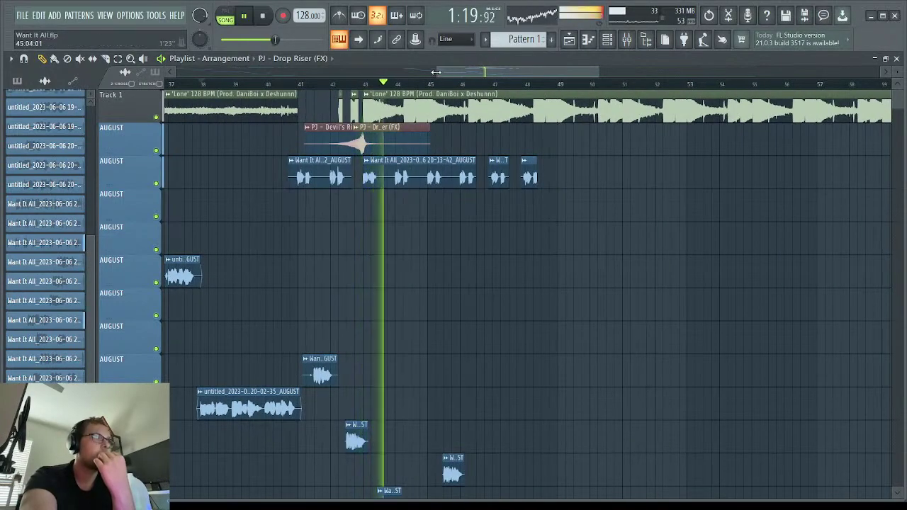
scroll(478, 74, up, 3)
scroll(478, 75, up, 3)
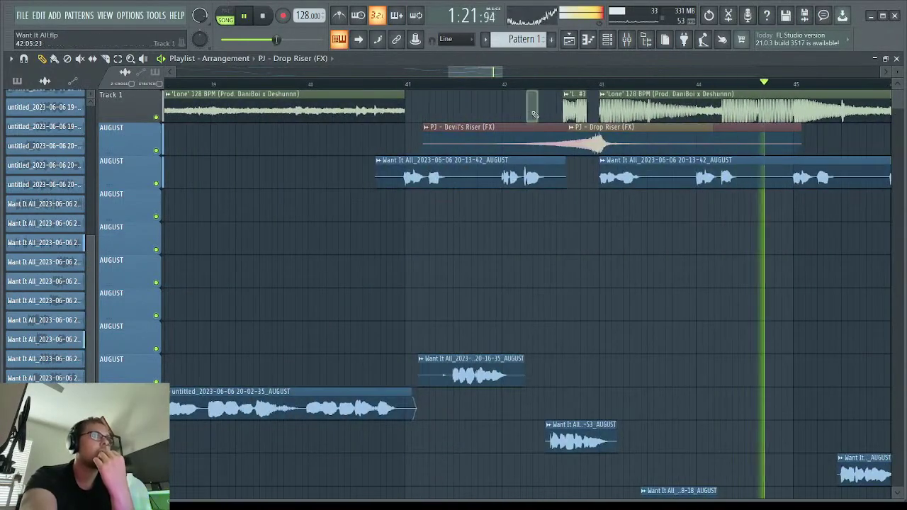
scroll(500, 71, down, 3)
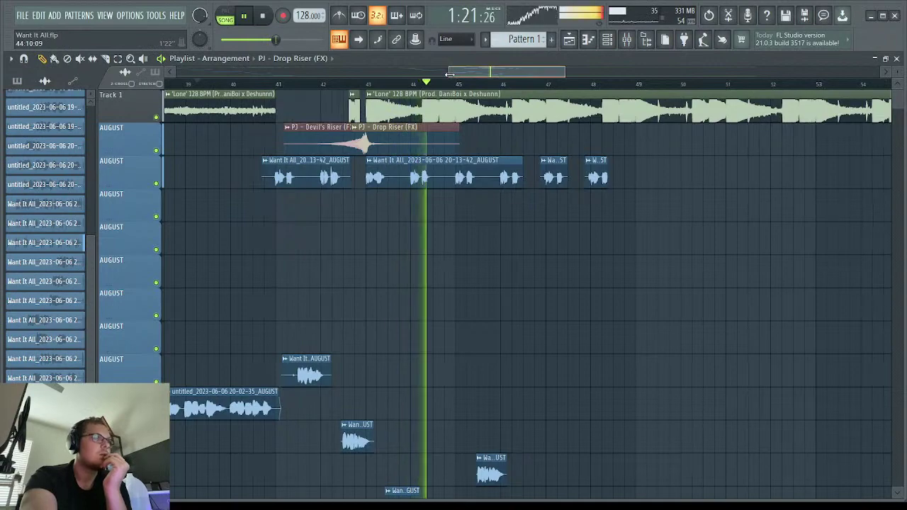
Shorten the remaining beat fragment before bar 43 on Track 1 to two steps and replay the transition.
scroll(477, 70, up, 3)
scroll(477, 71, up, 3)
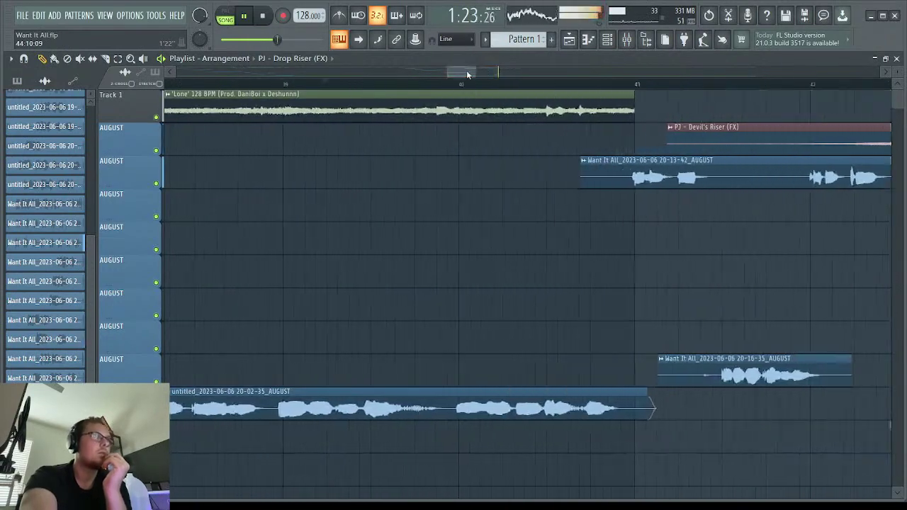
drag(348, 105, 330, 107)
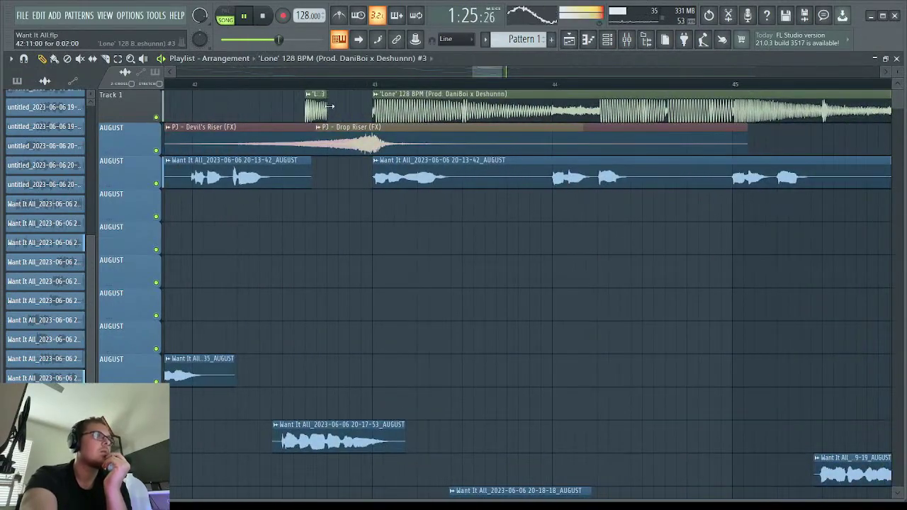
click(231, 84)
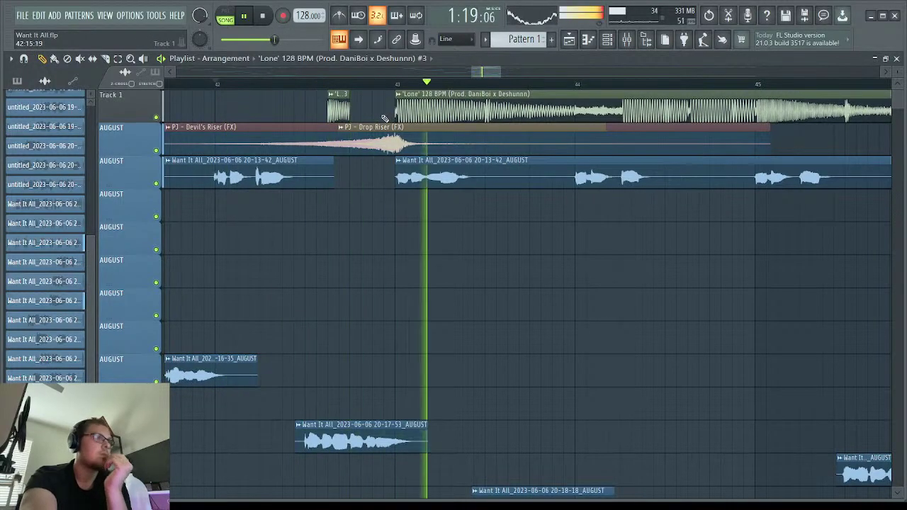
Record a vocal take from bar 1 onto the track below the Gross Beat automation and trim its end to about bar 10.
drag(469, 69, 333, 69)
click(391, 83)
drag(392, 71, 236, 62)
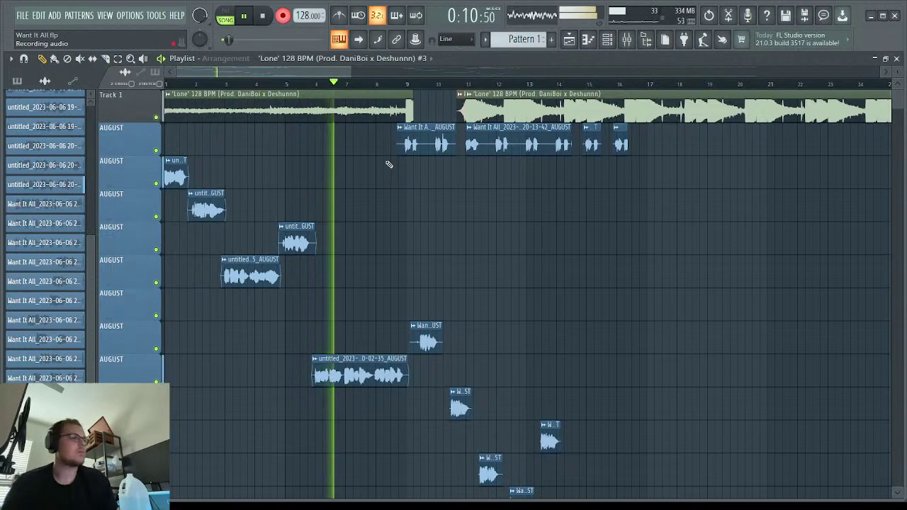
key(space)
key(ctrl+z)
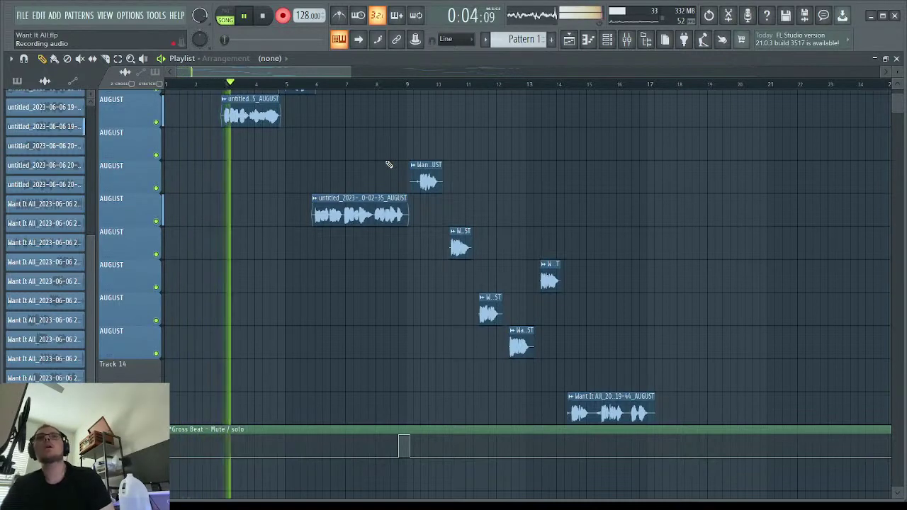
key(space)
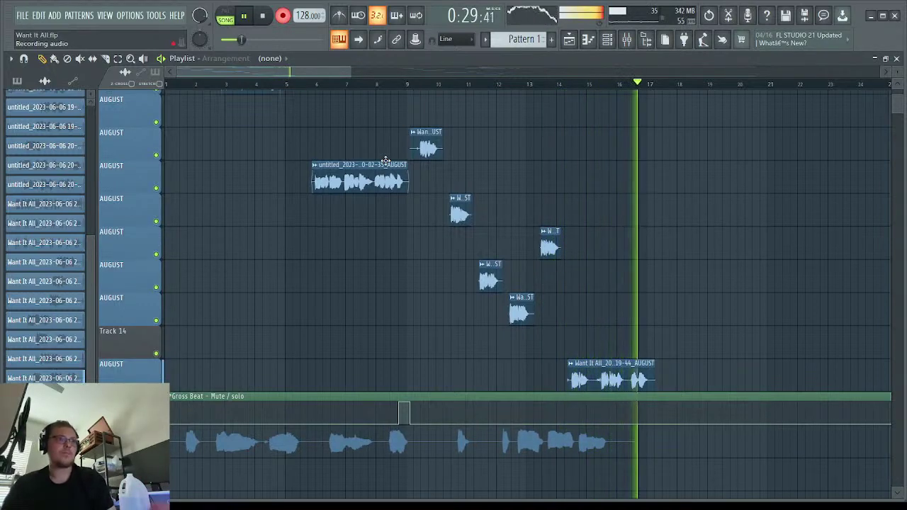
key(space)
scroll(386, 161, down, 5)
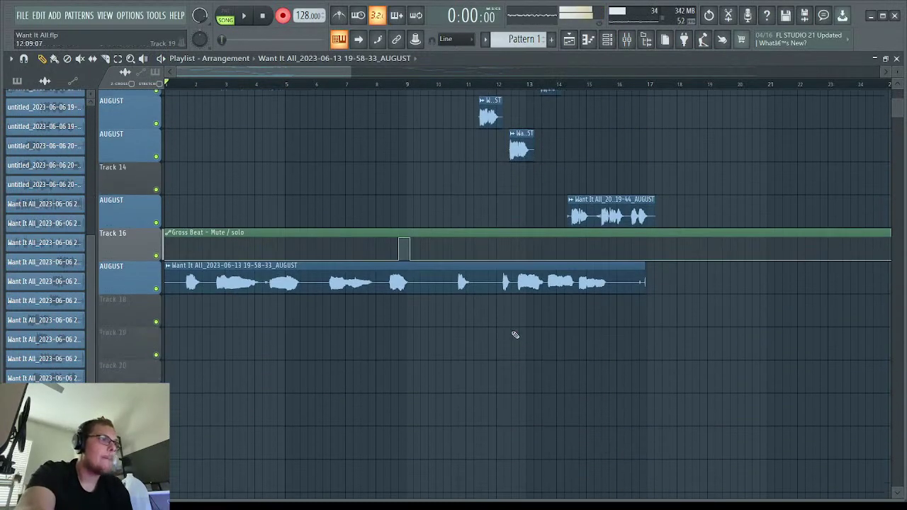
drag(643, 281, 504, 282)
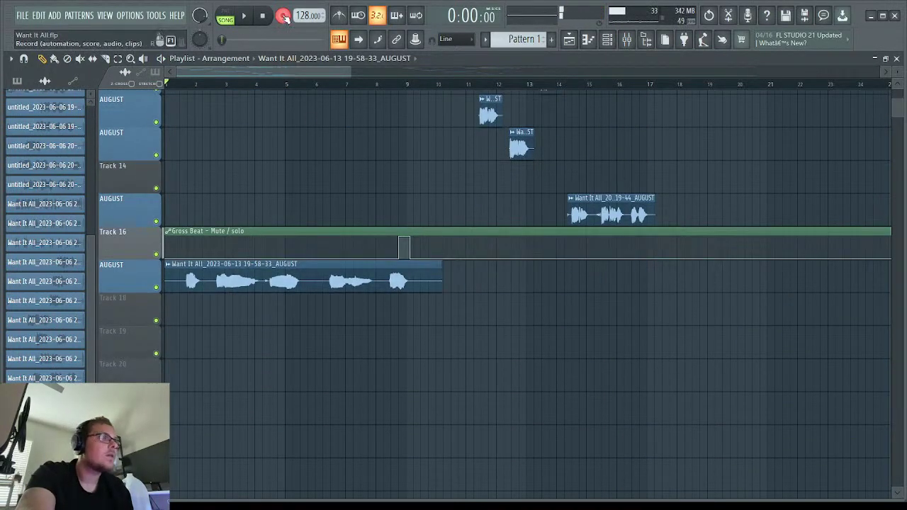
Assign the newly recorded take to mixer track 19 and add Fruity Reeverb 2 to it.
double_click(204, 275)
key(F9)
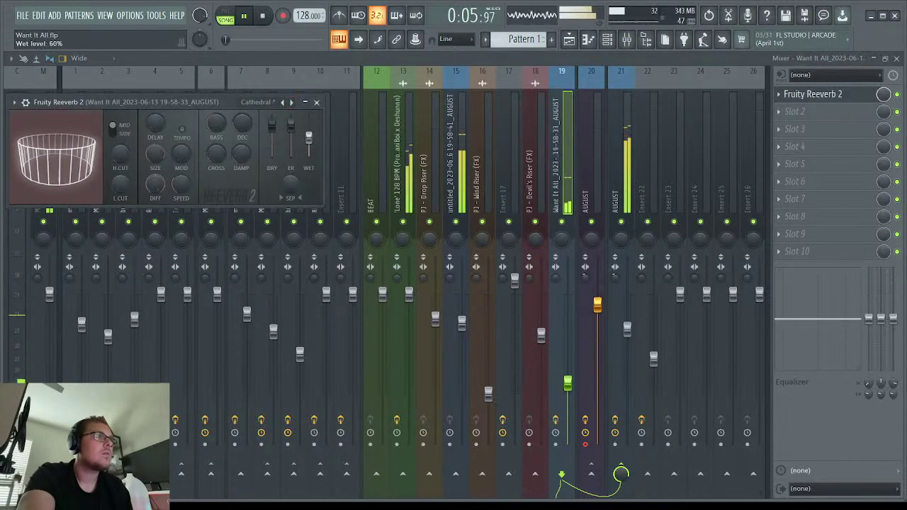
click(316, 102)
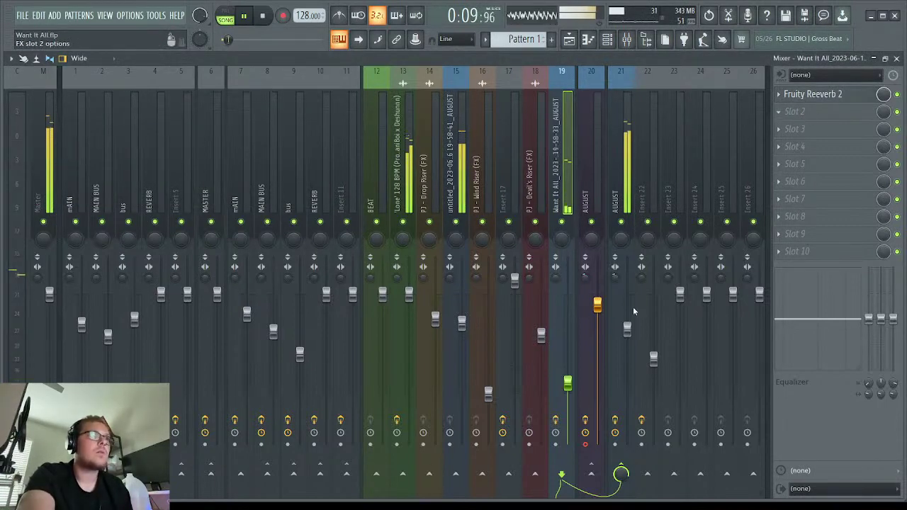
Add Fruity Flangus and iZotope Vinyl to mixer track 19 and replay from the start with its fader slightly raised.
click(233, 117)
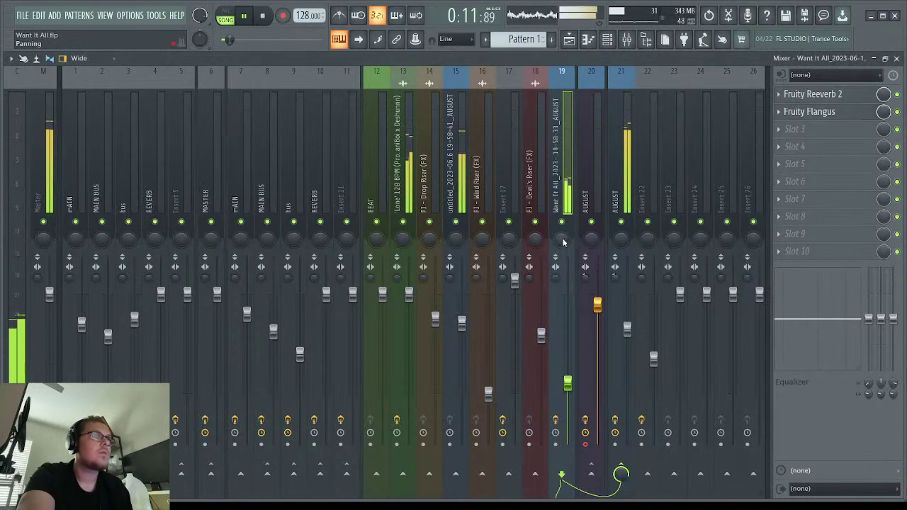
right_click(565, 223)
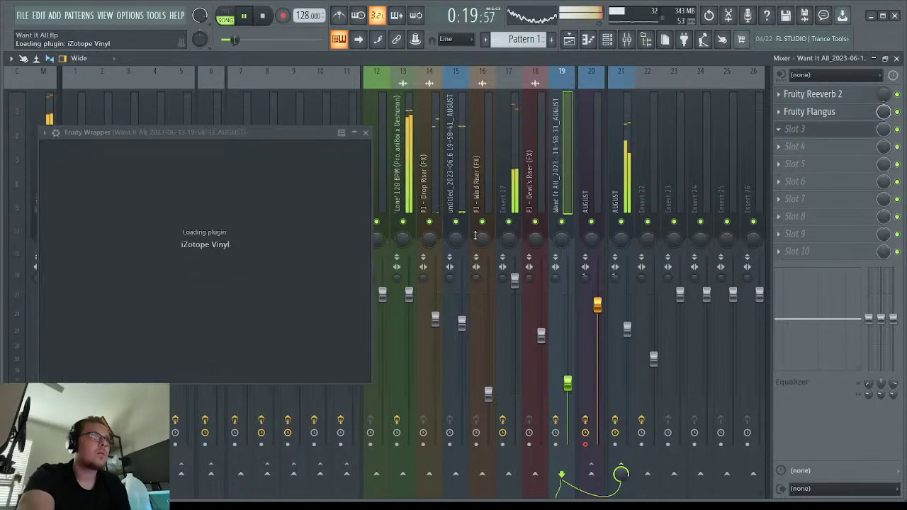
click(296, 132)
key(space)
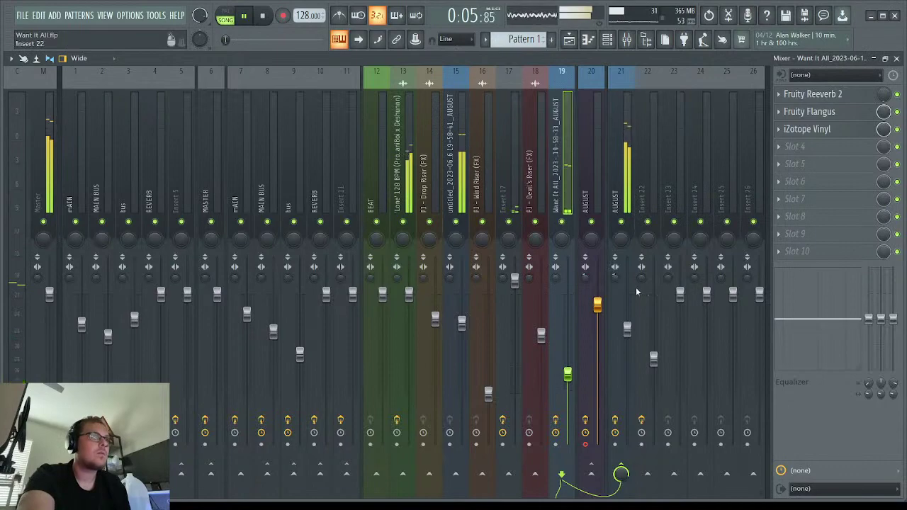
Close the mixer and channel settings and delete the new take below the Gross Beat automation.
click(896, 60)
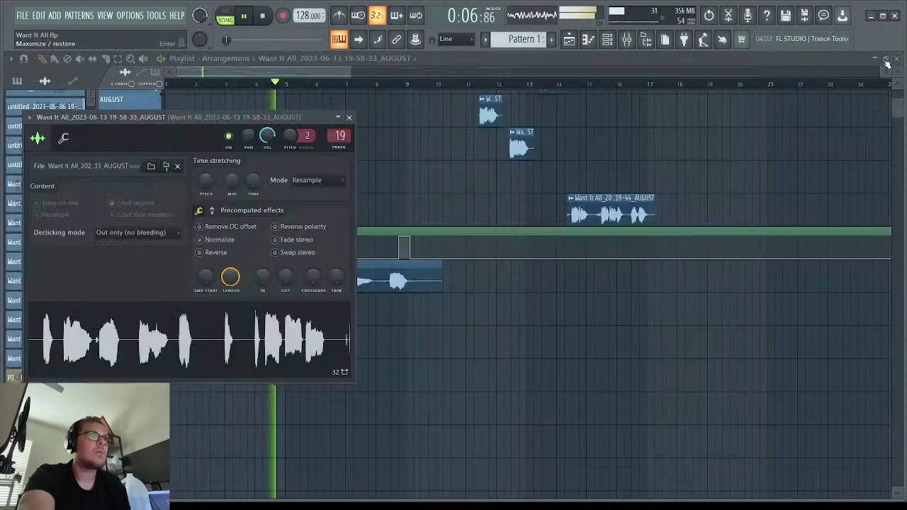
click(348, 118)
right_click(293, 285)
scroll(258, 146, up, 5)
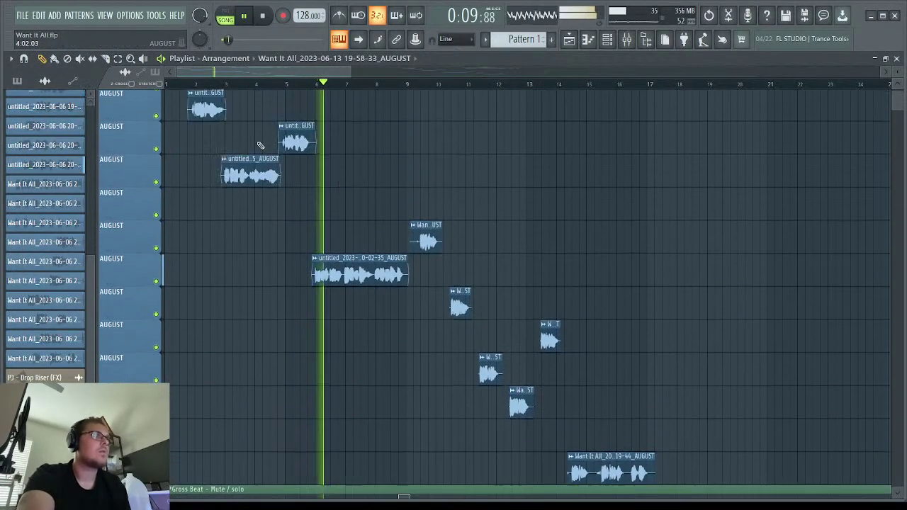
Record a new vocal take from bar 32 to about bar 45 on the AUGUST track in row 18.
scroll(260, 145, up, 3)
drag(322, 70, 460, 70)
scroll(366, 65, down, 3)
key(space)
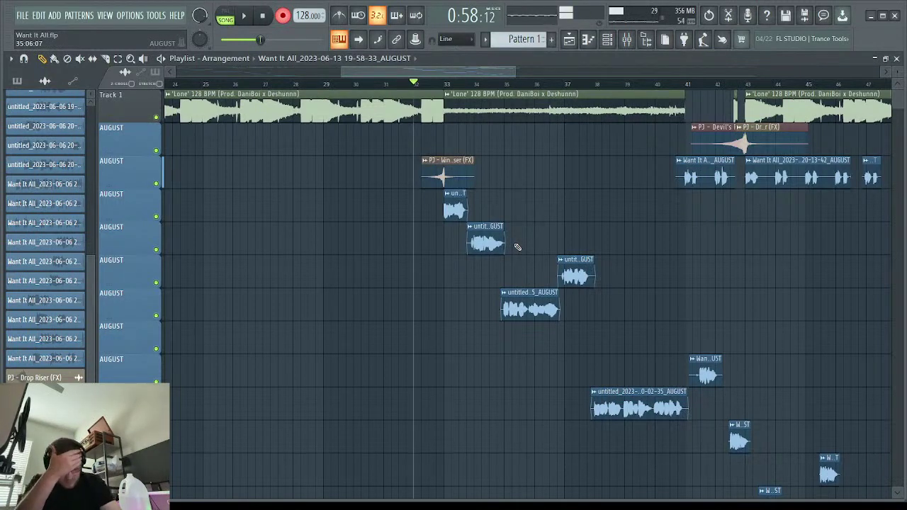
key(space)
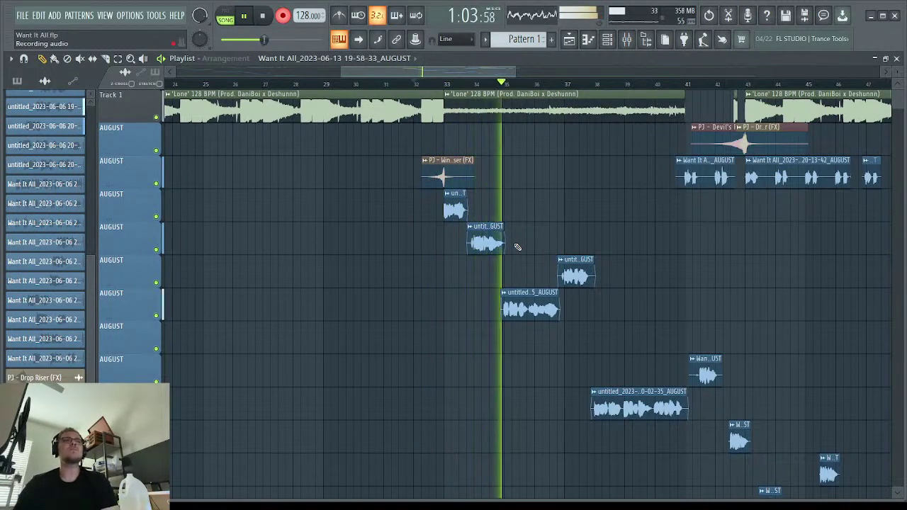
key(space)
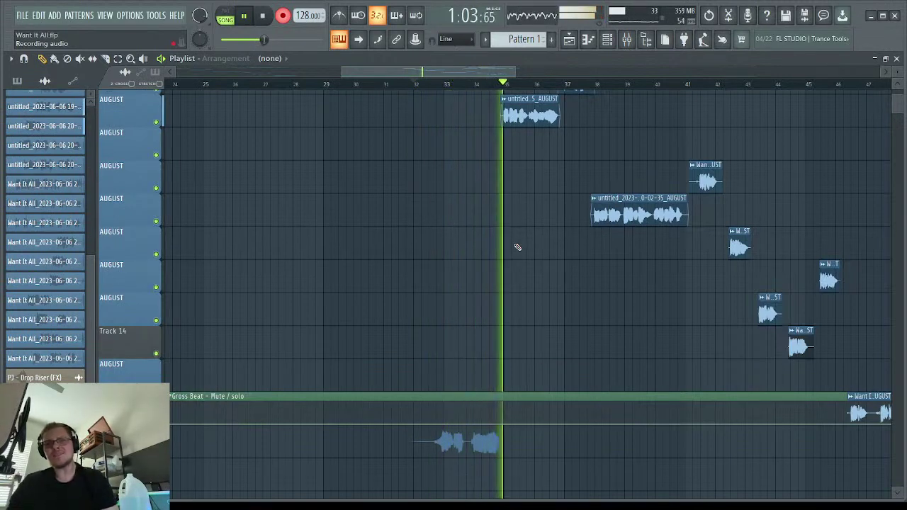
key(space)
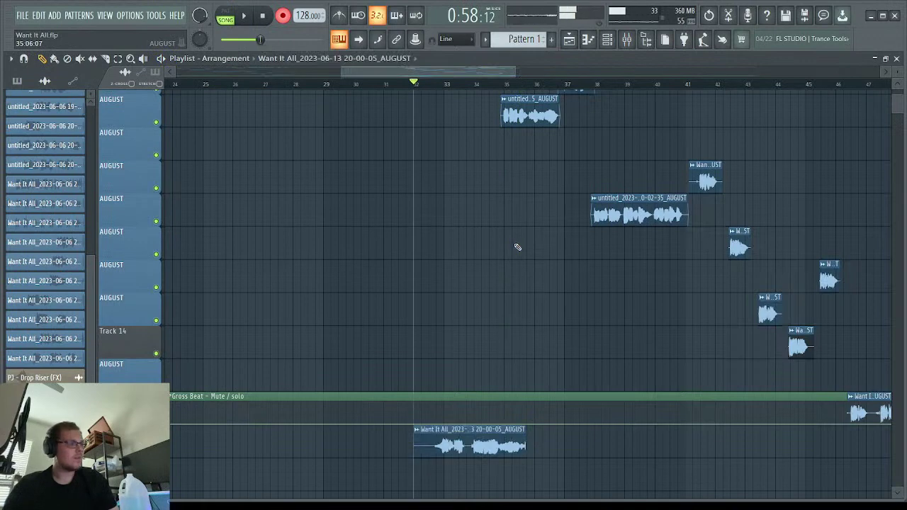
key(space)
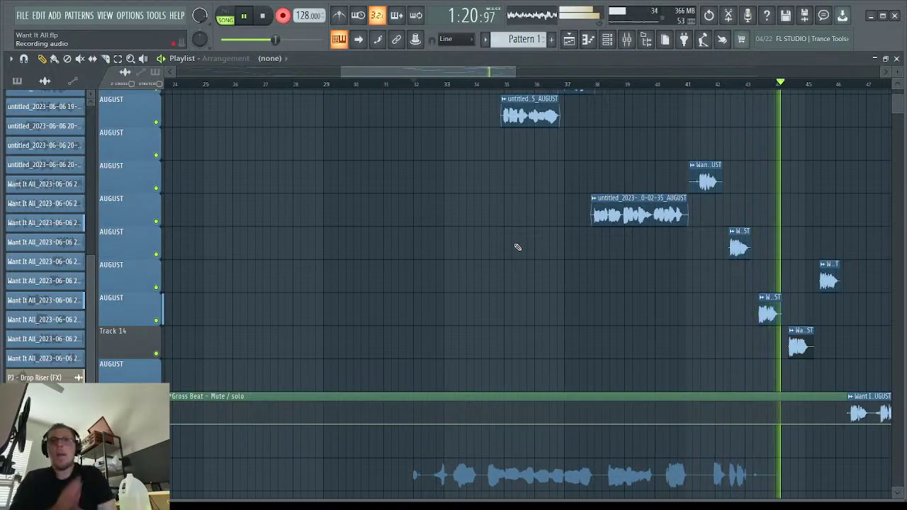
key(space)
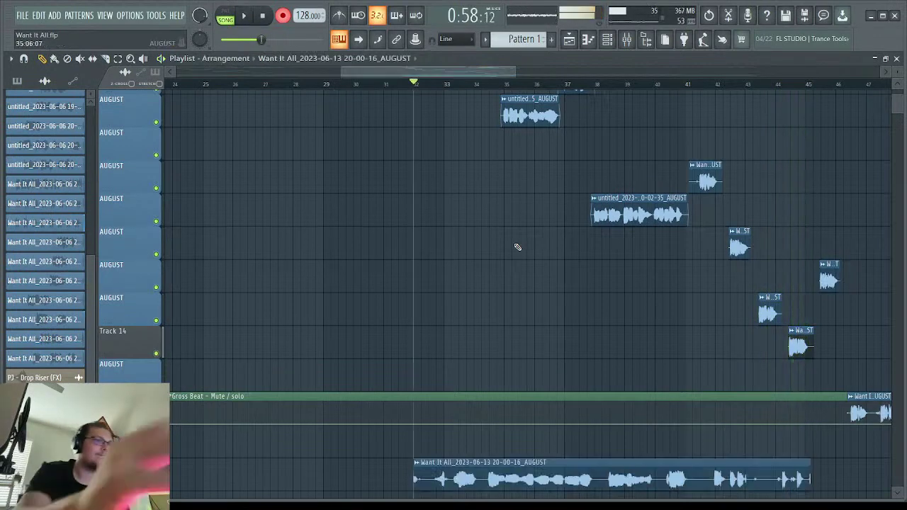
Trim the recorded take to run from about bar 33 to bar 41 while playing it back with recording disarmed.
scroll(637, 278, down, 5)
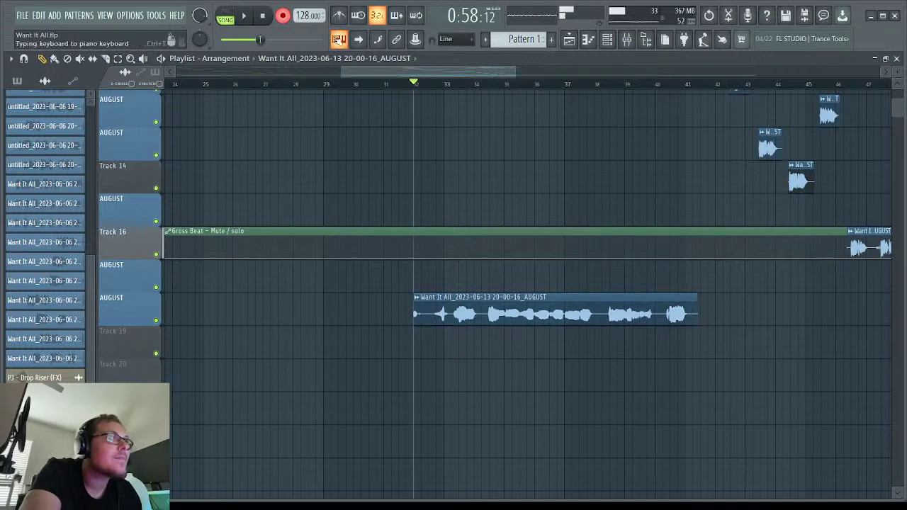
key(space)
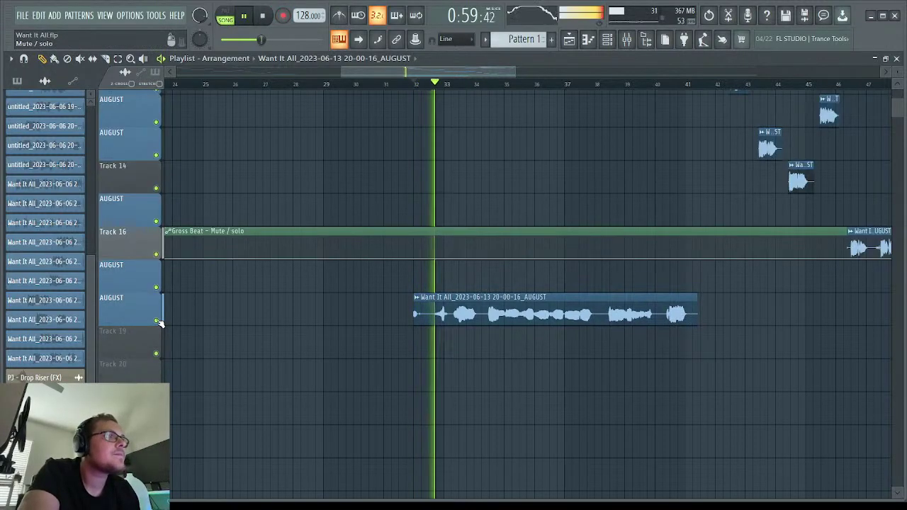
drag(418, 317, 451, 322)
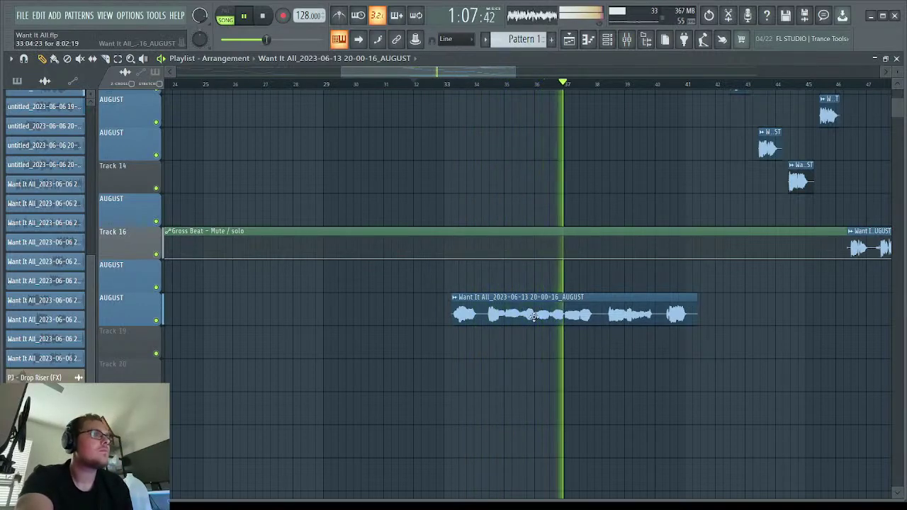
Assign the trimmed take to mixer track 23, solo it, and add Fruity Flangus and Fruity Chorus.
double_click(680, 304)
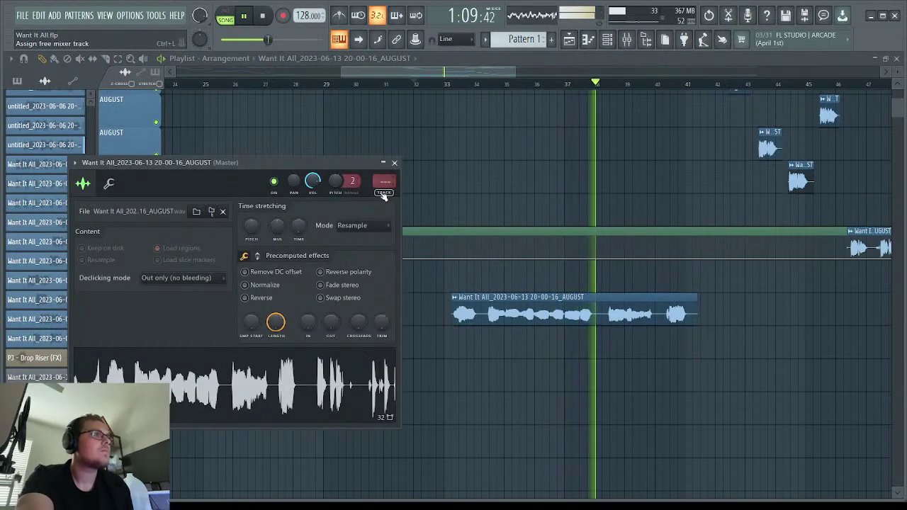
click(383, 193)
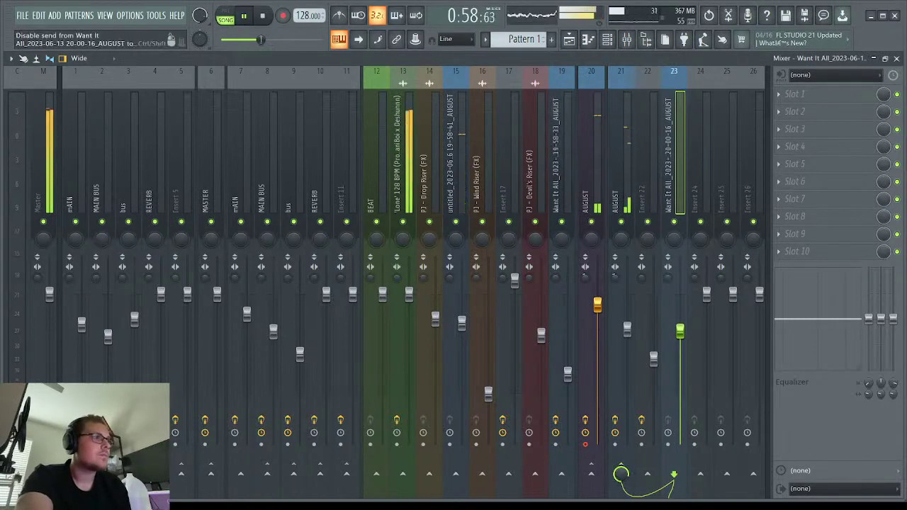
right_click(676, 226)
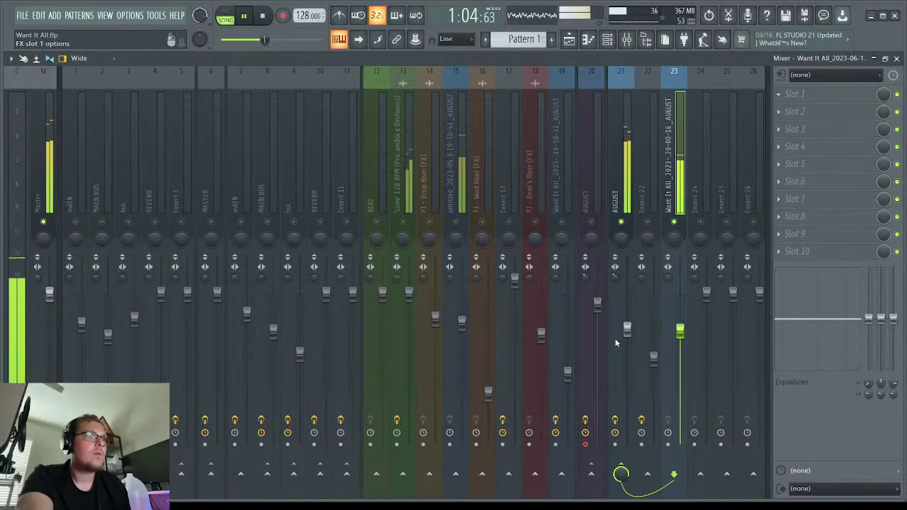
key(Escape)
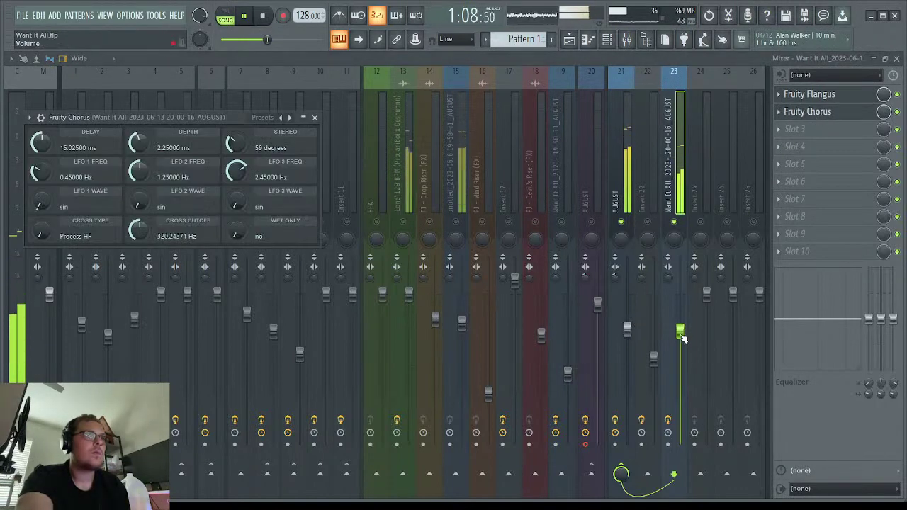
Lower the volume fader of mixer track 23, replay the passage from bar 32, and close the mixer.
drag(682, 337, 681, 360)
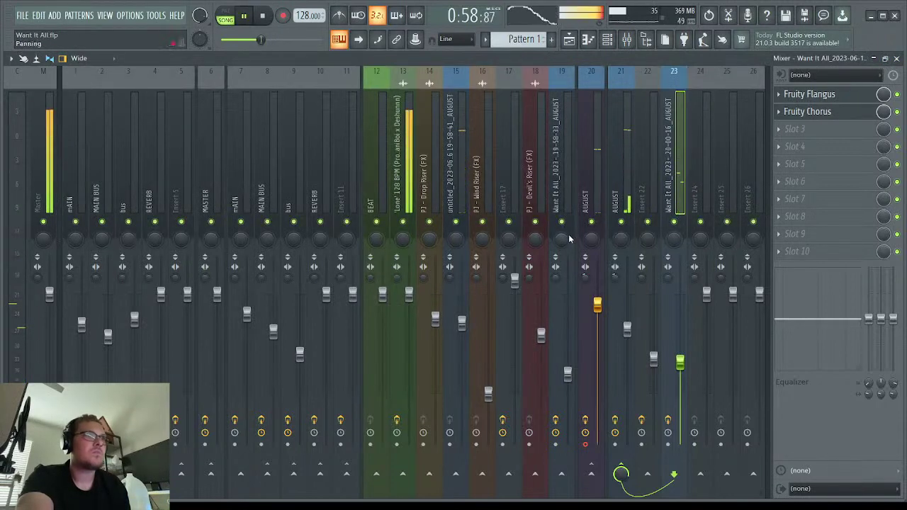
key(F9)
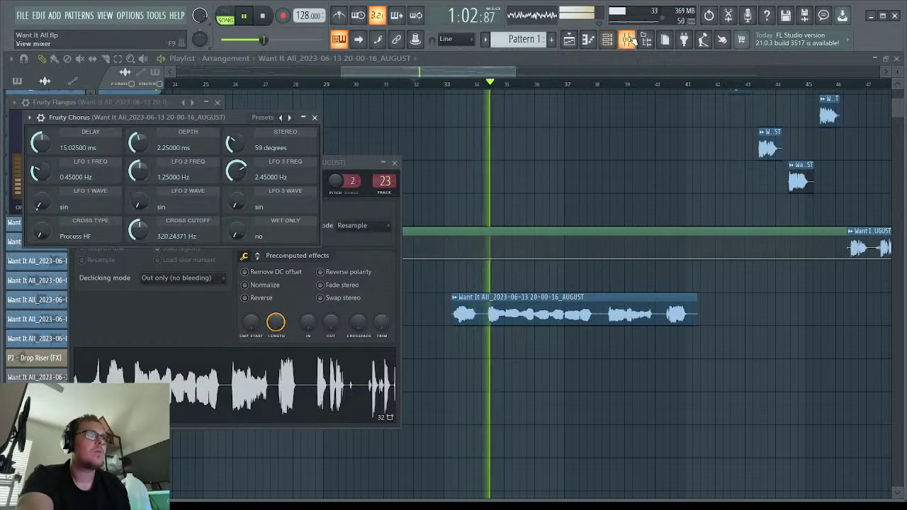
key(F9)
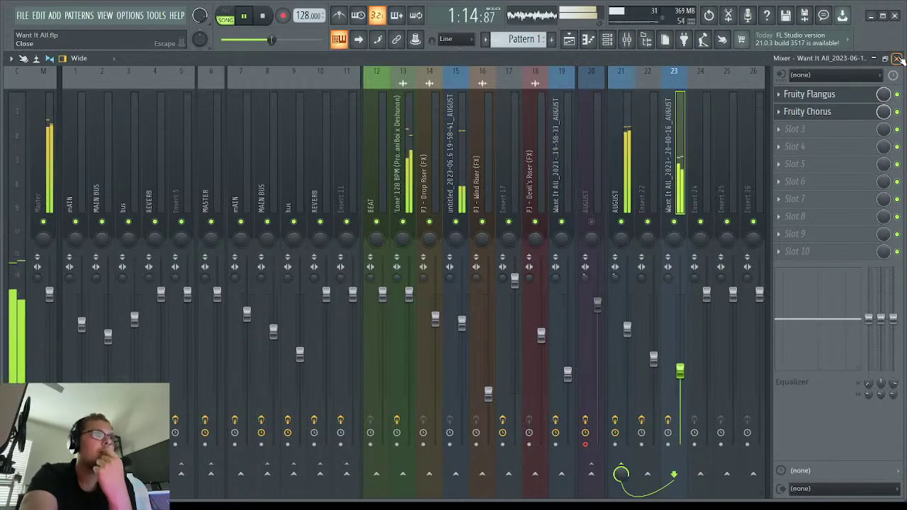
click(898, 59)
click(302, 118)
click(303, 117)
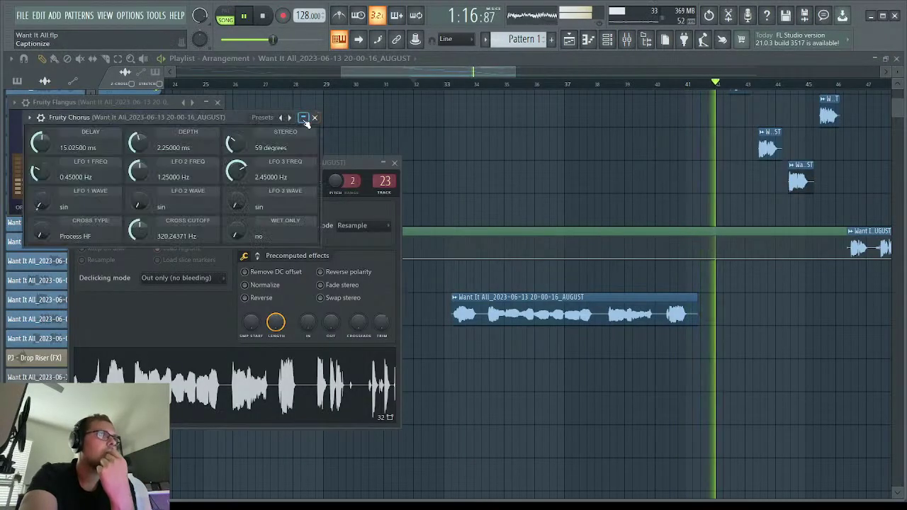
Close the Fruity Chorus and sampler windows and listen to the arrangement from the breakdown to about bar 51.
click(314, 117)
click(395, 162)
key(Escape)
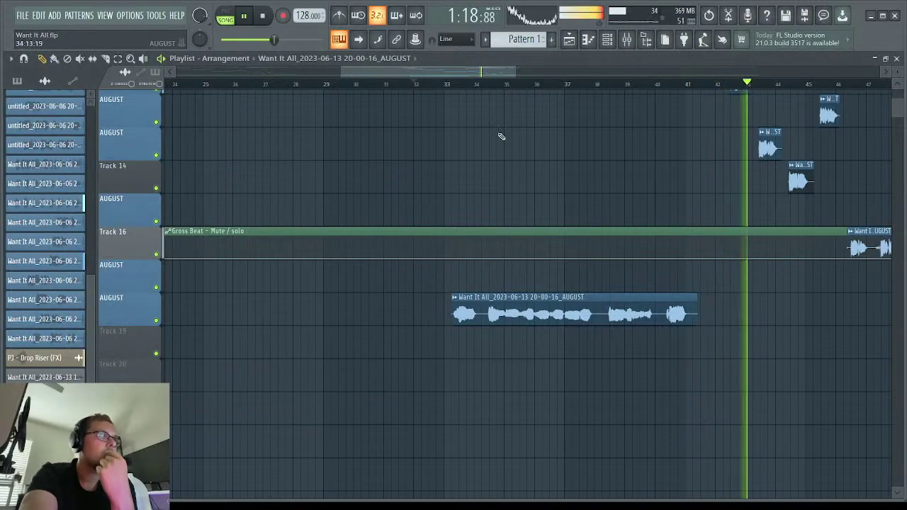
scroll(500, 136, up, 10)
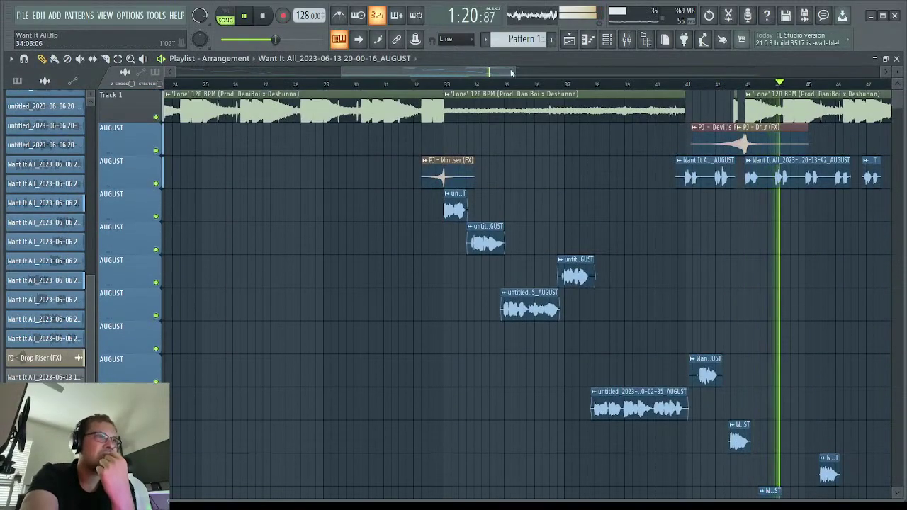
drag(510, 73, 491, 71)
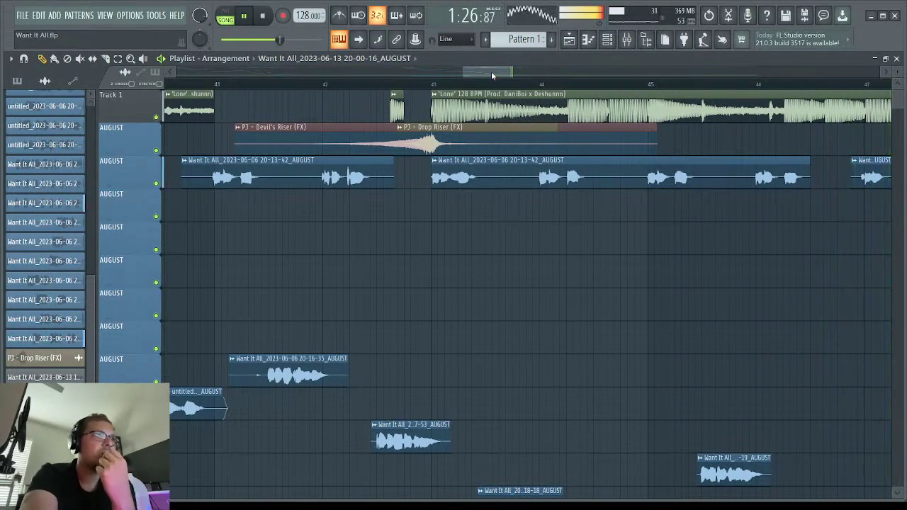
drag(512, 74, 418, 67)
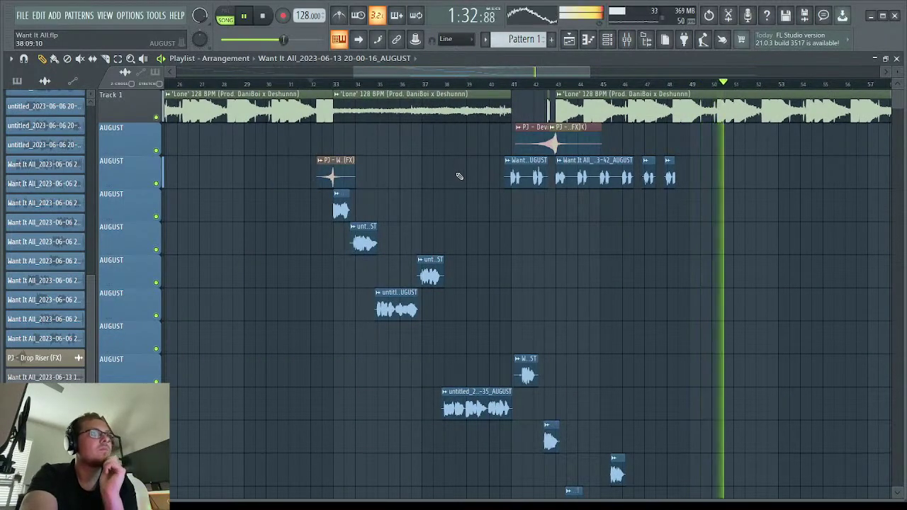
click(12, 81)
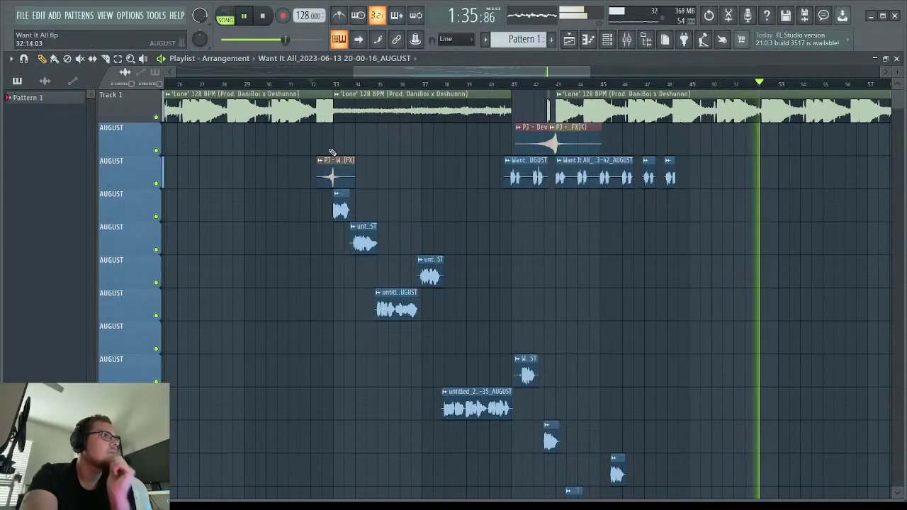
key(space)
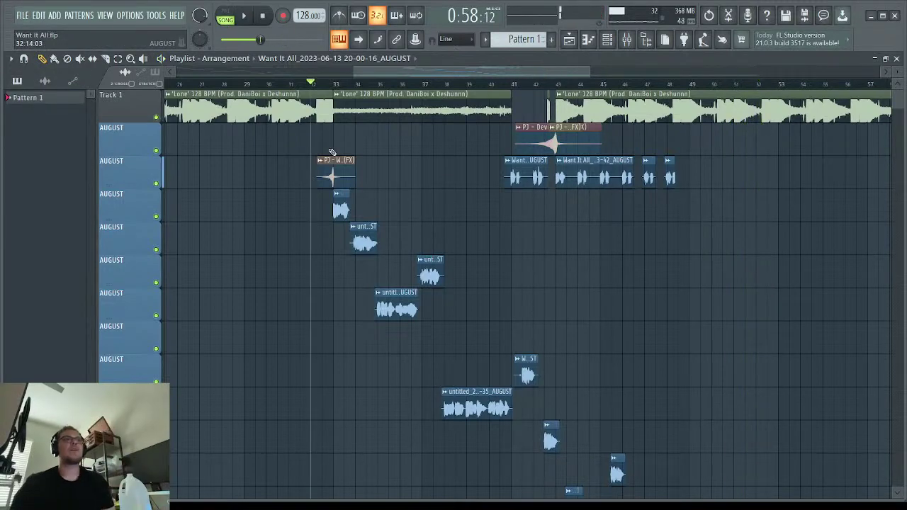
click(627, 40)
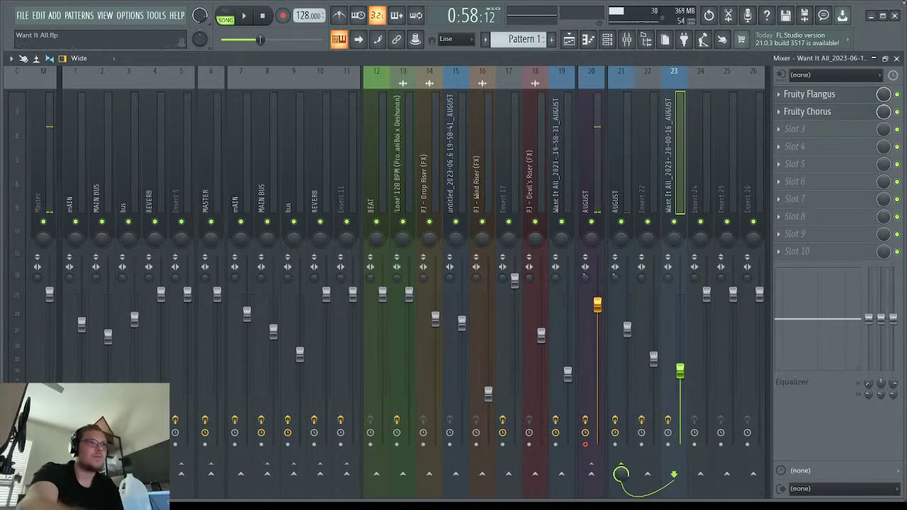
click(897, 59)
Solo the vocal track in row 18, slice its take near bars 34 and 38, and delete everything after the first phrase.
scroll(513, 182, down, 8)
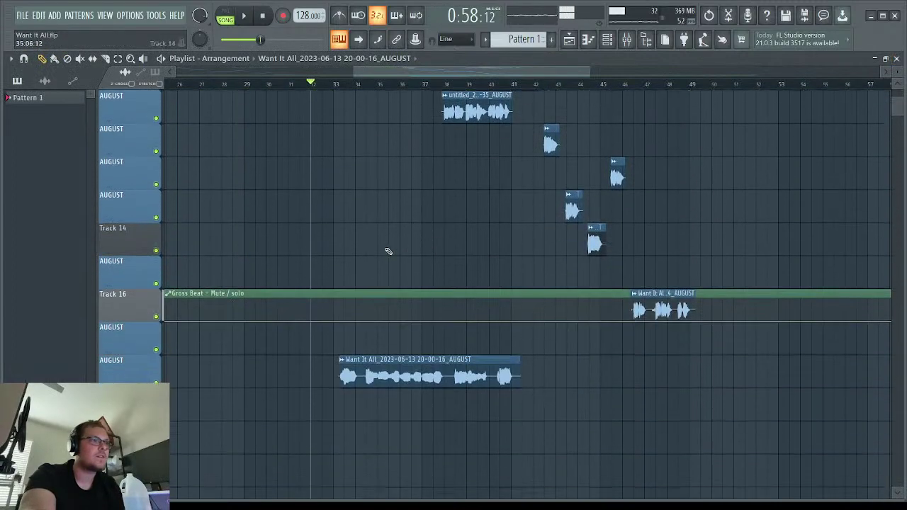
right_click(158, 382)
key(space)
click(357, 83)
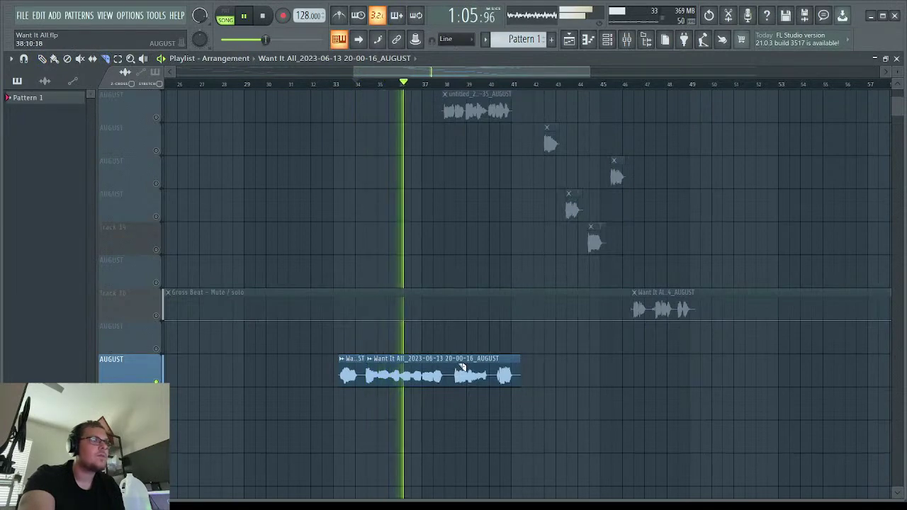
click(445, 379)
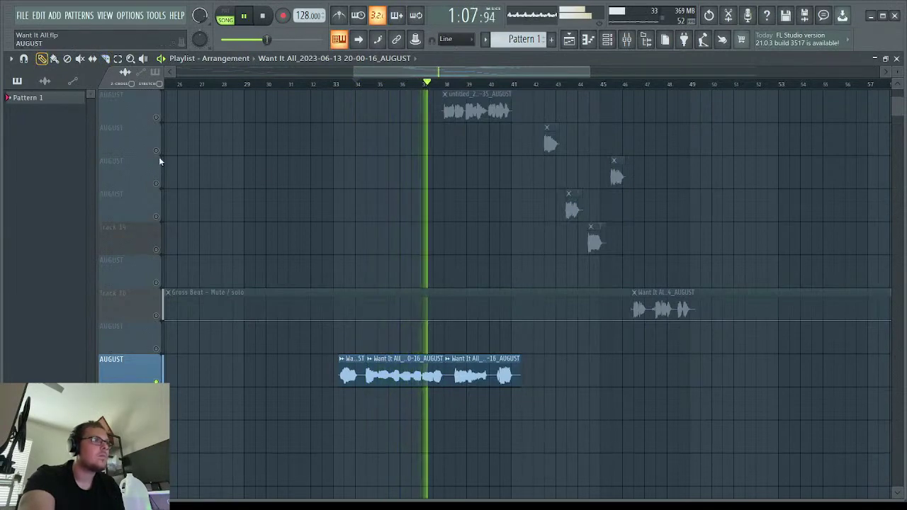
right_click(411, 375)
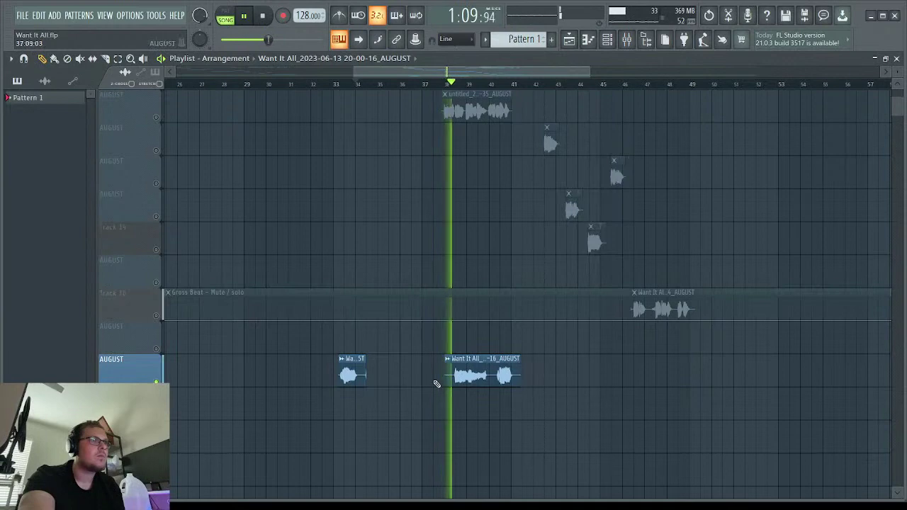
right_click(454, 377)
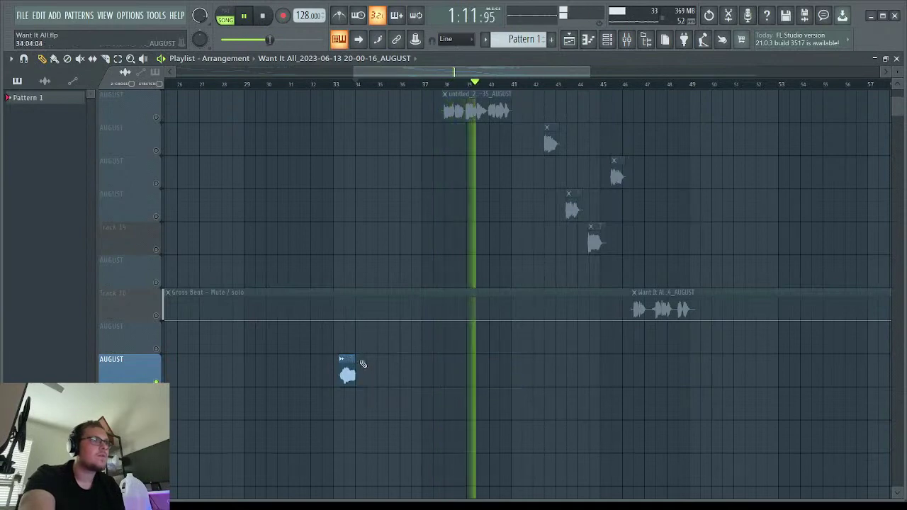
Replay the breakdown from bar 33 with all tracks audible and review how the vocal clips are laid out.
scroll(330, 156, up, 5)
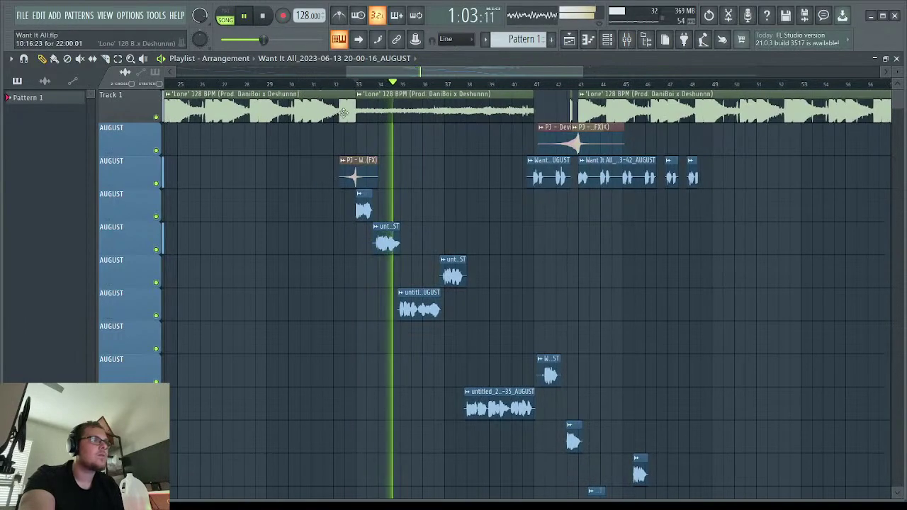
click(357, 84)
scroll(368, 170, down, 6)
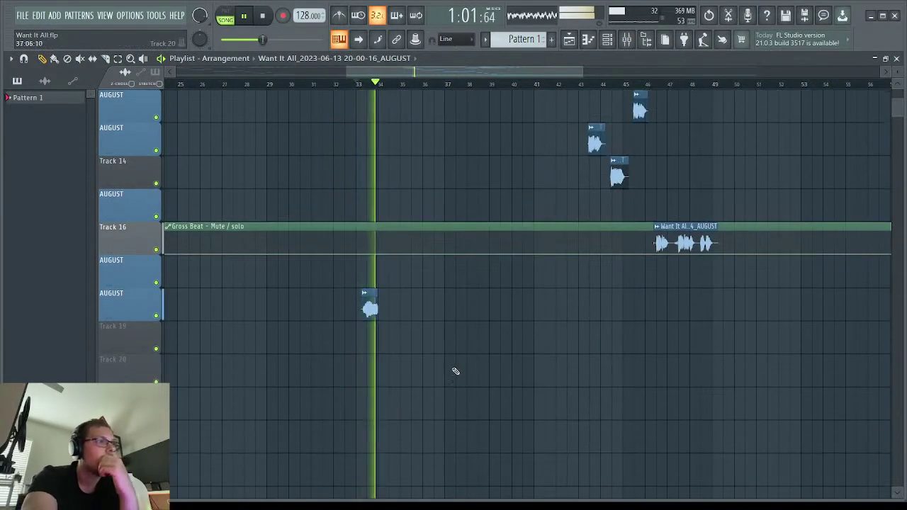
scroll(394, 294, up, 6)
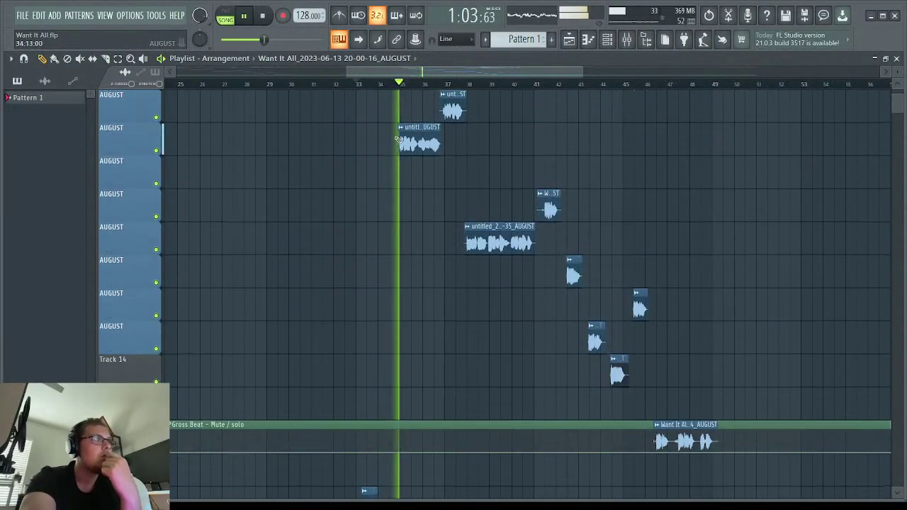
scroll(393, 230, up, 1)
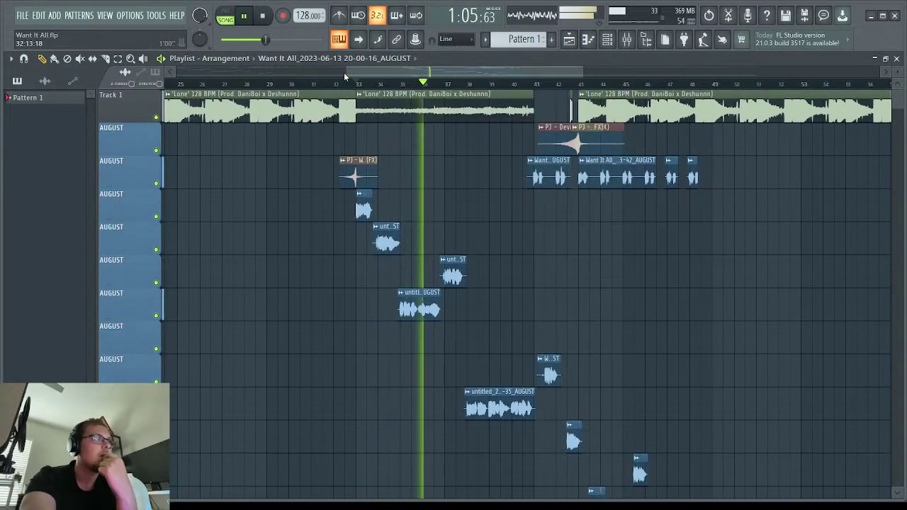
drag(347, 71, 415, 69)
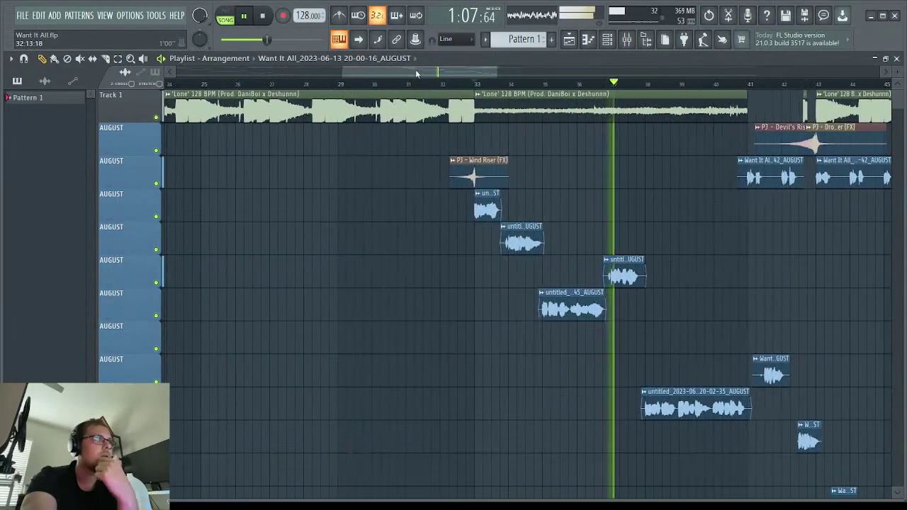
drag(487, 73, 439, 73)
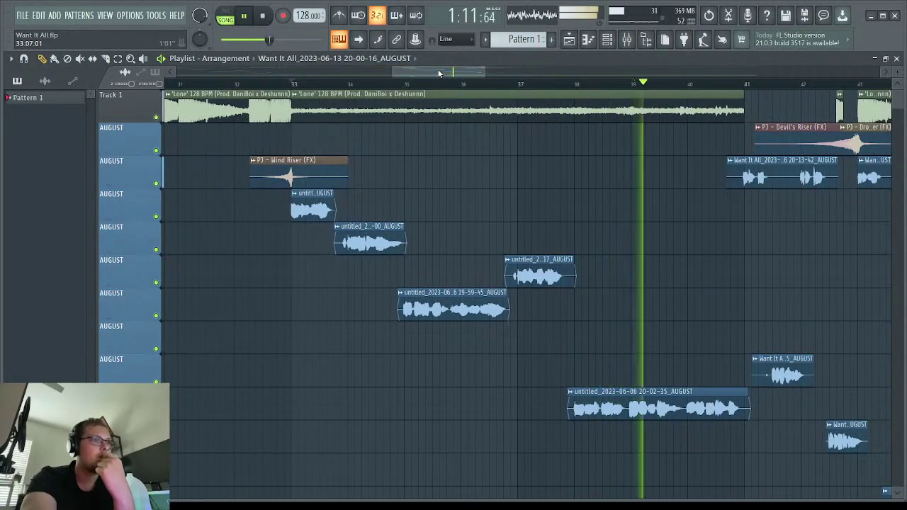
Try two new background vocal takes from bar 32, undoing each recording.
key(space)
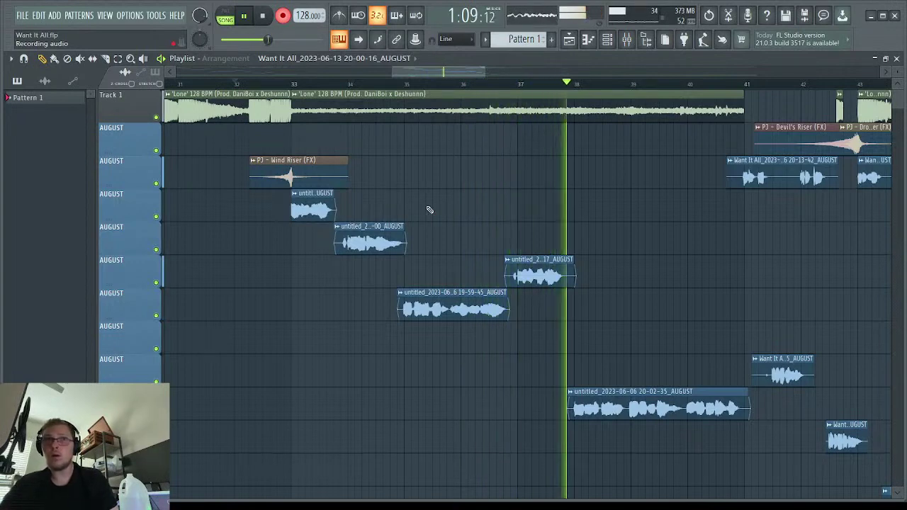
key(space)
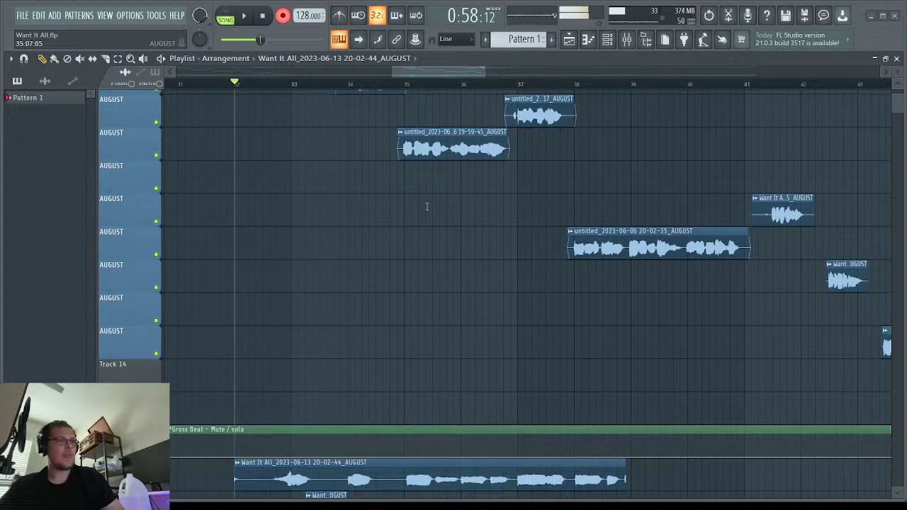
key(ctrl+z)
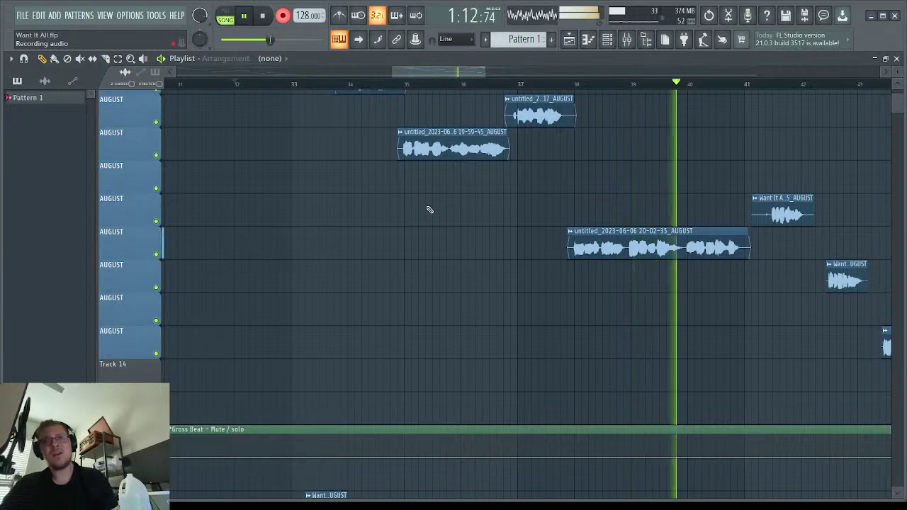
key(space)
scroll(429, 209, down, 2)
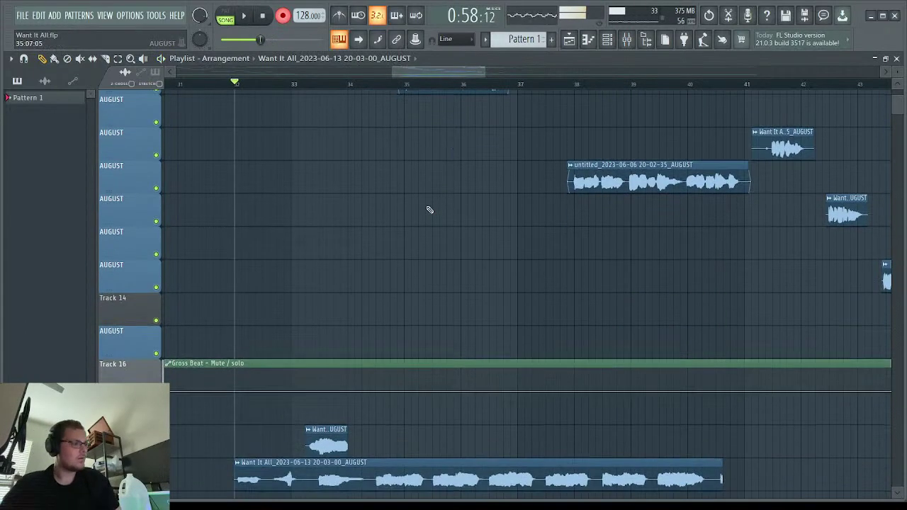
key(ctrl+z)
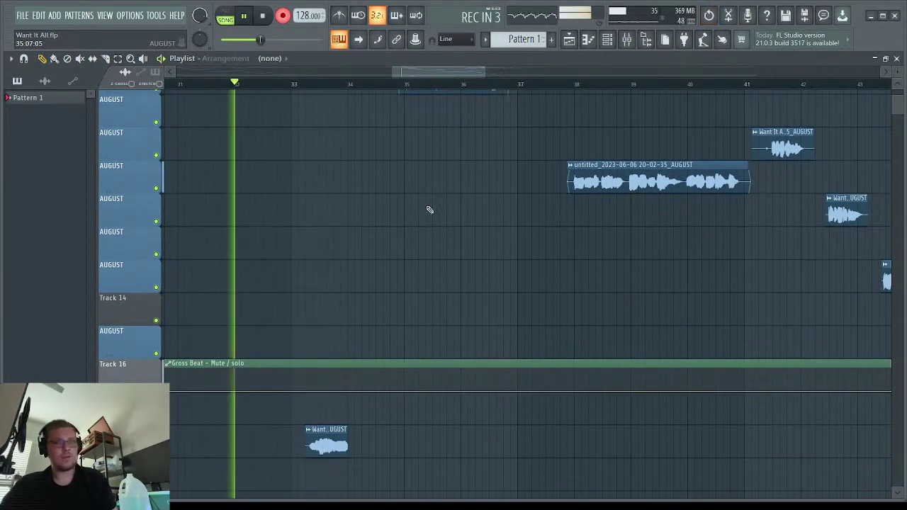
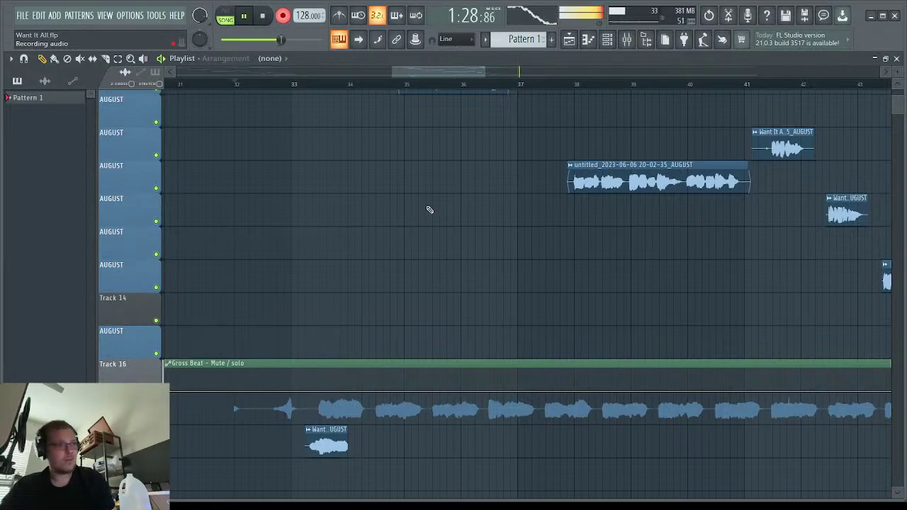
Finish a vocal take recorded from bar 32 to about bar 48 in row 17, and trim its start to just after bar 33.
key(space)
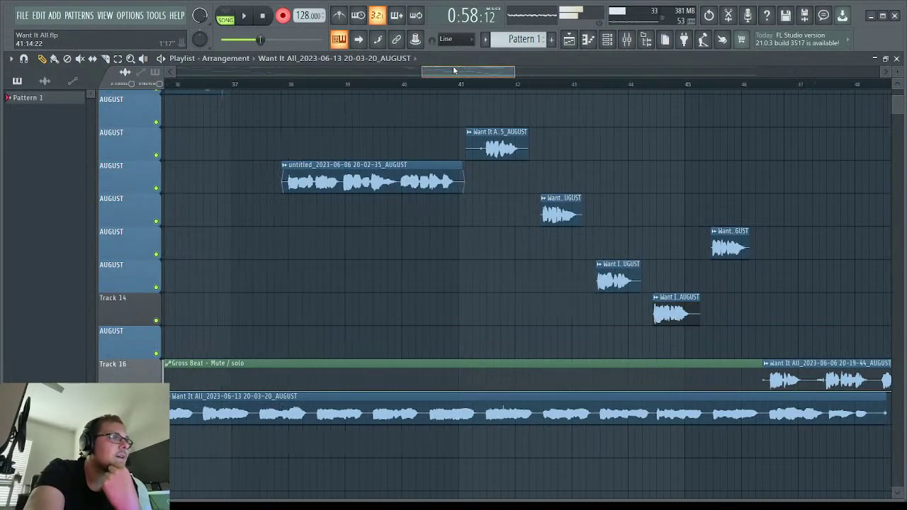
drag(453, 69, 423, 75)
scroll(355, 137, down, 4)
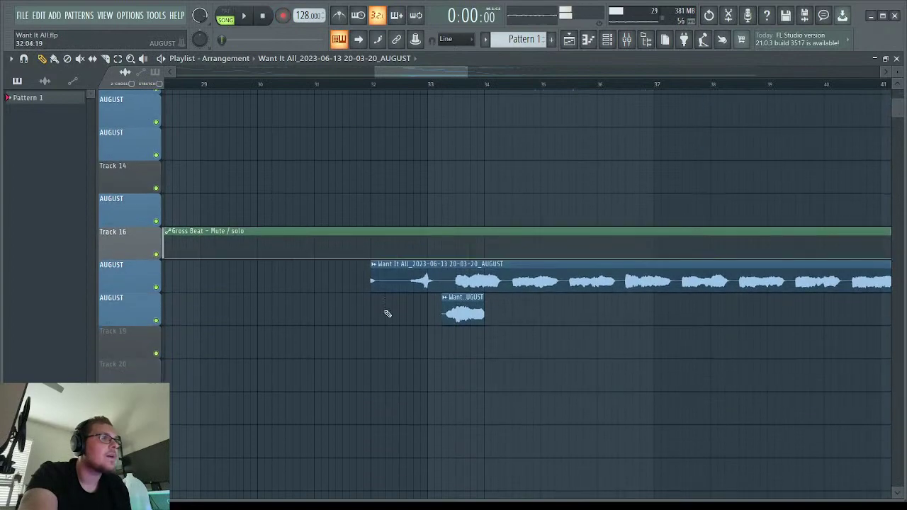
drag(374, 284, 422, 285)
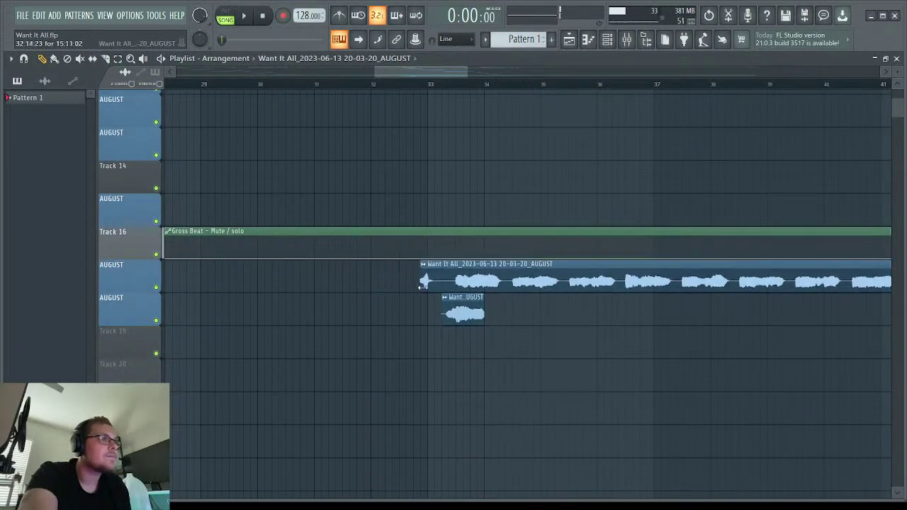
Solo the row 17 vocal track and assign its new take to mixer track 24.
right_click(158, 289)
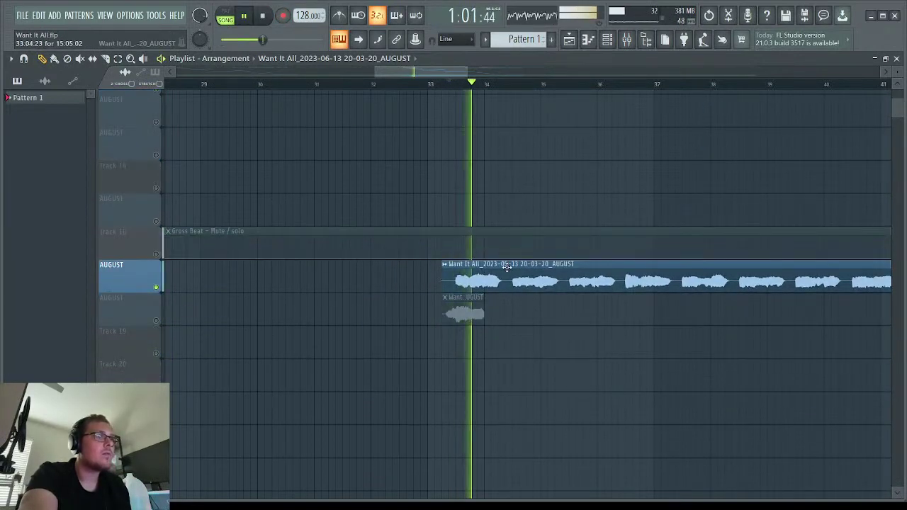
double_click(468, 276)
click(425, 228)
scroll(597, 160, down, 3)
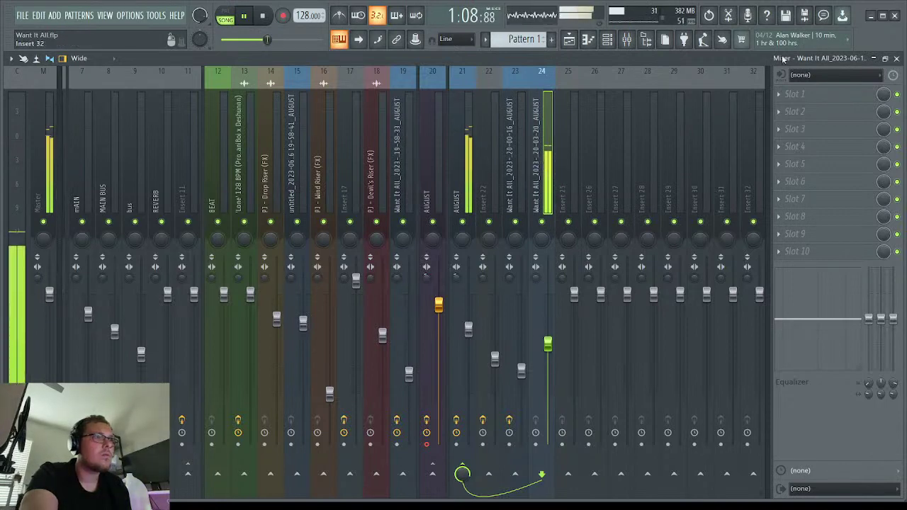
Copy the Fruity Limiter from mixer track 20 to track 24 and set its noise gate threshold to about -14.1 dB.
click(423, 170)
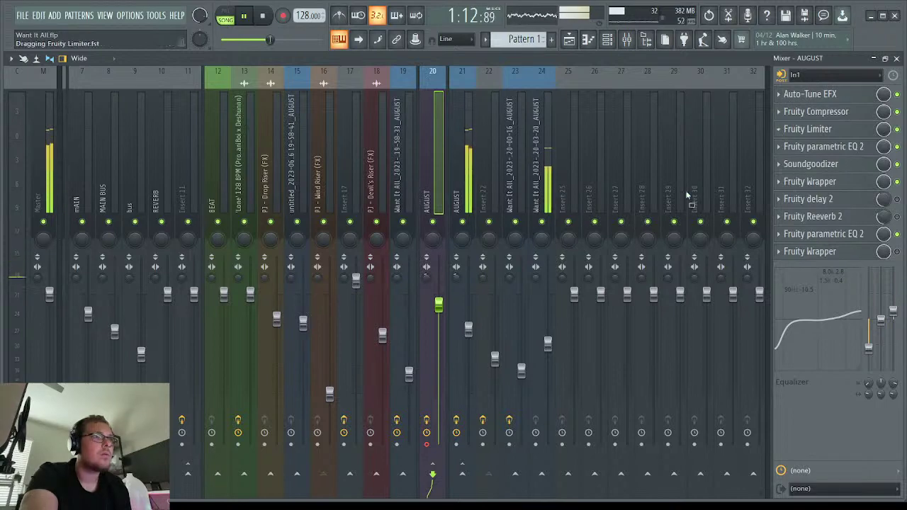
drag(542, 162, 544, 147)
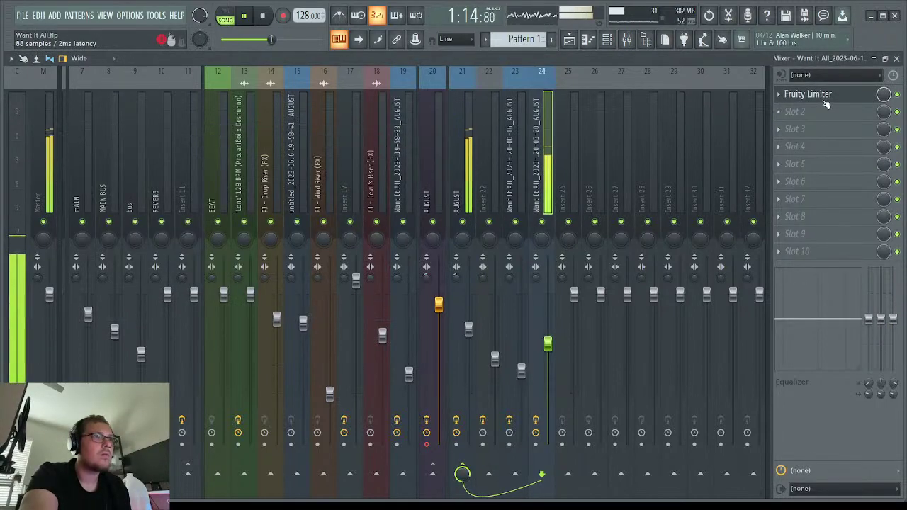
click(813, 94)
drag(403, 255, 404, 237)
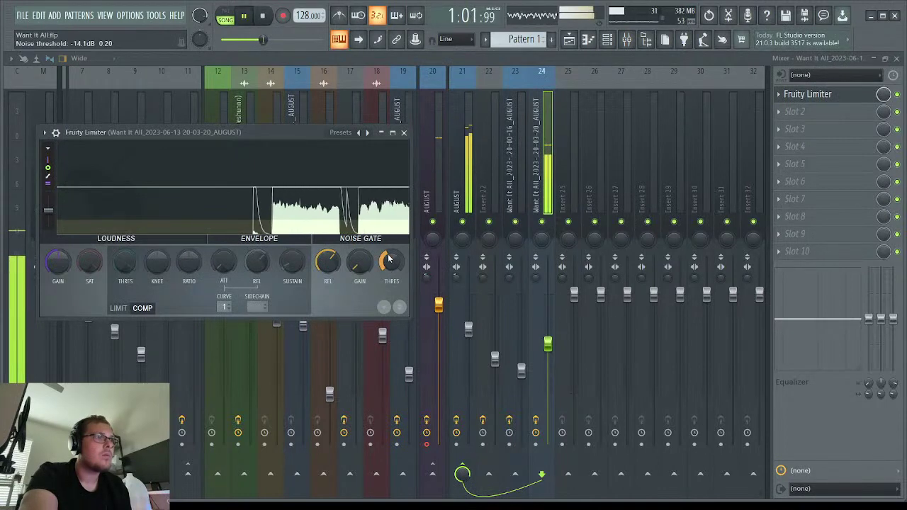
click(404, 133)
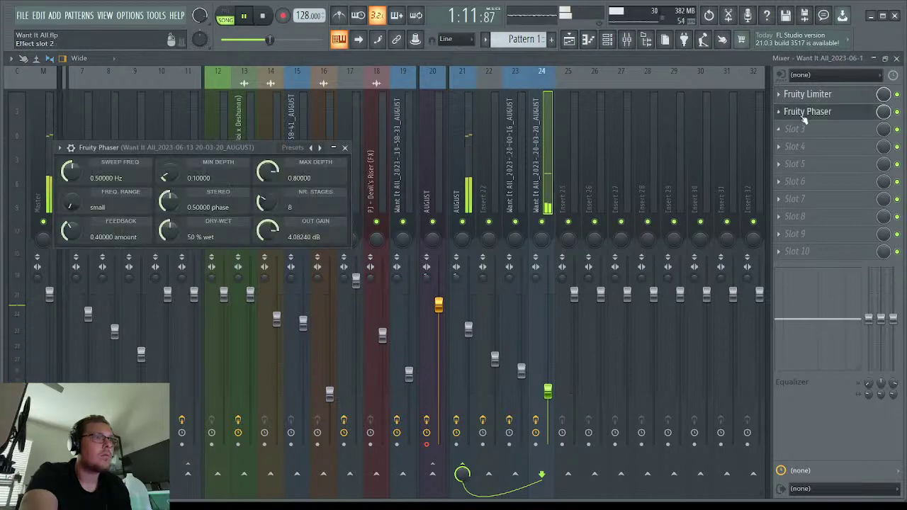
Add Fruity Phaser and Fruity Flangus to mixer track 24, lower its volume fader, and close the mixer.
click(807, 111)
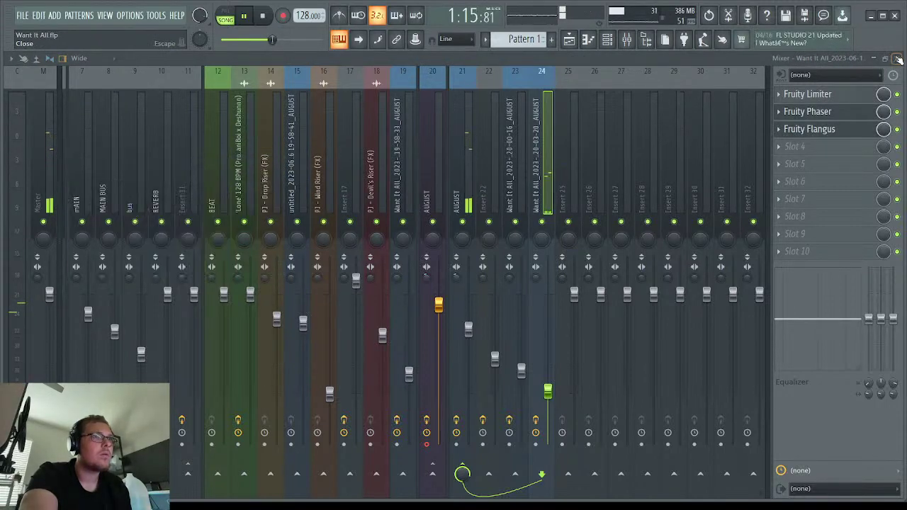
click(896, 59)
key(F12)
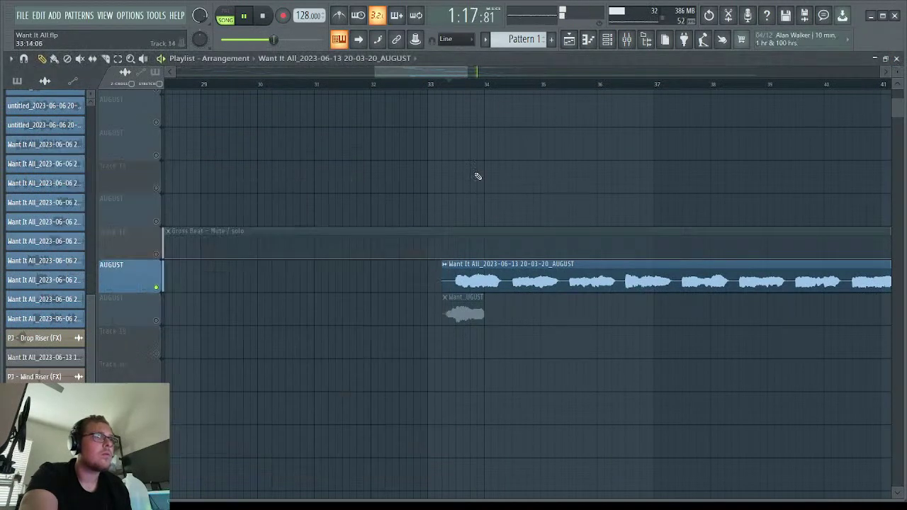
Copy the row 17 vocal take into Track 19 at the same position just after bar 33 and enable Track 19.
double_click(464, 273)
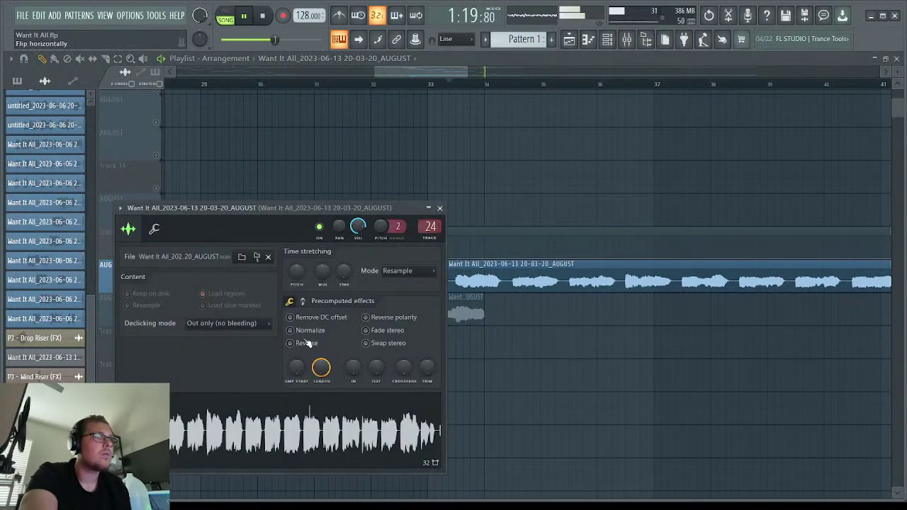
click(439, 208)
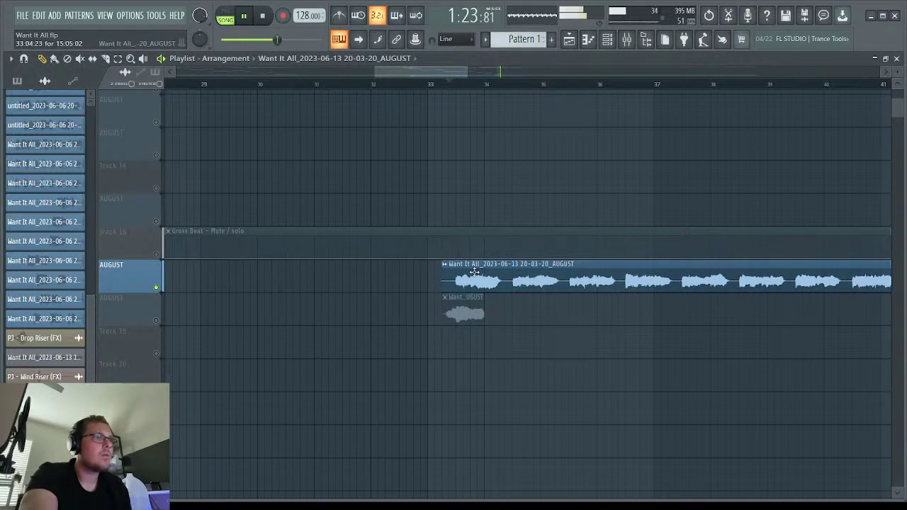
click(447, 342)
key(space)
click(156, 353)
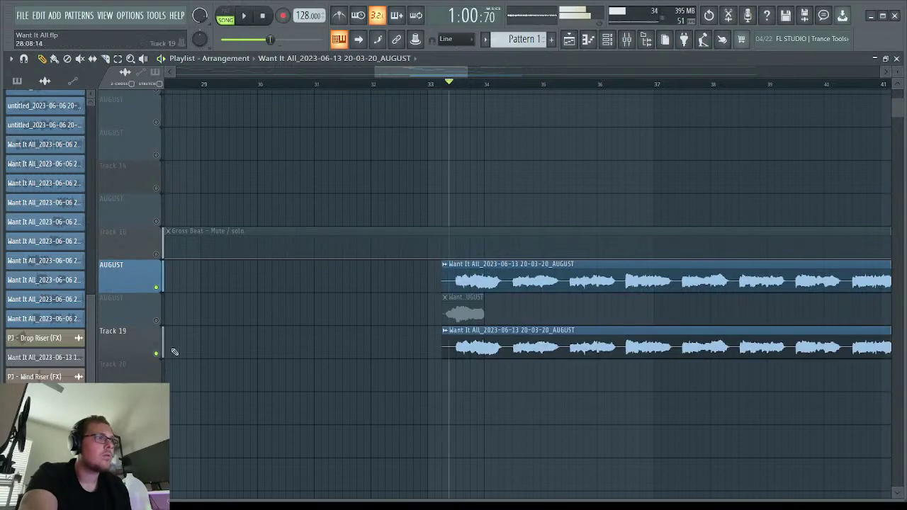
Make the Track 19 vocal copy a unique sample and raise its time-stretching pitch.
key(space)
key(space)
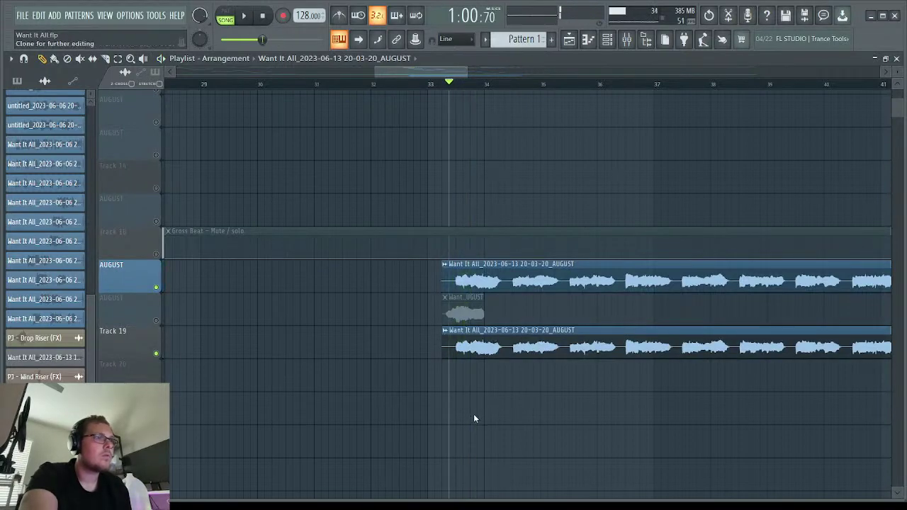
double_click(473, 345)
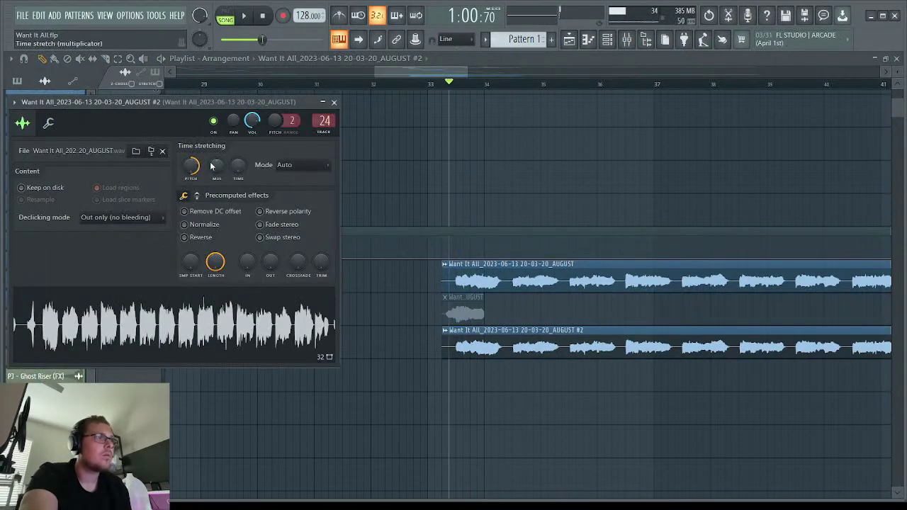
key(space)
click(334, 102)
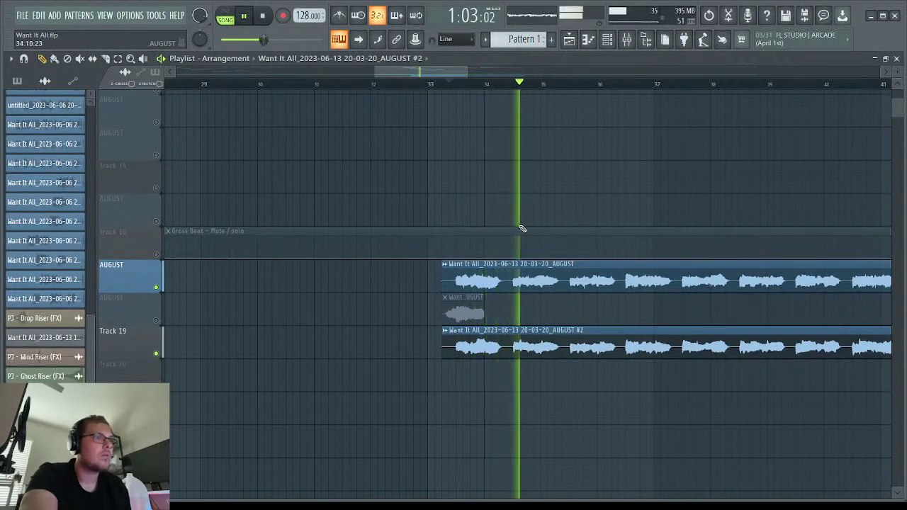
Shift the pitch of the Track 19 vocal copy down below its original pitch.
scroll(333, 156, up, 7)
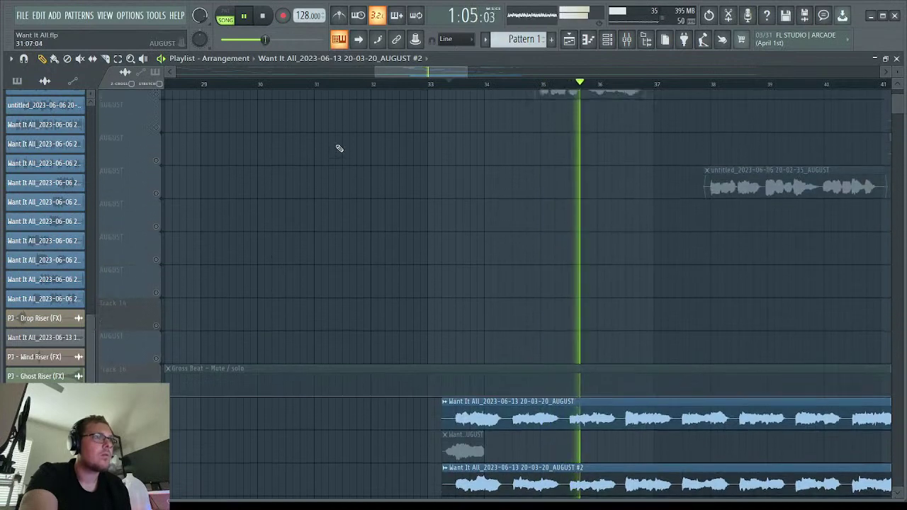
scroll(379, 167, down, 4)
scroll(382, 169, down, 3)
double_click(496, 347)
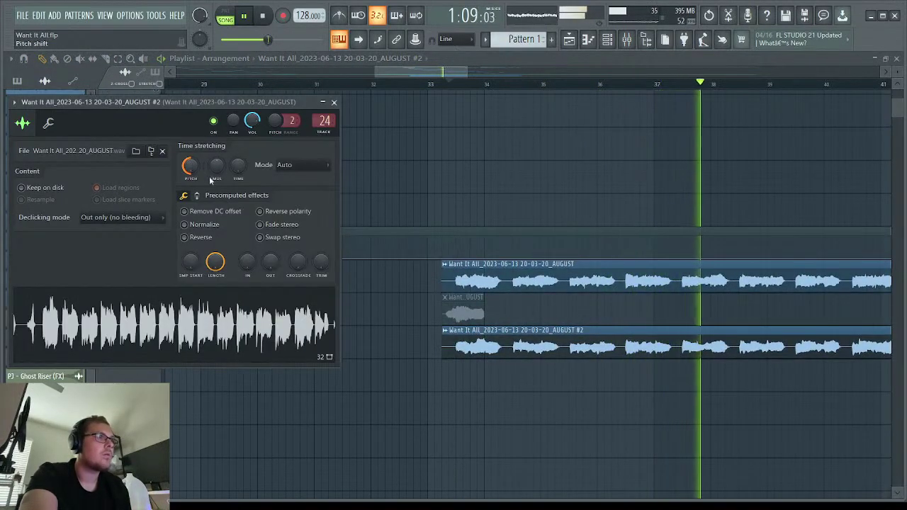
click(333, 102)
Replace Fruity Phaser on mixer track 24 with HalfTime in slot 4, using a low band split around 551 Hz, and lower the track's volume.
click(607, 40)
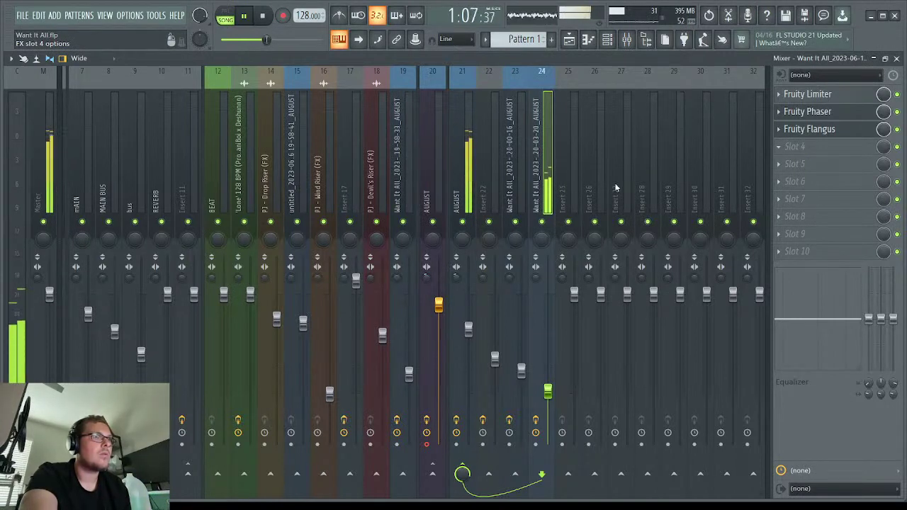
click(376, 178)
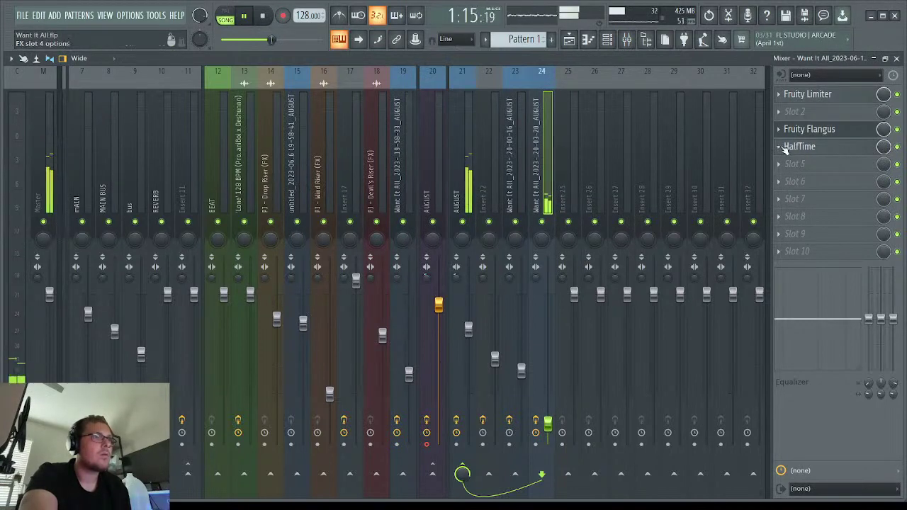
click(799, 146)
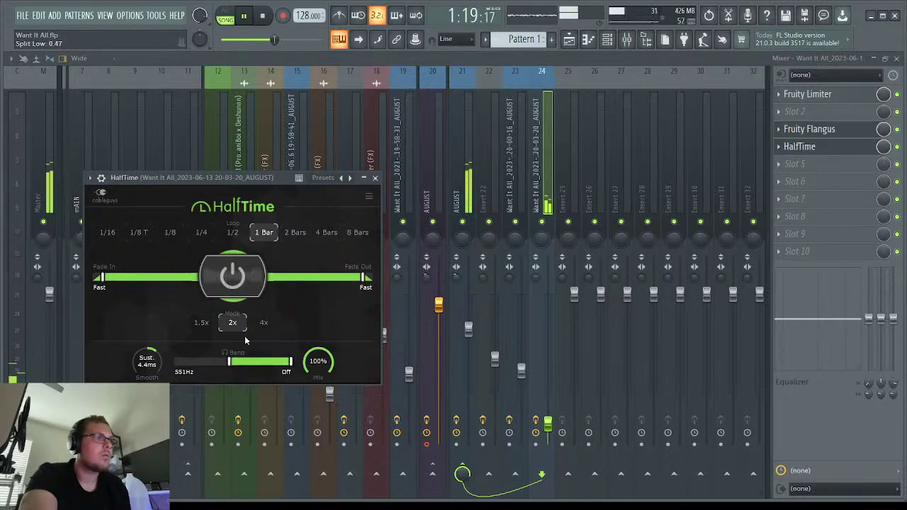
click(375, 178)
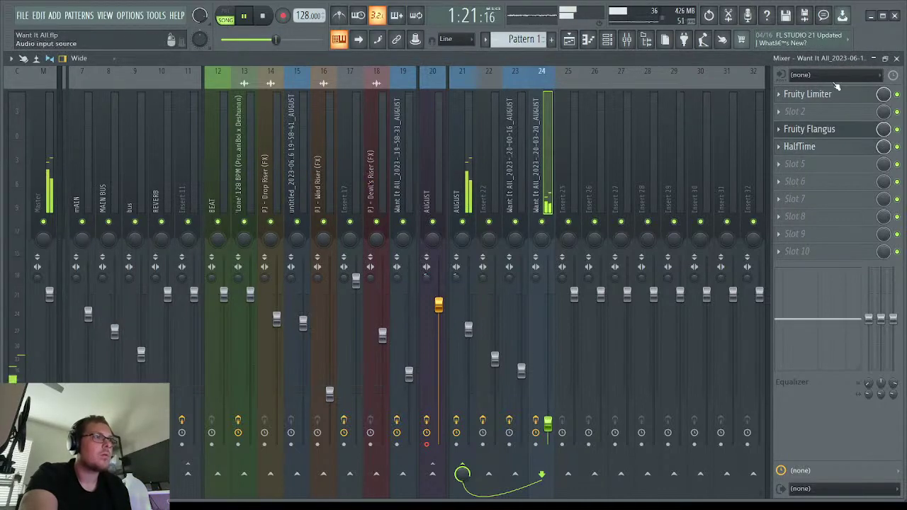
click(896, 58)
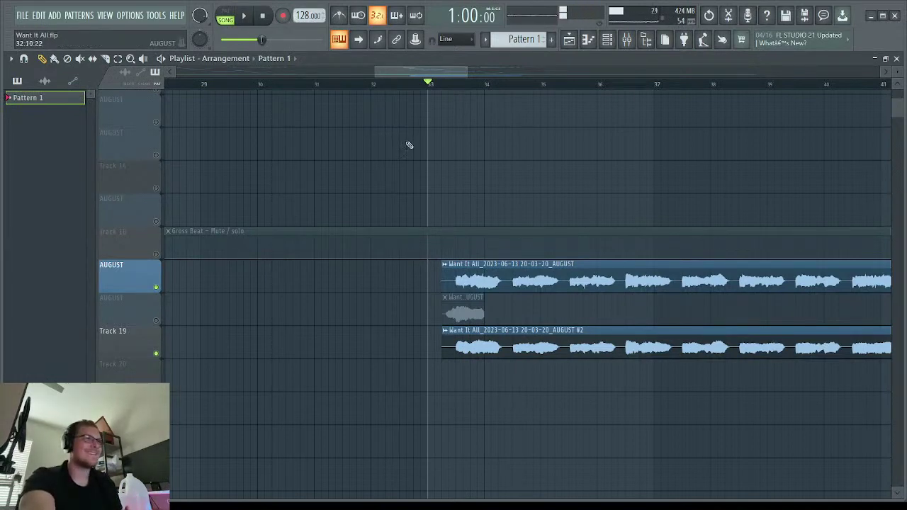
Play the selected range from bar 33 to about bar 42, and remove HalfTime from mixer track 24.
drag(429, 85, 862, 128)
key(space)
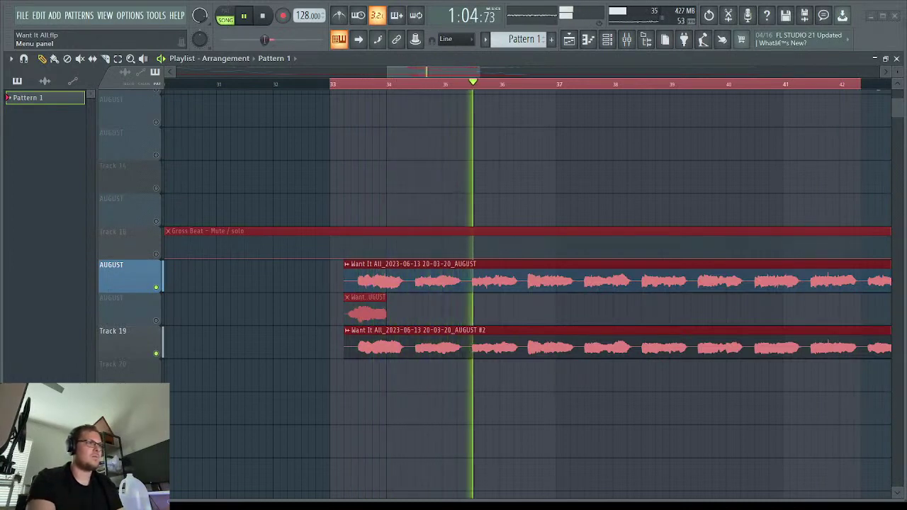
key(space)
key(space)
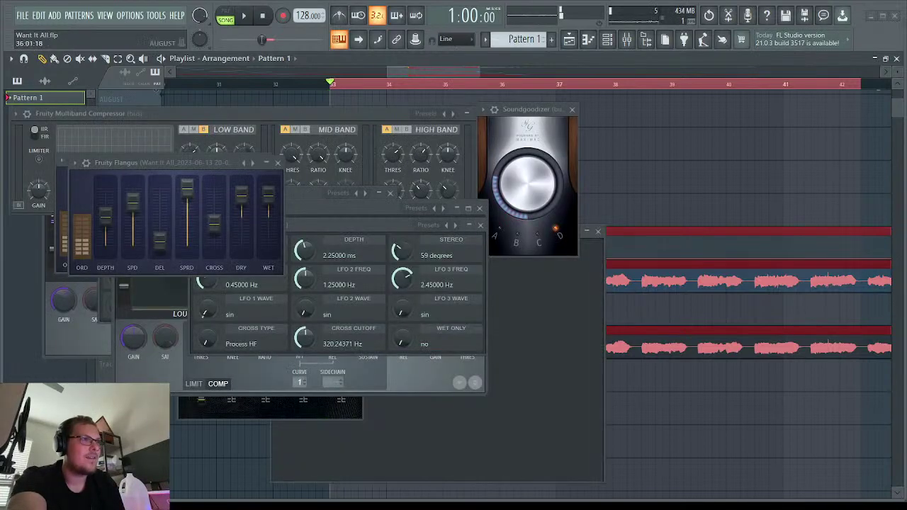
click(625, 41)
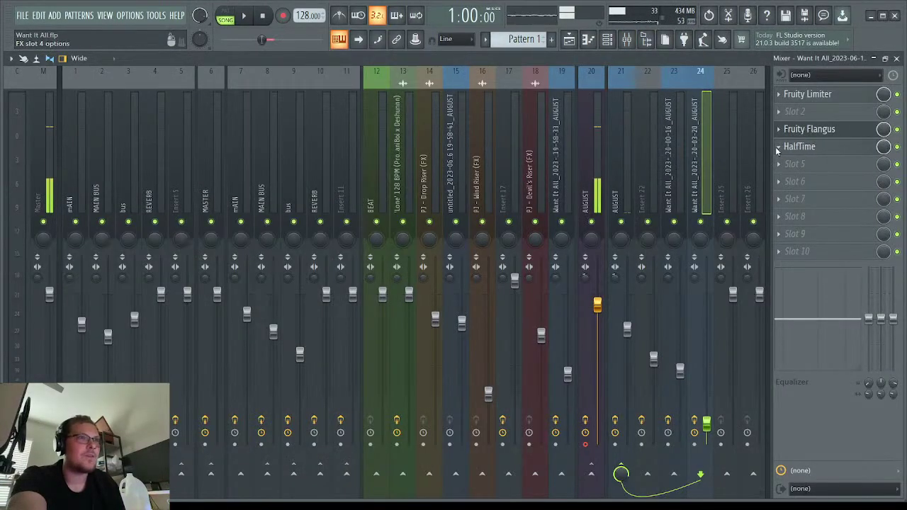
click(896, 59)
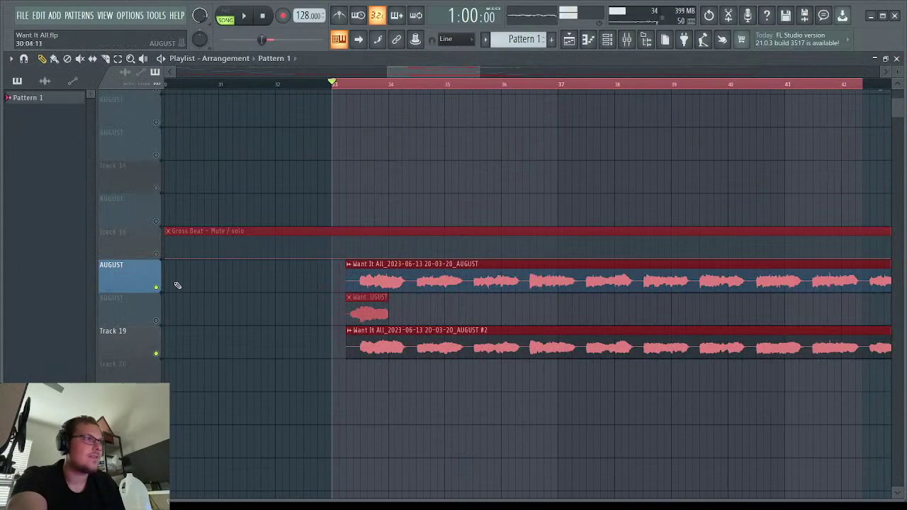
Clear the time selection and re-enable all playlist tracks so the vocals play with the full arrangement.
key(space)
scroll(320, 178, up, 3)
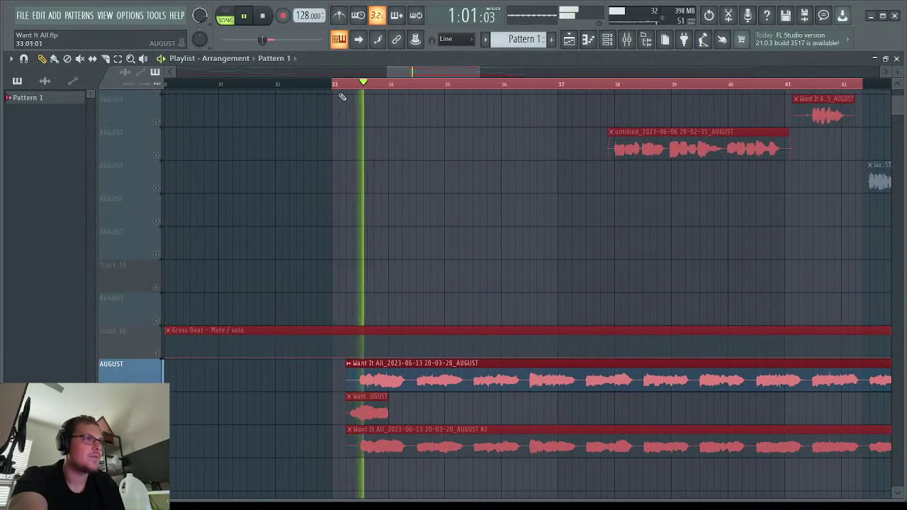
scroll(213, 127, up, 8)
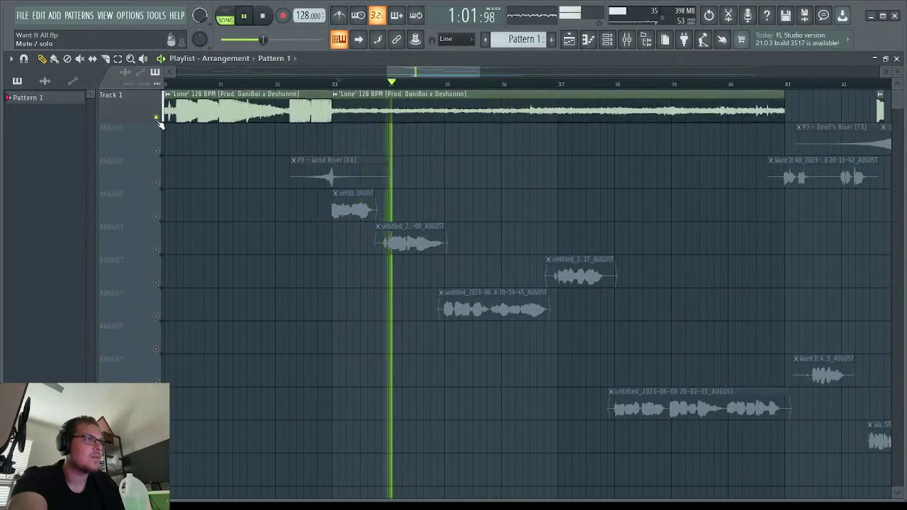
right_click(156, 118)
Raise the volume of mixer track 24 to about 66% and add Fruity Reeverb 2 in slot 4.
scroll(390, 248, down, 10)
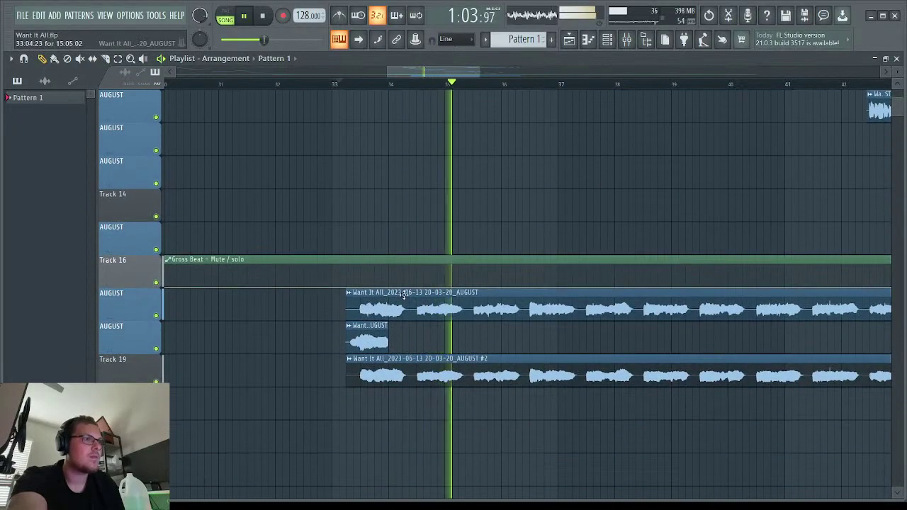
double_click(404, 293)
click(429, 209)
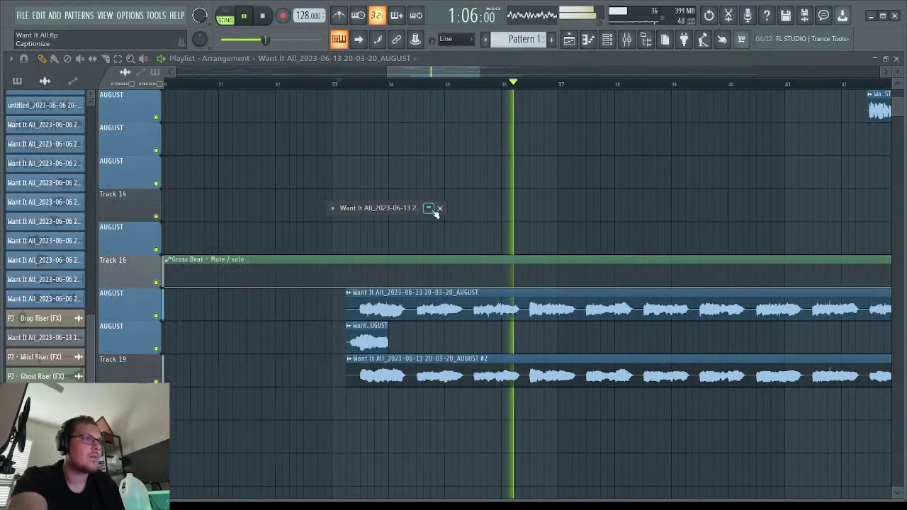
key(F9)
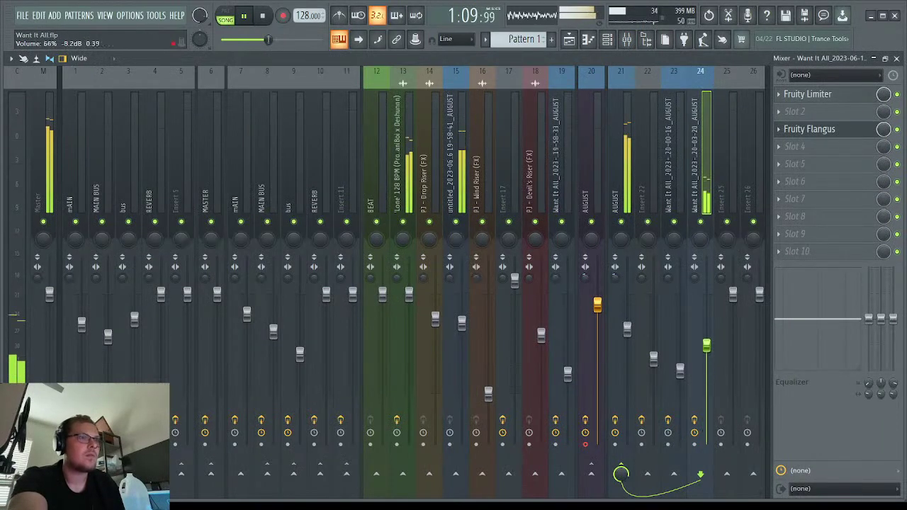
drag(706, 345, 707, 319)
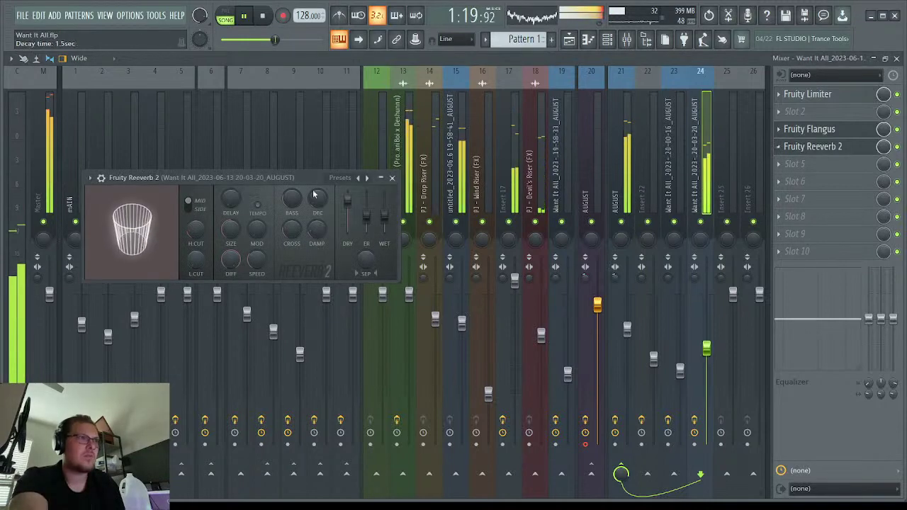
click(393, 178)
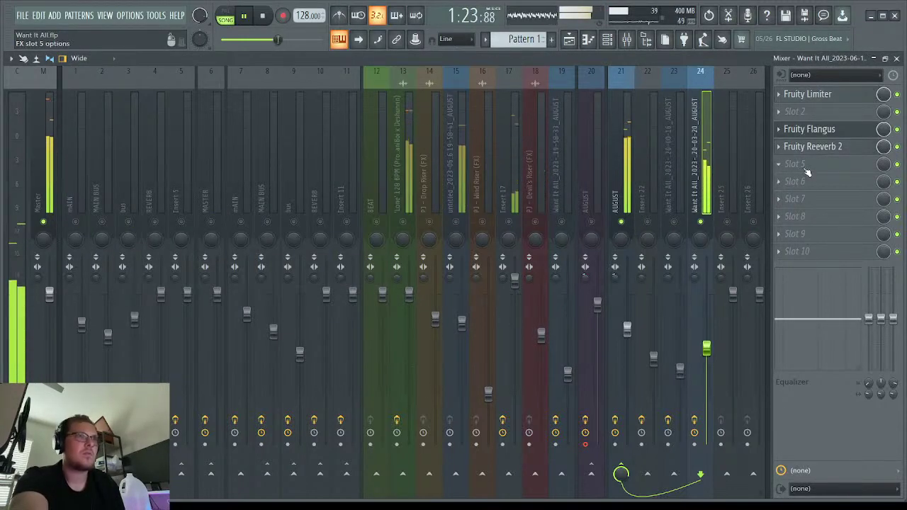
With mixer track 24 soloed, add a second Fruity Flangus in slot 5 and lower the track's volume fader.
drag(710, 318, 710, 330)
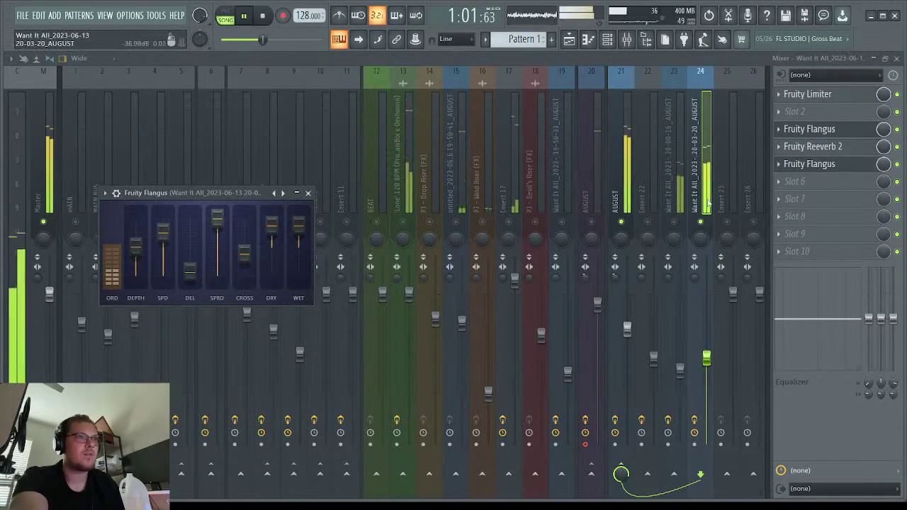
key(Escape)
drag(714, 374, 714, 395)
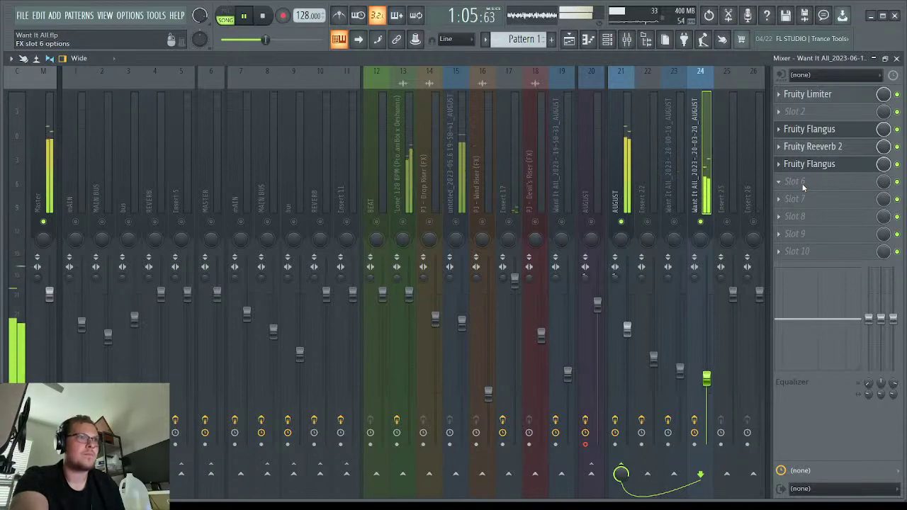
key(F9)
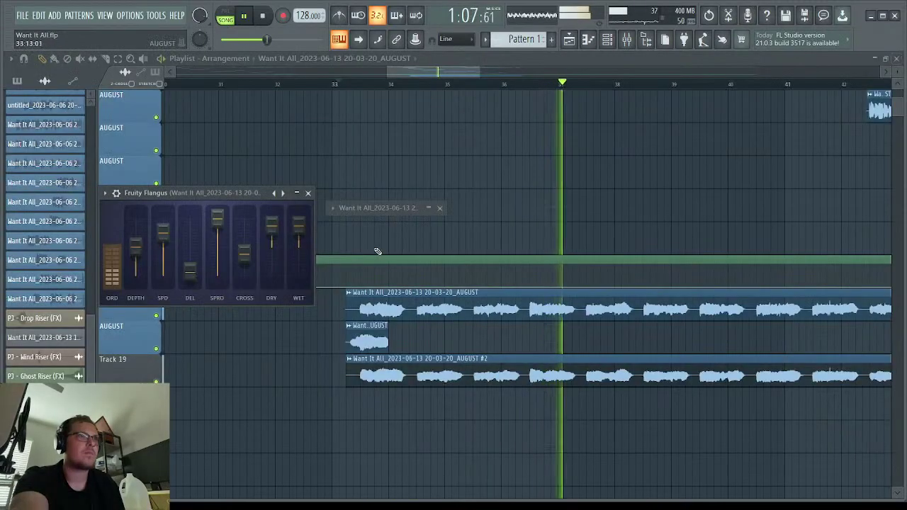
click(338, 95)
key(F9)
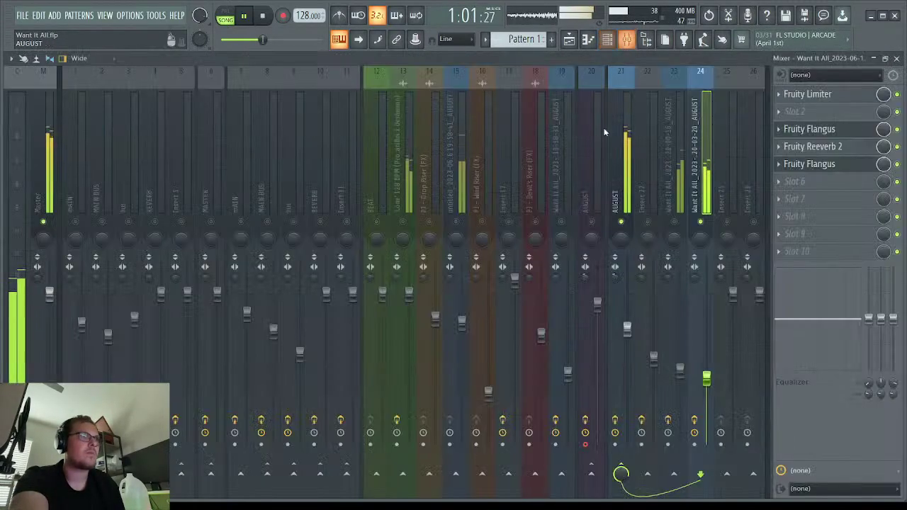
click(896, 58)
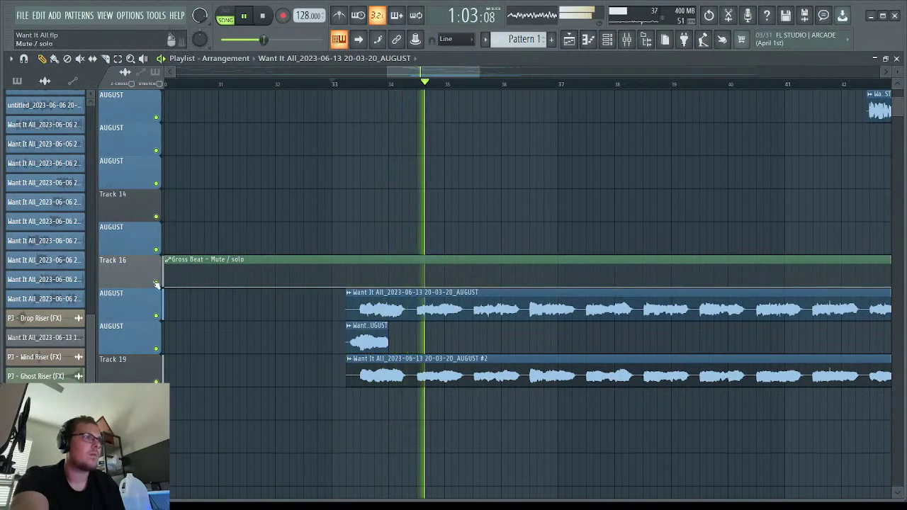
Slice the row 17 and Track 19 vocals just after bar 34 and delete the first phrase from both rows.
drag(412, 311, 421, 385)
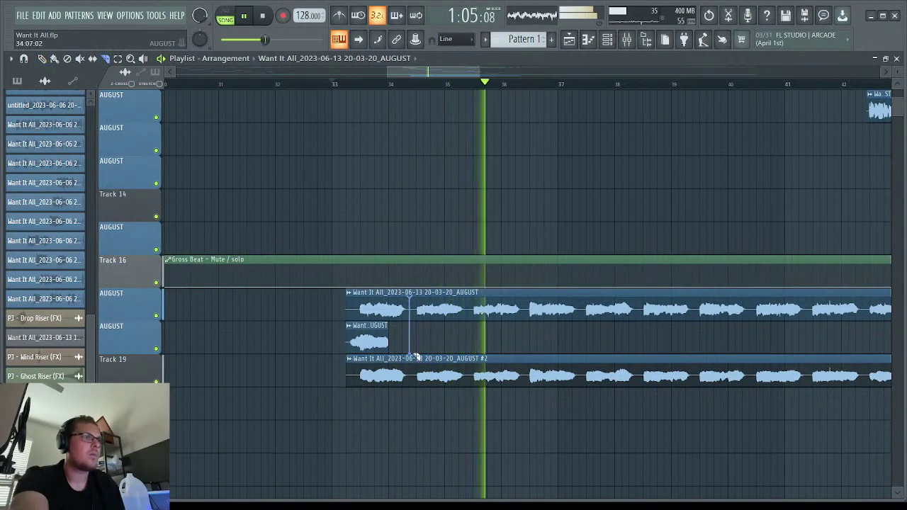
key(space)
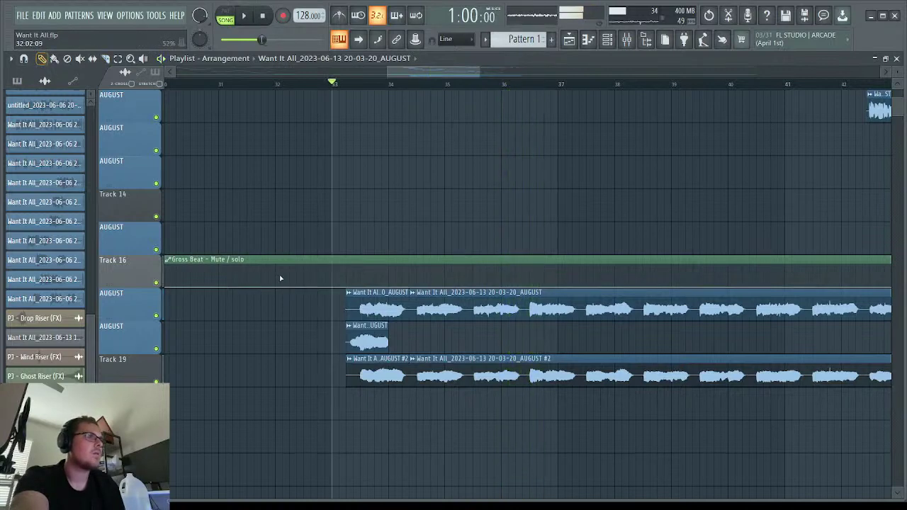
right_click(378, 308)
right_click(368, 371)
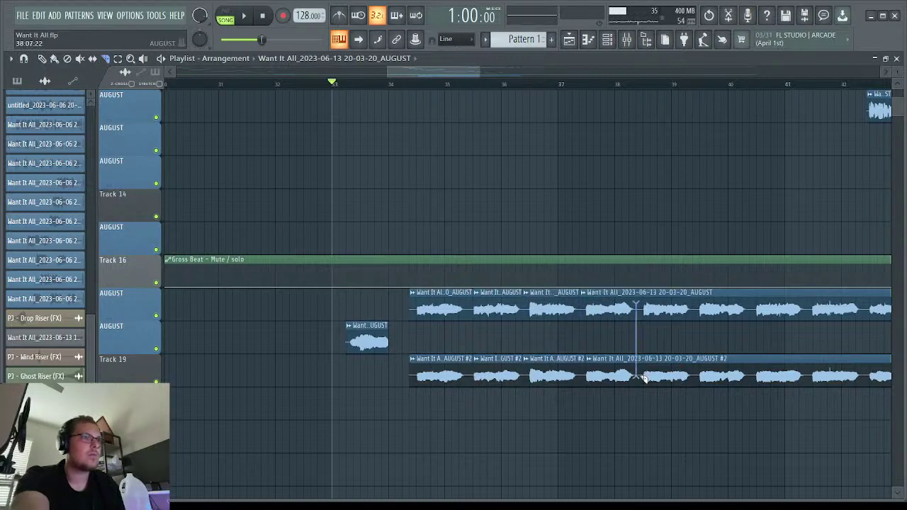
Slice both vocal rows between phrases up to about bar 40 and delete every other phrase.
right_click(478, 319)
right_click(504, 375)
right_click(609, 376)
right_click(717, 312)
right_click(719, 376)
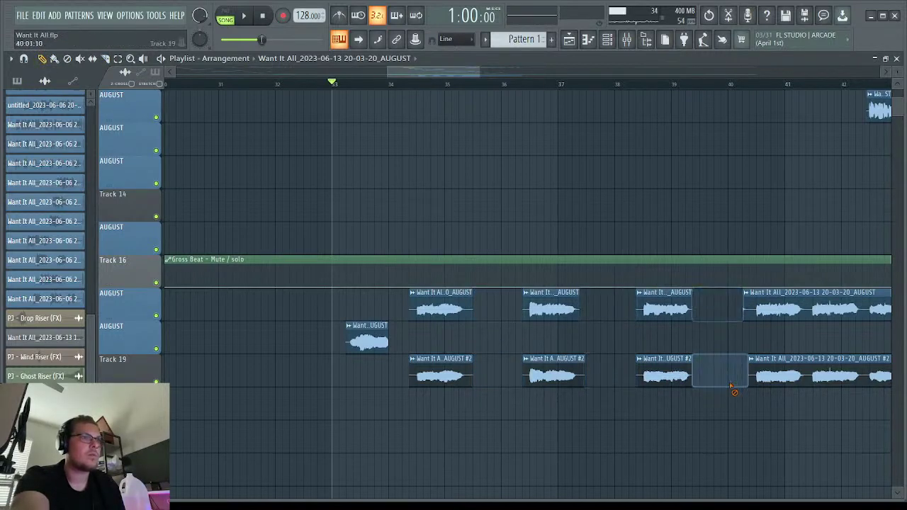
Play back the chopped background vocals from bar 33 and check the remaining phrases beyond bar 41.
key(space)
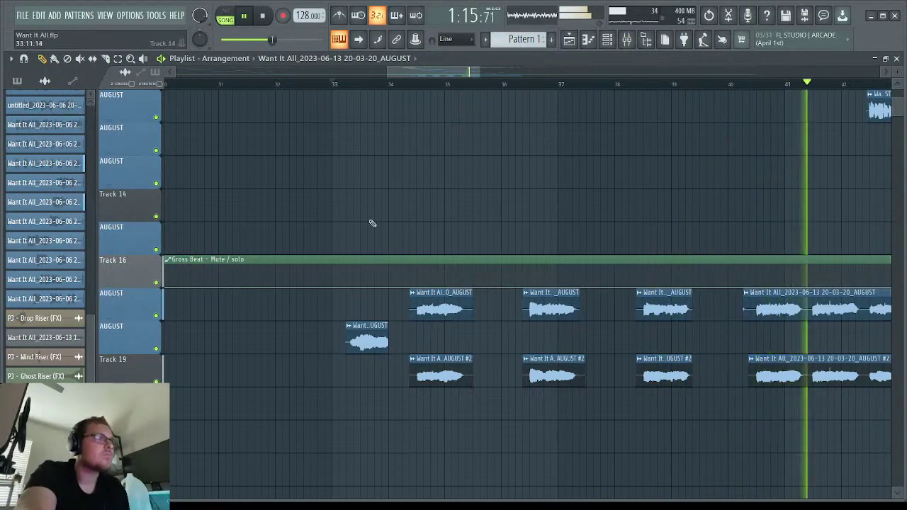
click(494, 68)
drag(494, 69, 464, 68)
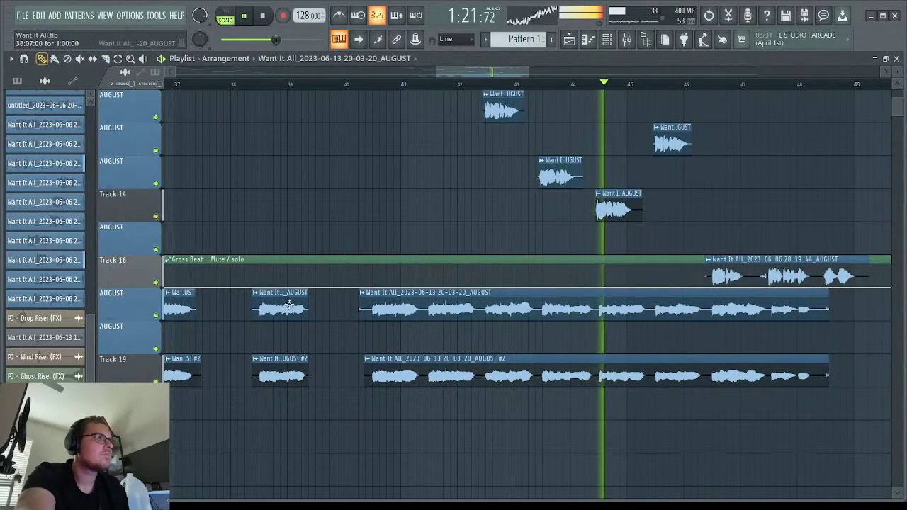
Delete the long vocal clips after bar 40 from row 17 and Track 19, and move the bar 46 vocal from Track 16 down to row 17.
right_click(479, 311)
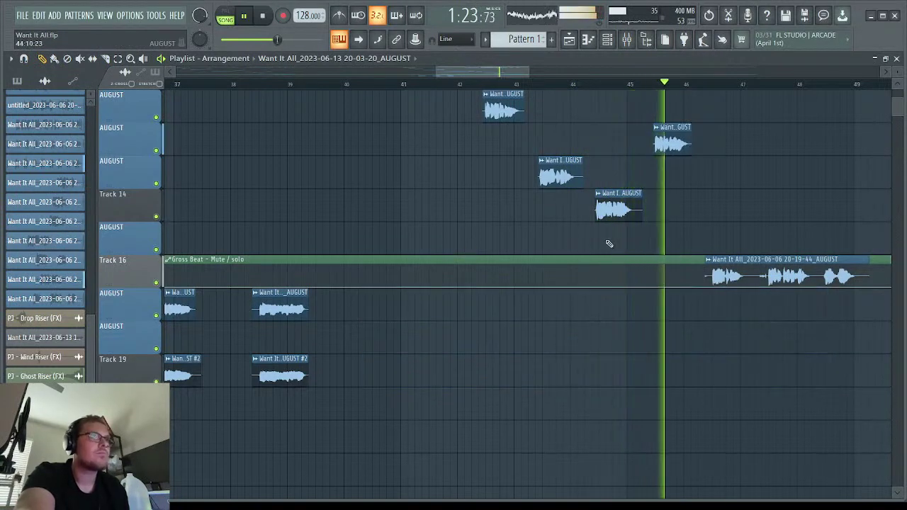
drag(748, 269, 748, 303)
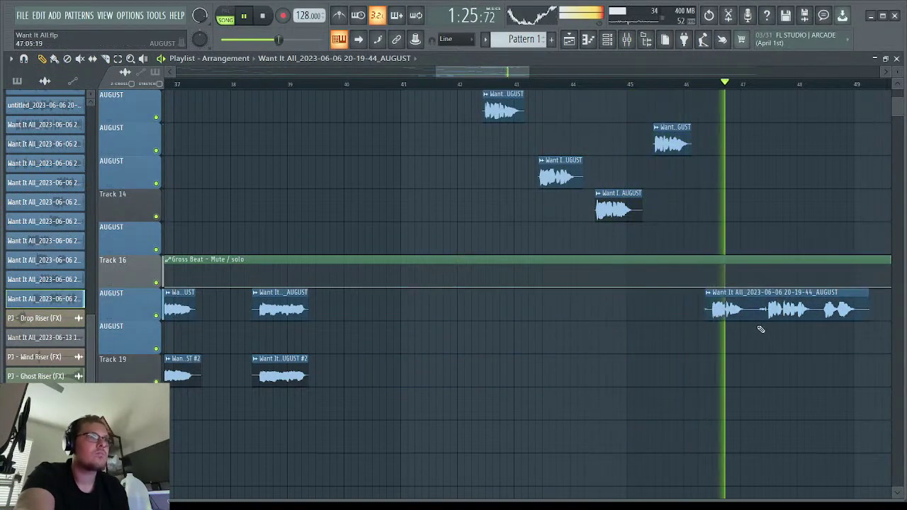
scroll(404, 192, up, 5)
key(space)
scroll(416, 202, up, 5)
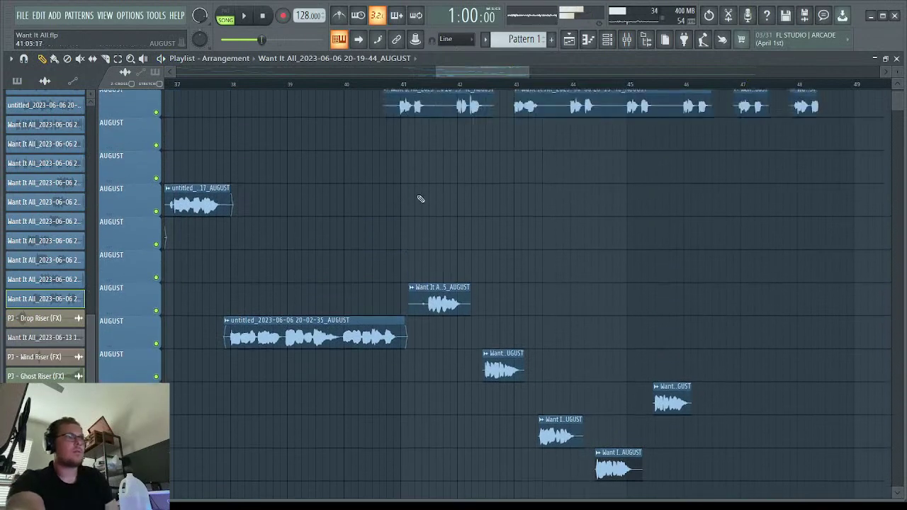
Unmute mixer track 20 and record a new vocal take into the playlist from bar 39.
click(290, 86)
key(space)
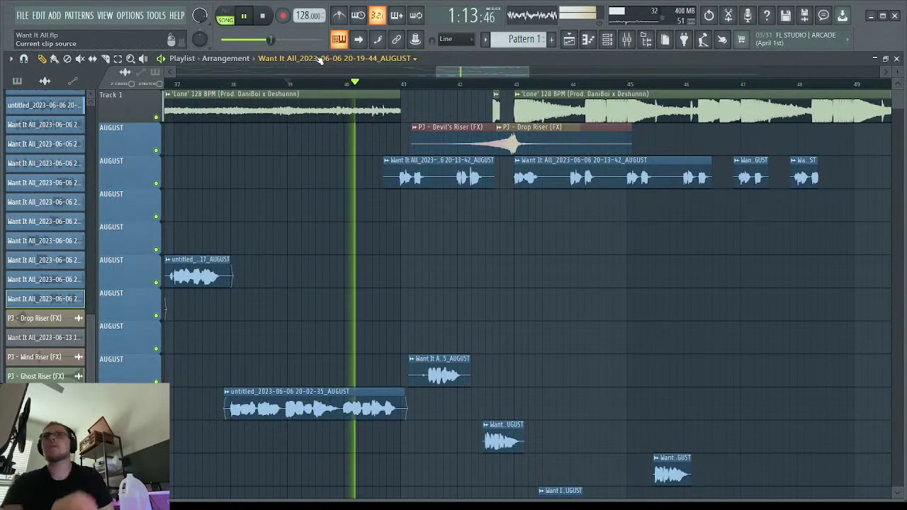
key(space)
click(626, 41)
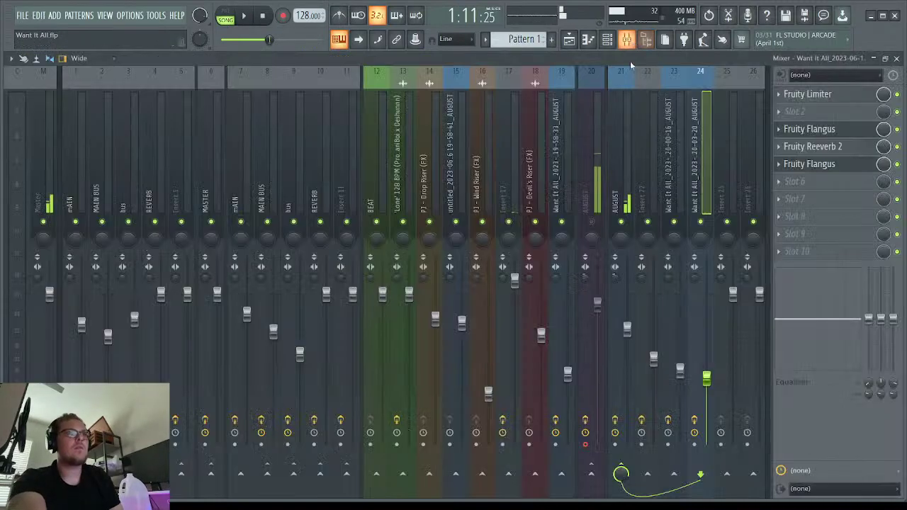
click(591, 222)
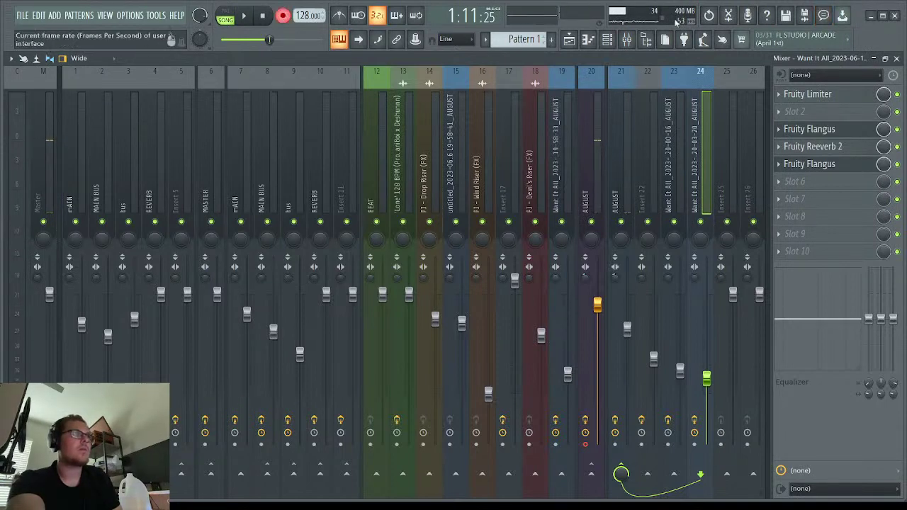
click(896, 59)
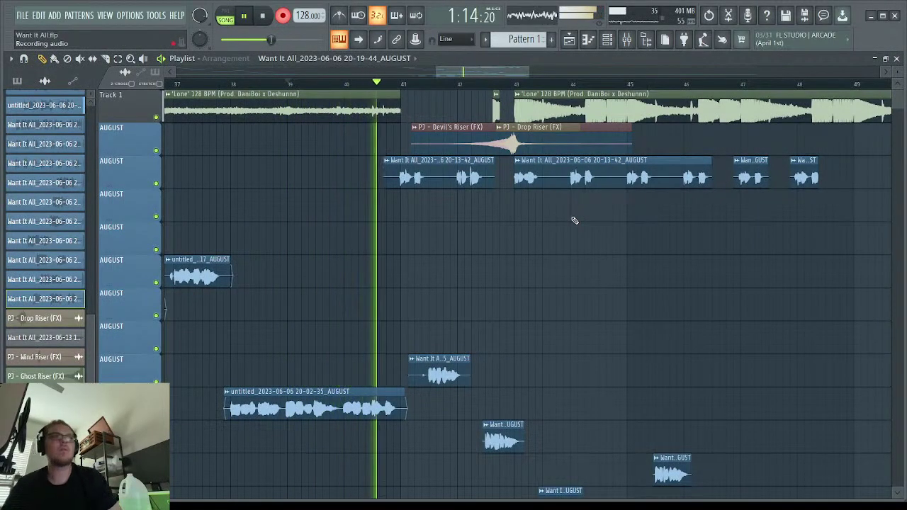
key(space)
Trim the silence and noise off both ends of the newly recorded vocal clip and align its start with bar 40.
scroll(572, 222, down, 8)
scroll(336, 343, down, 5)
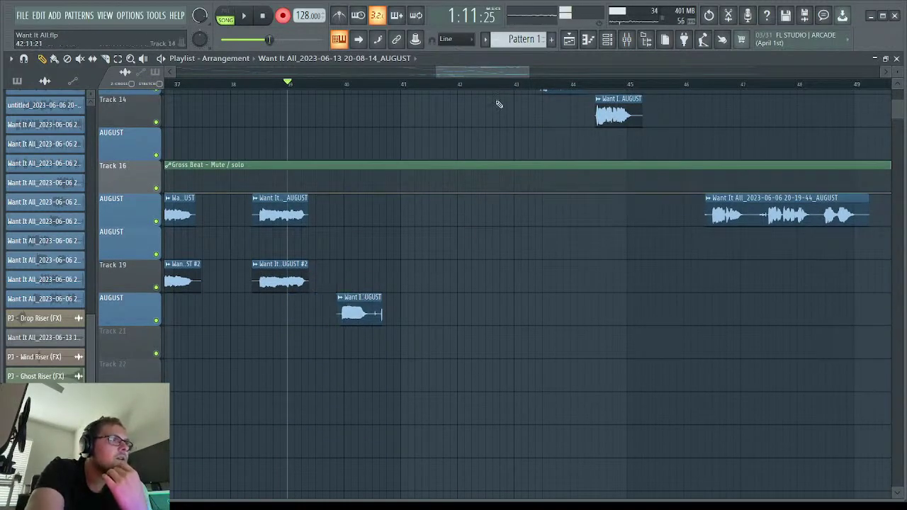
drag(522, 72, 457, 73)
drag(389, 307, 400, 314)
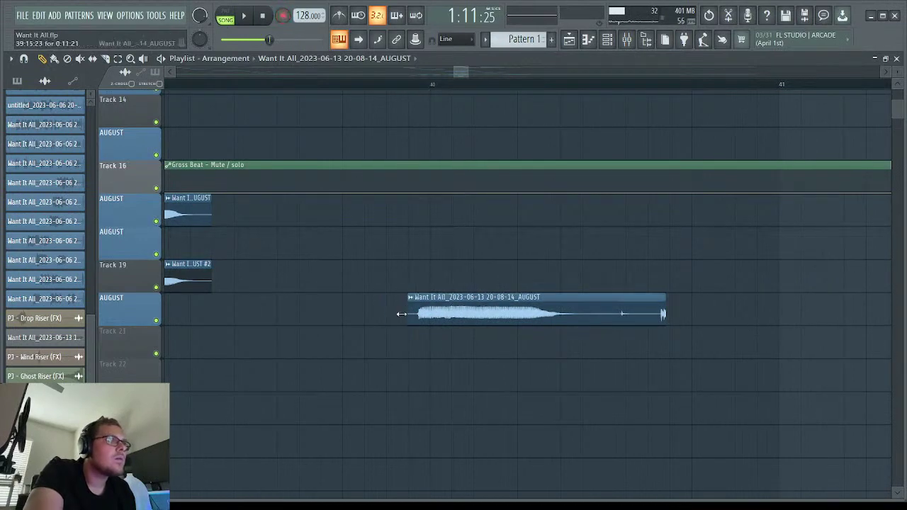
drag(658, 310, 586, 324)
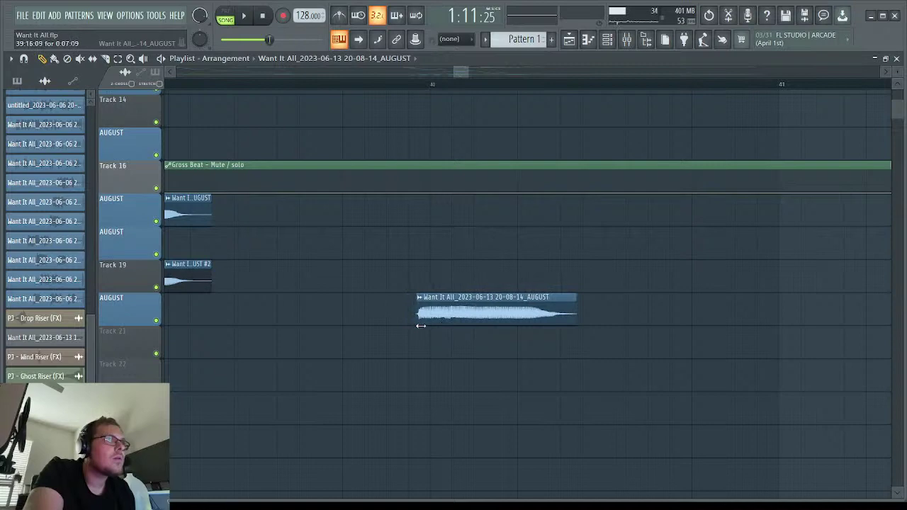
drag(420, 325, 421, 325)
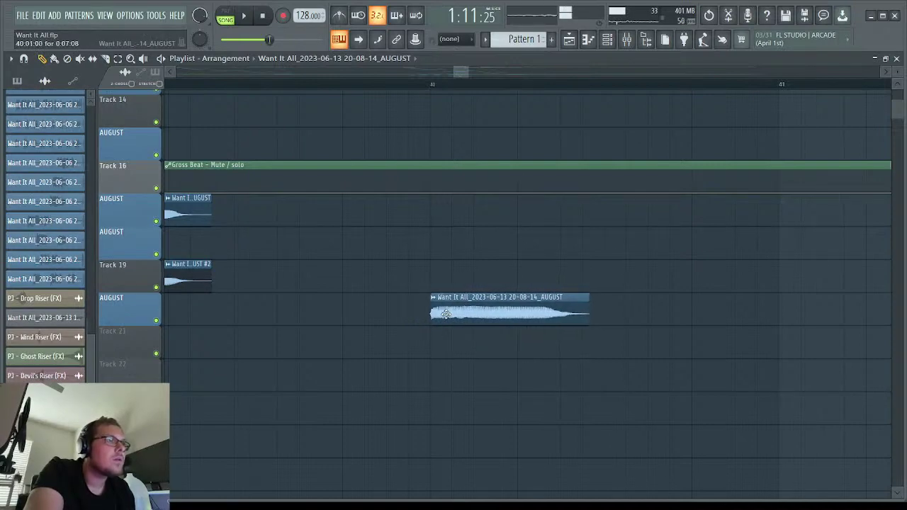
Duplicate the bar 40 vocal onto Track 21, make the copy unique, and change its time-stretching mode and pitch.
click(432, 342)
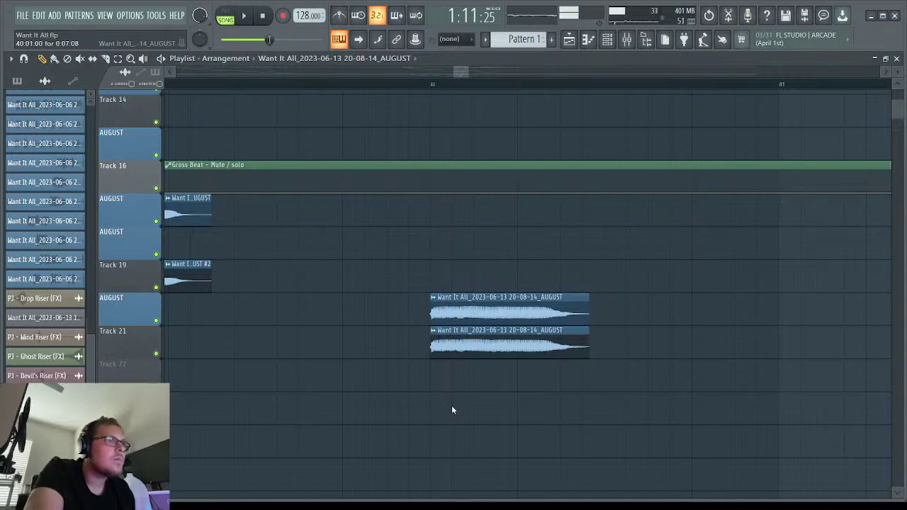
double_click(448, 354)
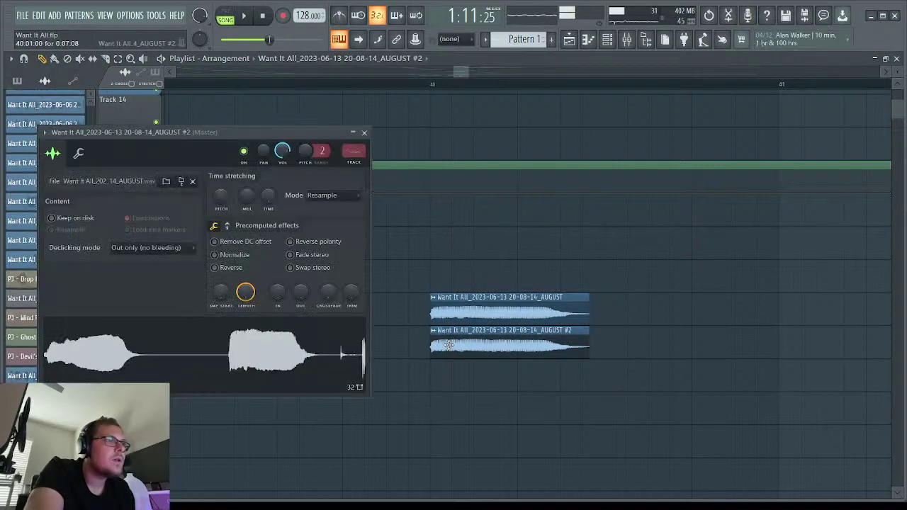
click(322, 195)
click(288, 182)
click(365, 134)
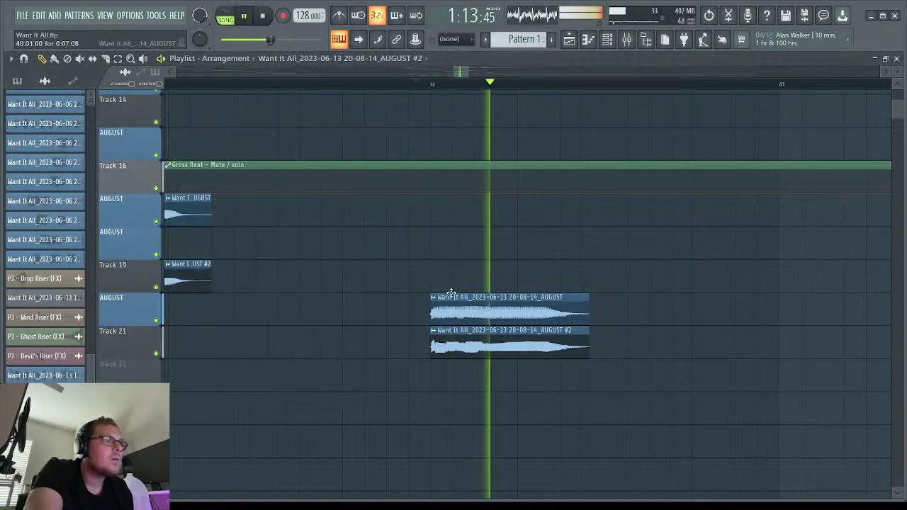
Solo row 20 and Track 21 and play back the two layered vocals from just before bar 40.
ctrl+click(155, 320)
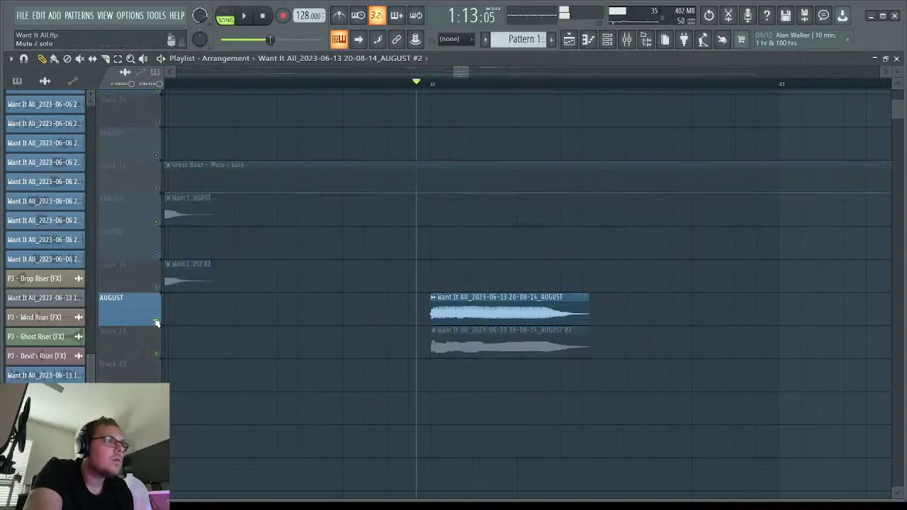
click(155, 353)
key(space)
click(448, 312)
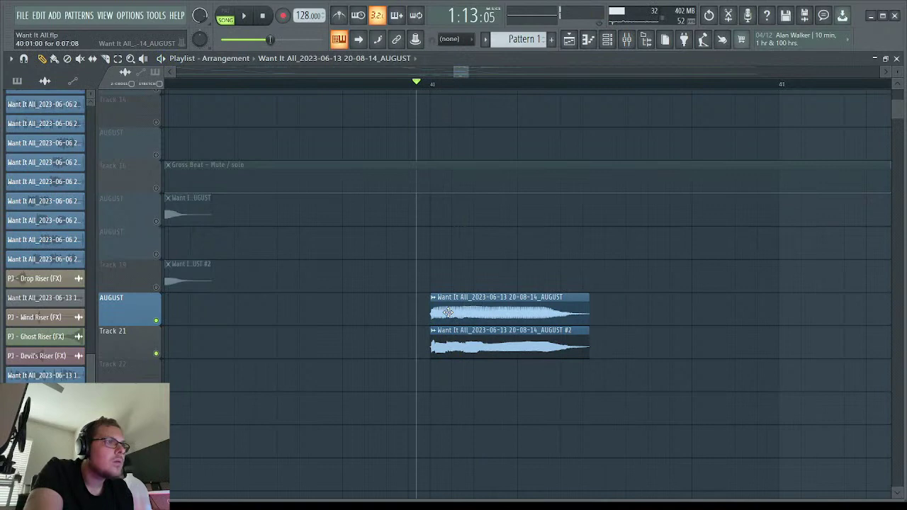
key(space)
key(space)
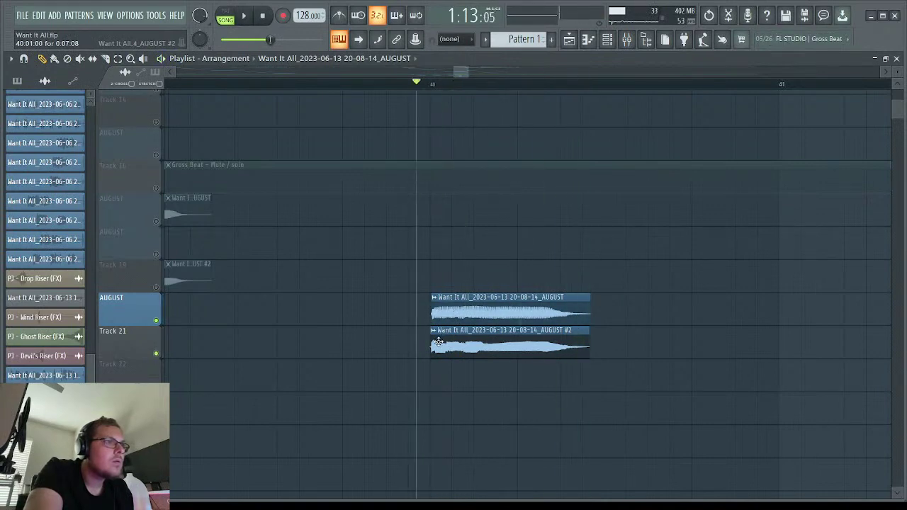
Replace the pitched copy on Track 21 with a fresh duplicate of the row 20 vocal and play both.
right_click(439, 338)
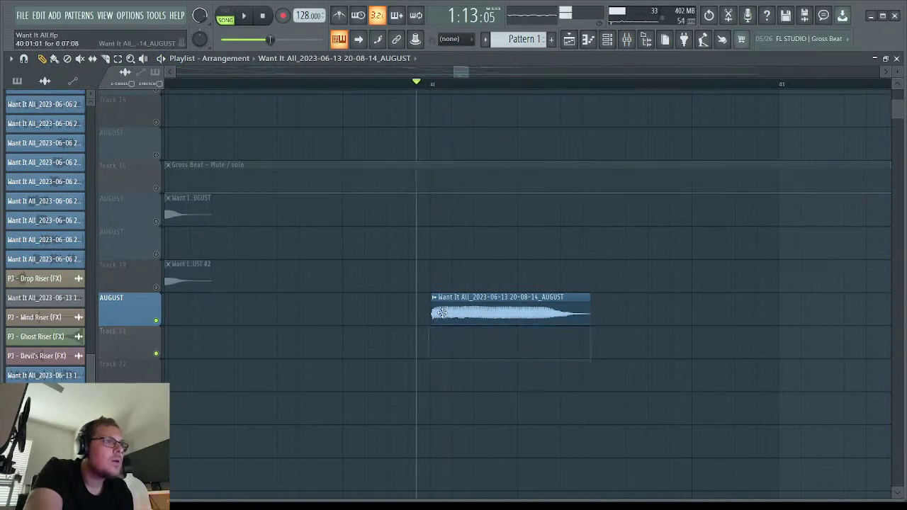
click(434, 342)
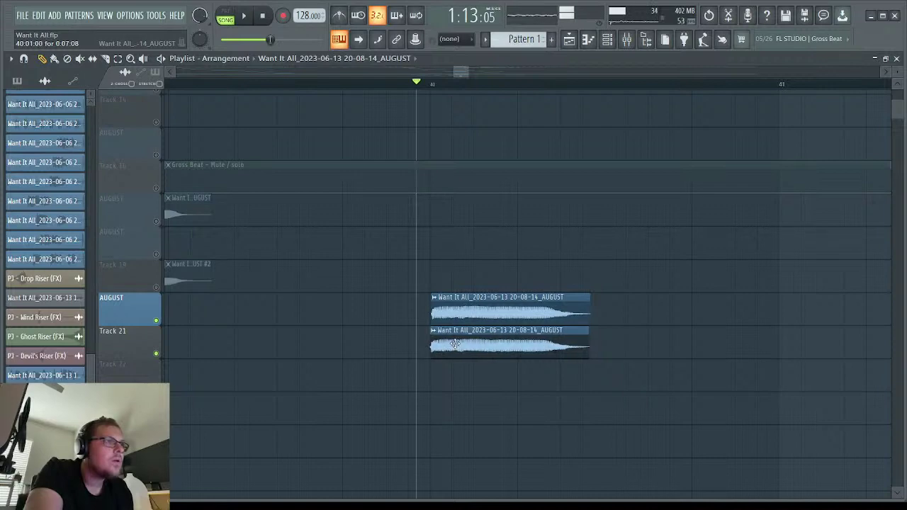
key(space)
key(space)
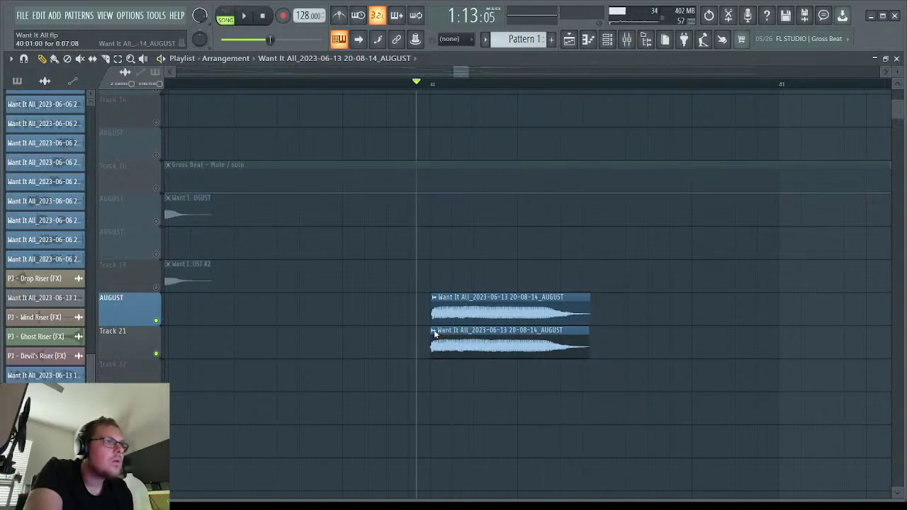
Set the duplicated vocal's time-stretching mode to Auto and raise its pitch.
double_click(443, 332)
click(441, 331)
double_click(439, 331)
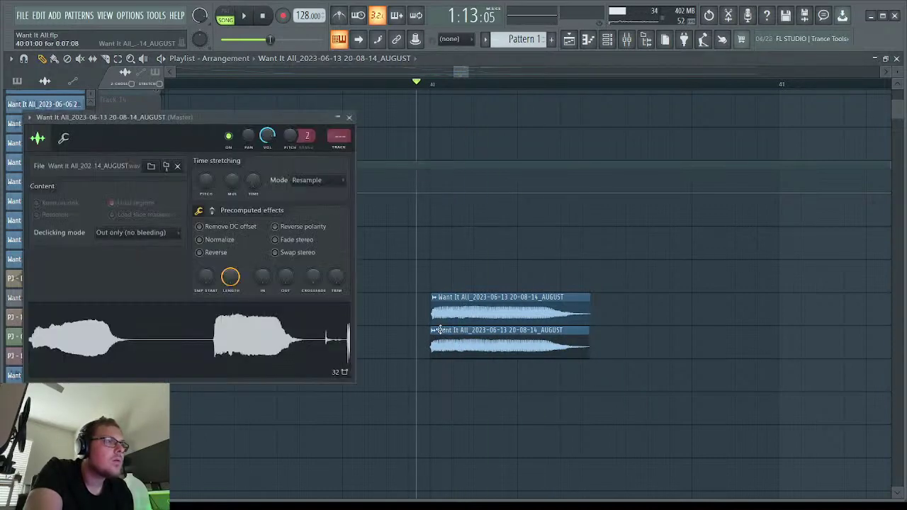
drag(210, 187, 207, 180)
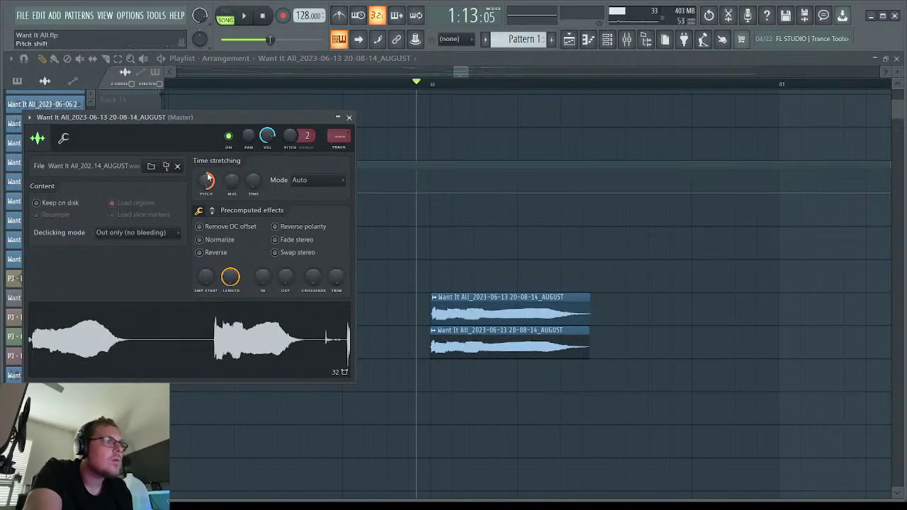
click(349, 117)
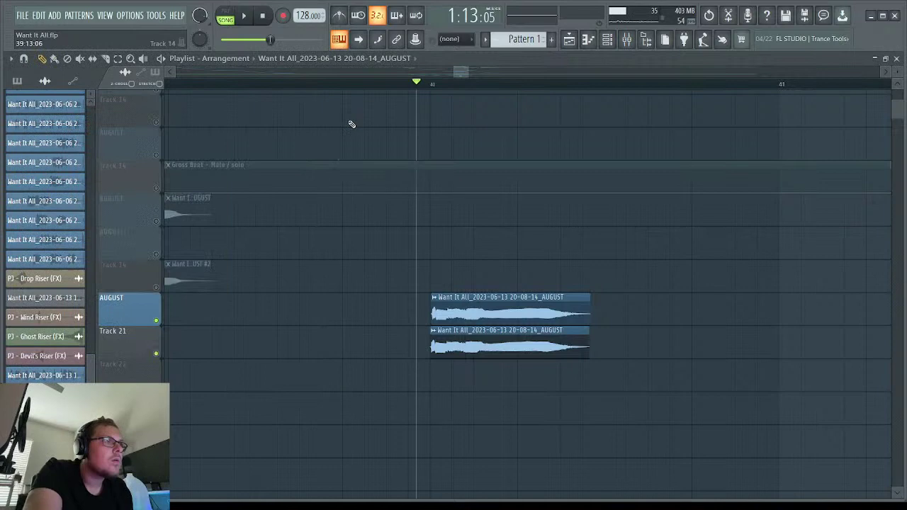
Extend the starts of both vocal clips to before bar 40 and trim their ends slightly.
double_click(452, 306)
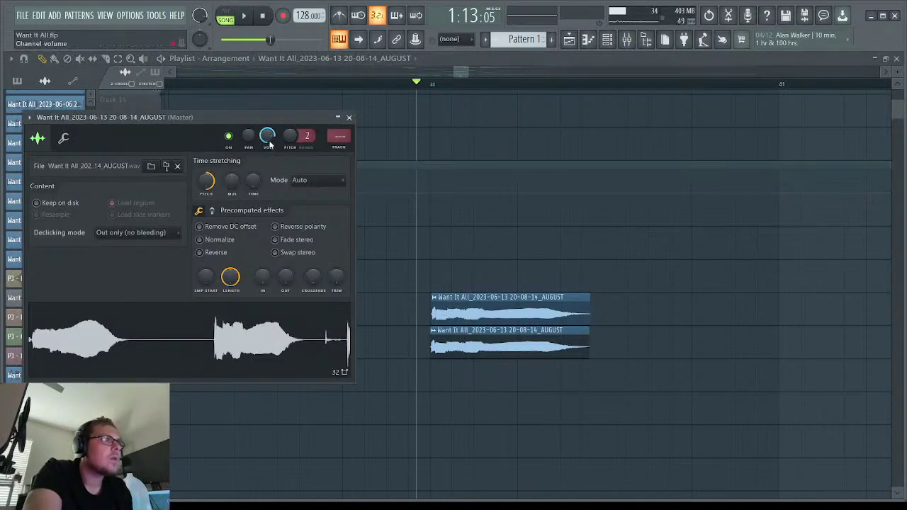
drag(430, 312, 381, 357)
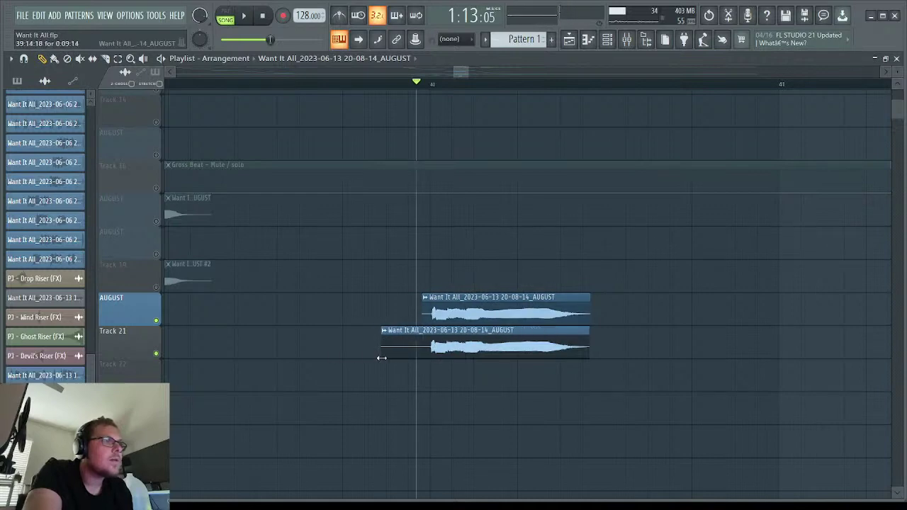
mouse_move(588, 337)
mouse_down()
mouse_move(821, 340)
mouse_move(599, 343)
mouse_up()
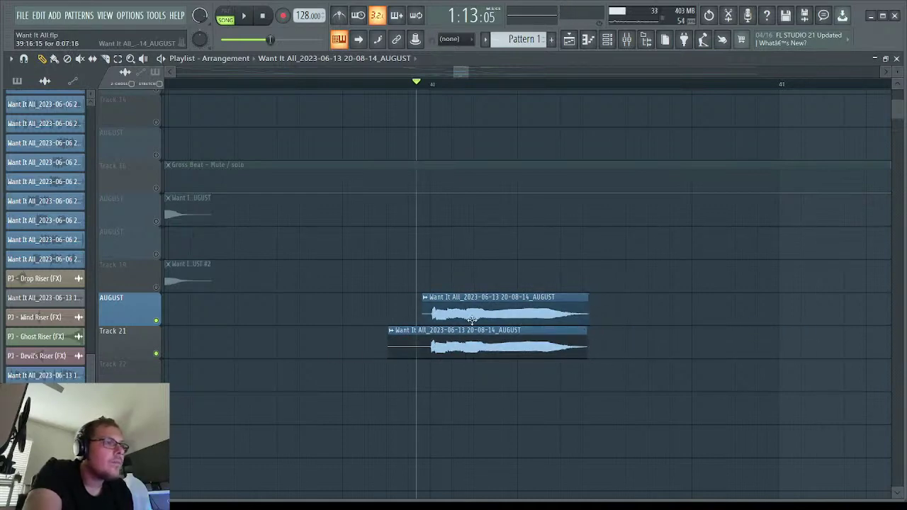
Make the row 20 vocal unique and reset its pitch shift, then trim the Track 21 clip's start to just before bar 40.
double_click(450, 306)
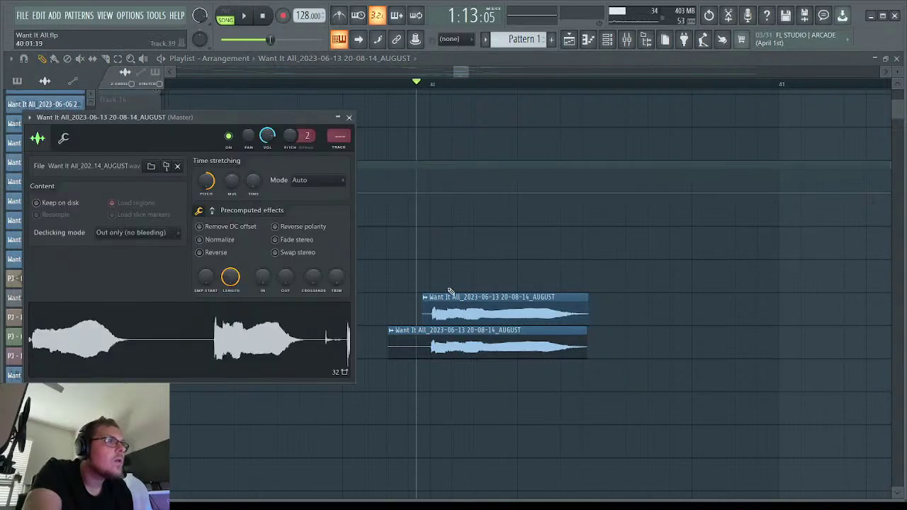
key(Escape)
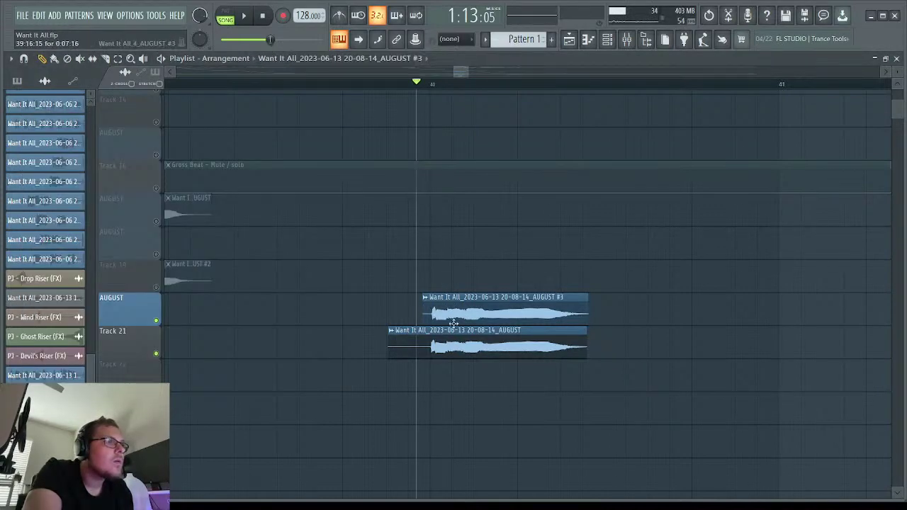
double_click(450, 310)
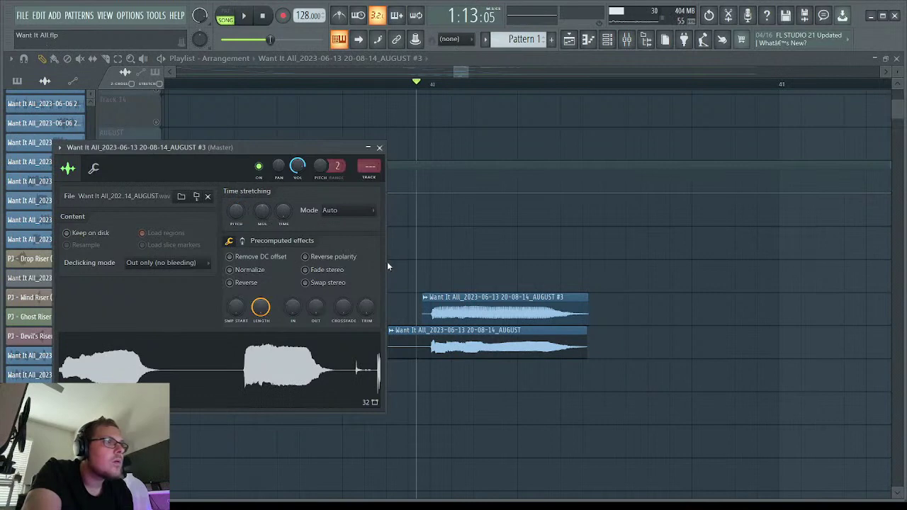
key(space)
drag(391, 345, 395, 346)
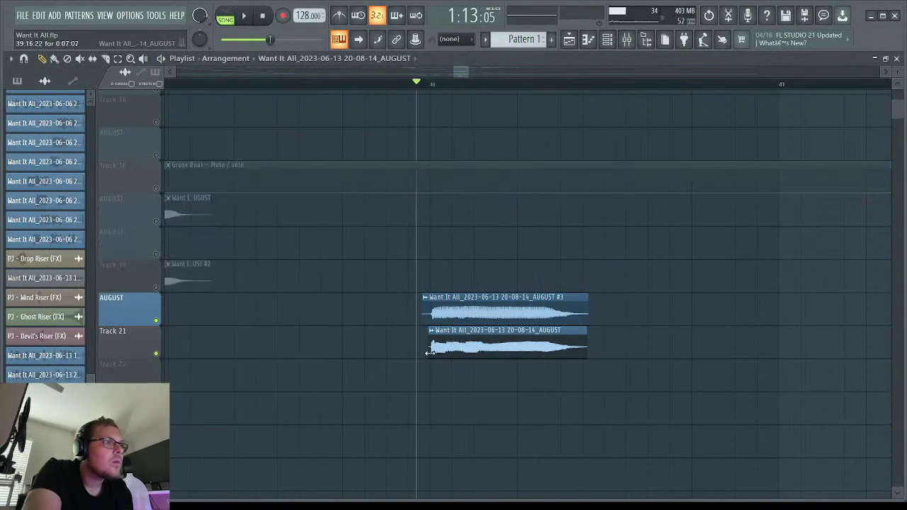
Assign the unique row 20 vocal to the free mixer track 25.
scroll(463, 69, down, 5)
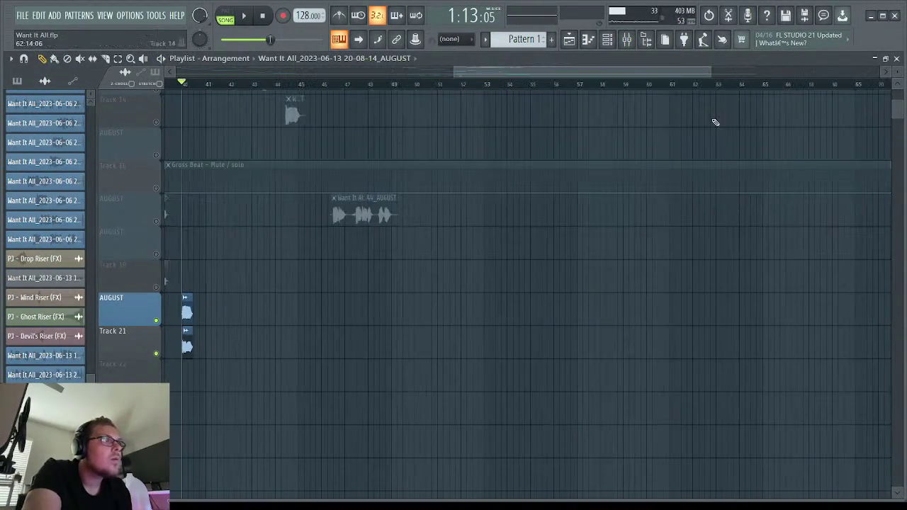
double_click(183, 314)
double_click(374, 170)
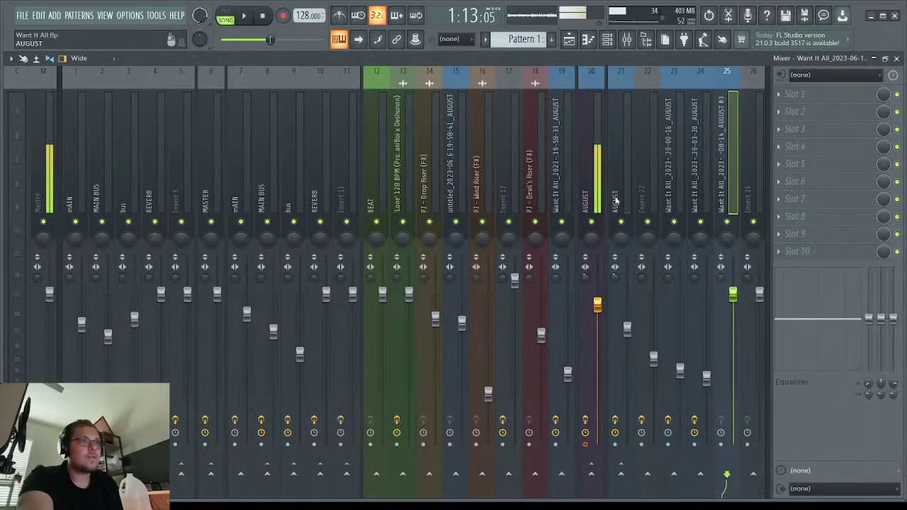
scroll(611, 192, right, 5)
Route mixer track 25 to track 23 and lower its volume to 94% while playing back the layered vocals.
key(space)
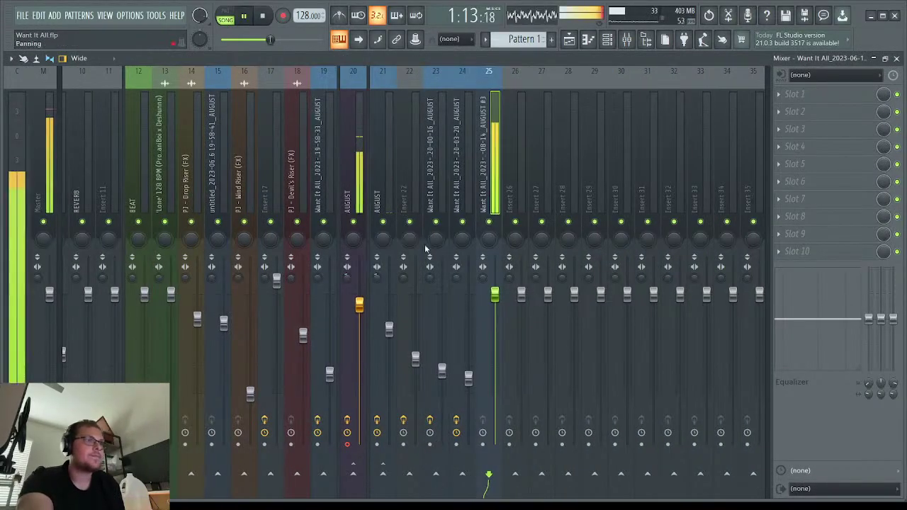
key(space)
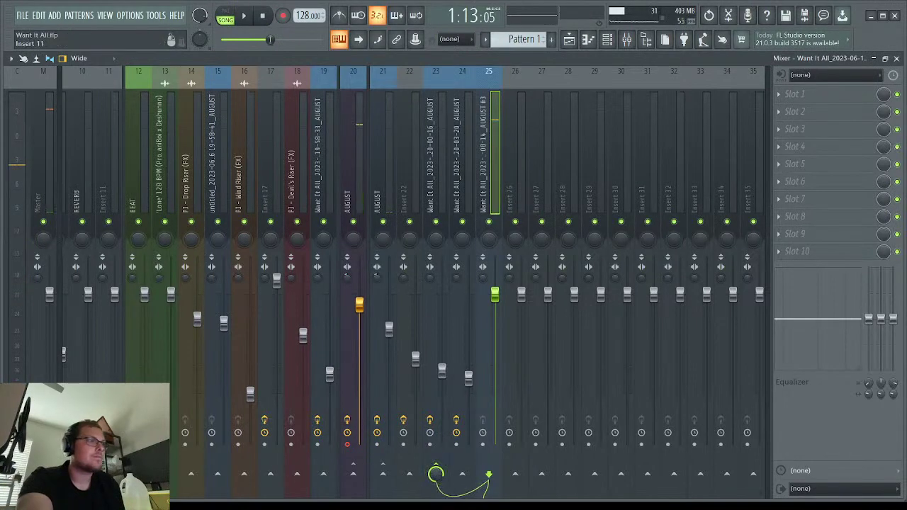
key(space)
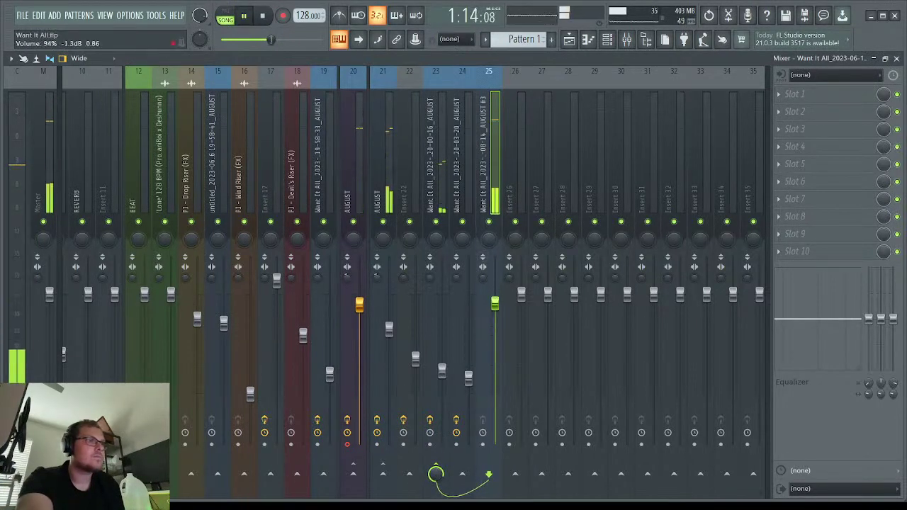
Assign the Track 21 vocal clip to the free mixer track 26 and route that track to track 21.
click(896, 58)
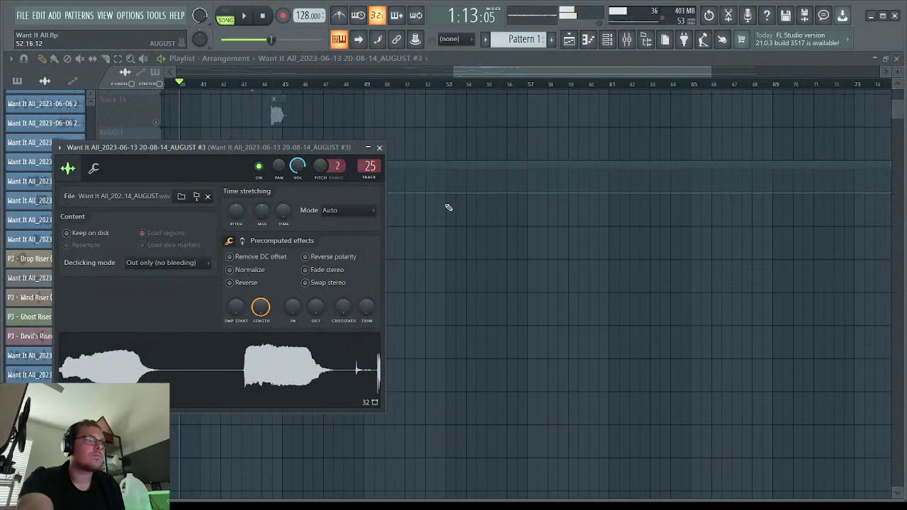
click(379, 147)
scroll(466, 91, left, 3)
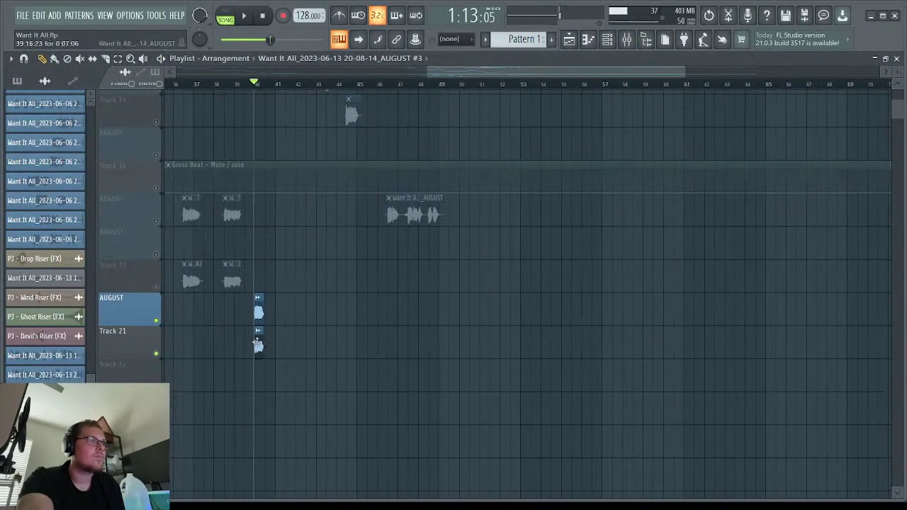
double_click(256, 344)
click(339, 147)
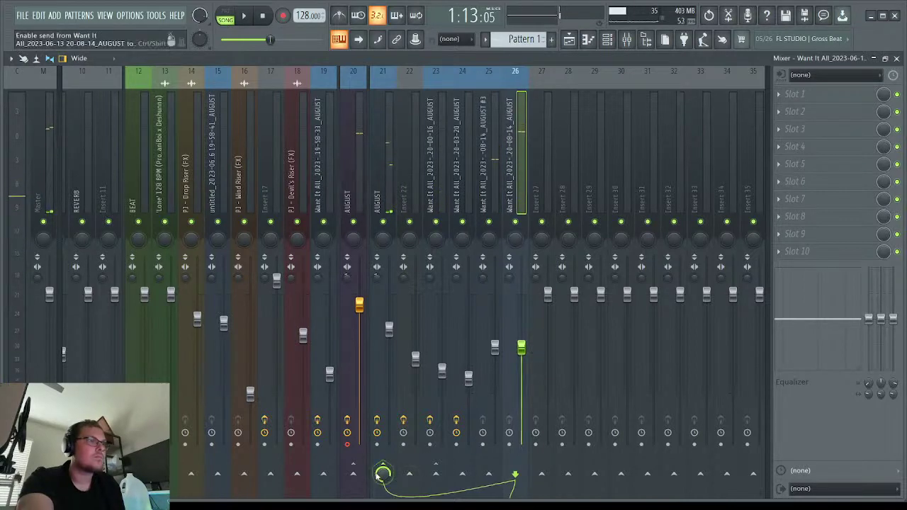
Lower mixer track 26's volume during playback and solo tracks 26 and 25 in turn to compare them.
key(space)
drag(521, 347, 521, 388)
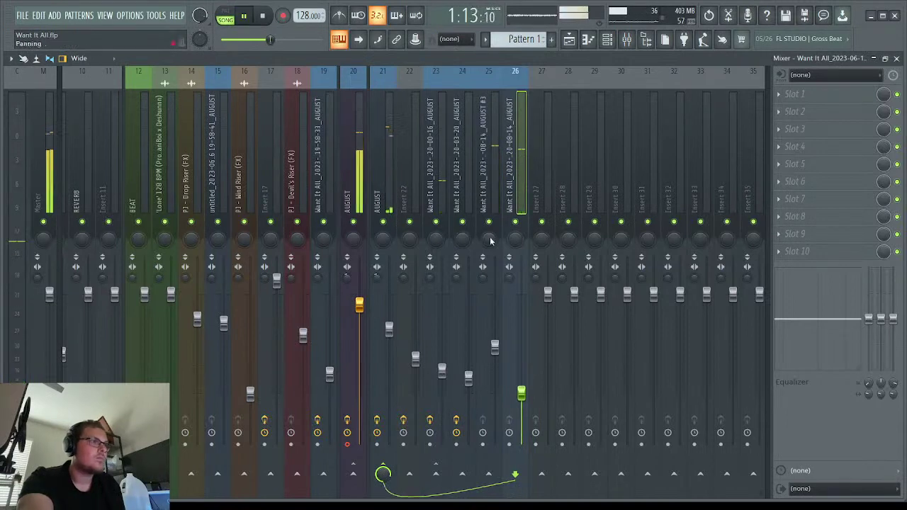
right_click(514, 222)
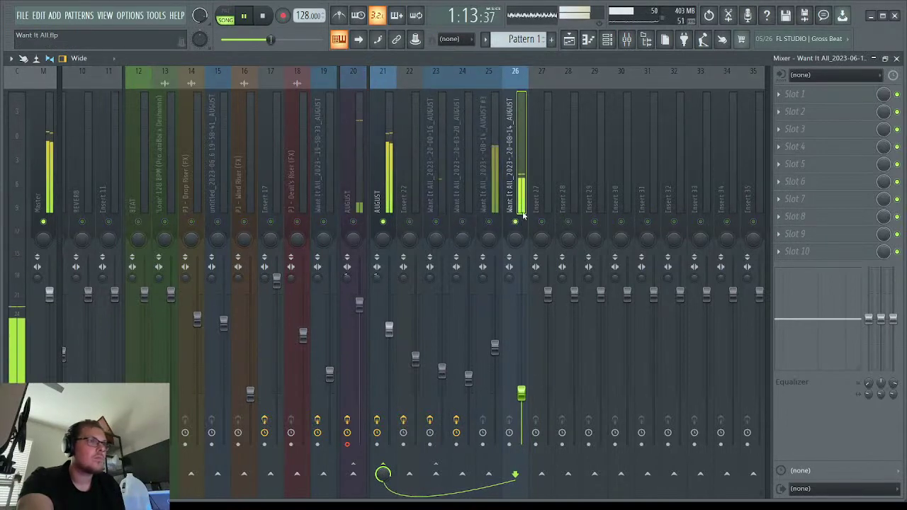
right_click(501, 221)
key(space)
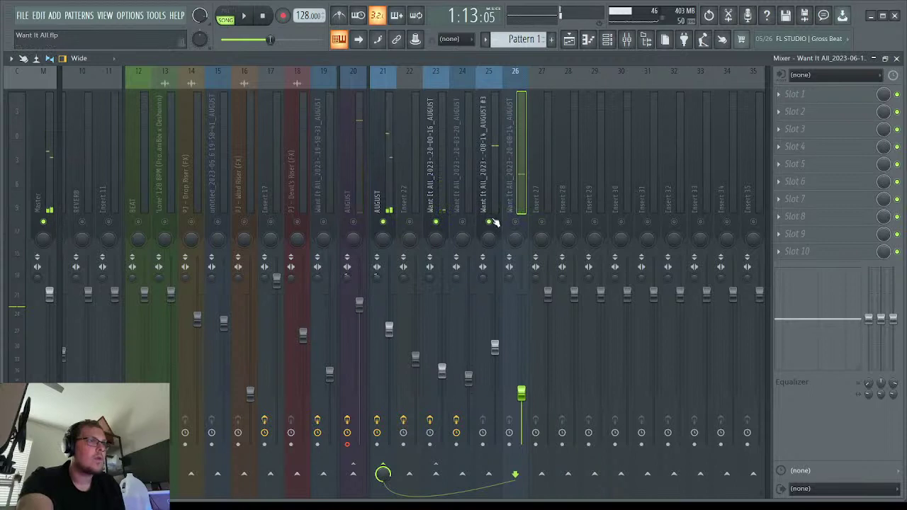
Lower mixer tracks 25 and 26 further, keeping 26 quieter than 25, while playing the soloed vocal layers.
key(space)
drag(495, 347, 494, 336)
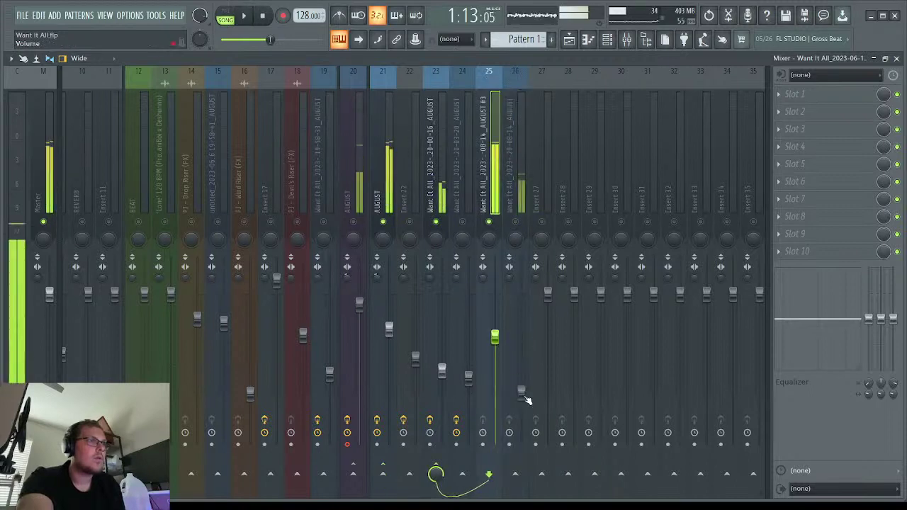
key(space)
drag(521, 392, 521, 413)
click(515, 222)
key(space)
drag(495, 336, 495, 367)
key(space)
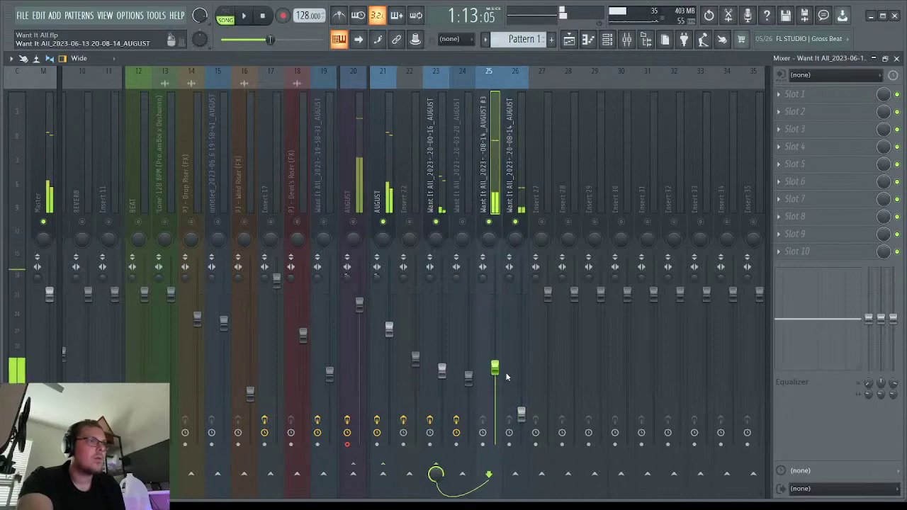
key(space)
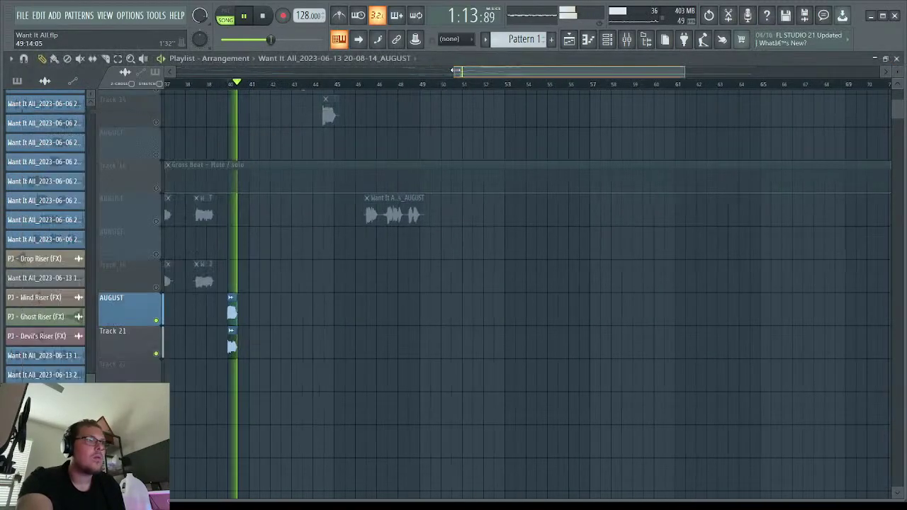
Move the two layered vocal clips from before bar 40 to the start of bar 43.
drag(454, 71, 405, 73)
key(space)
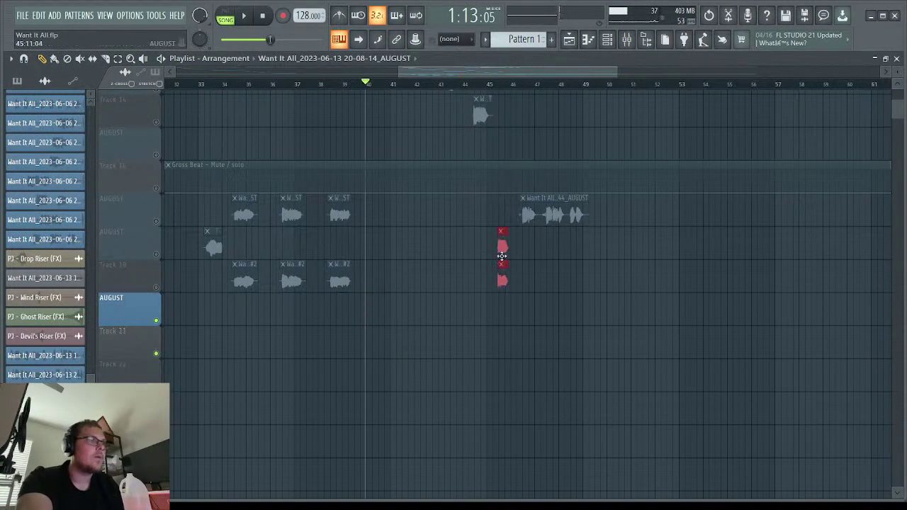
drag(501, 255, 465, 245)
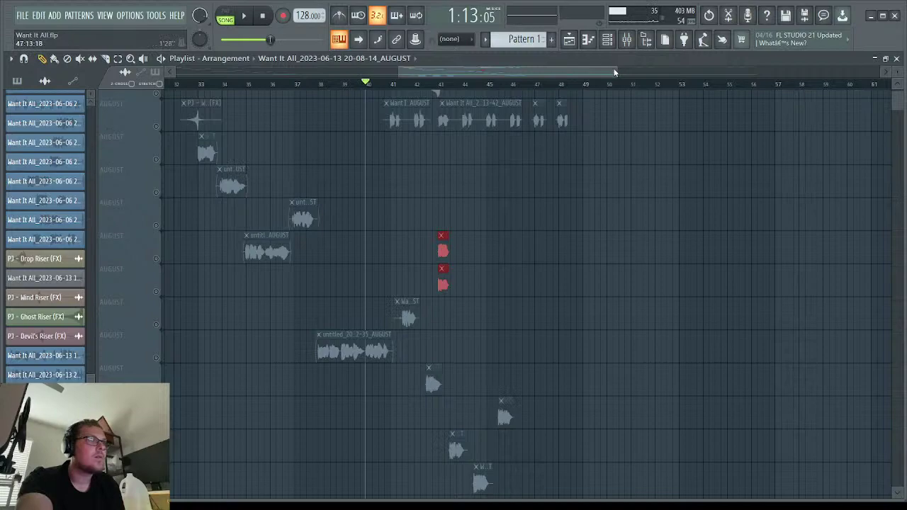
Unsolo the playlist tracks and the mixer tracks and play the full arrangement.
drag(614, 72, 535, 73)
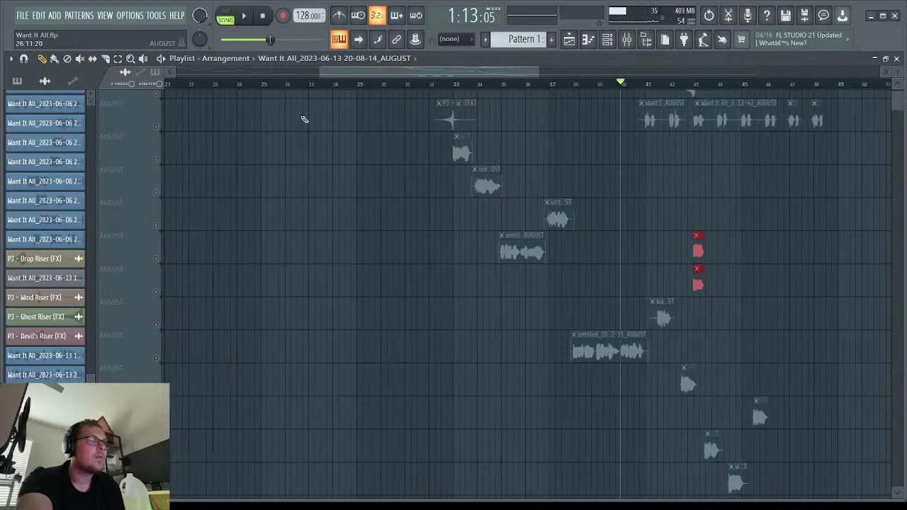
click(157, 127)
key(space)
drag(532, 74, 521, 72)
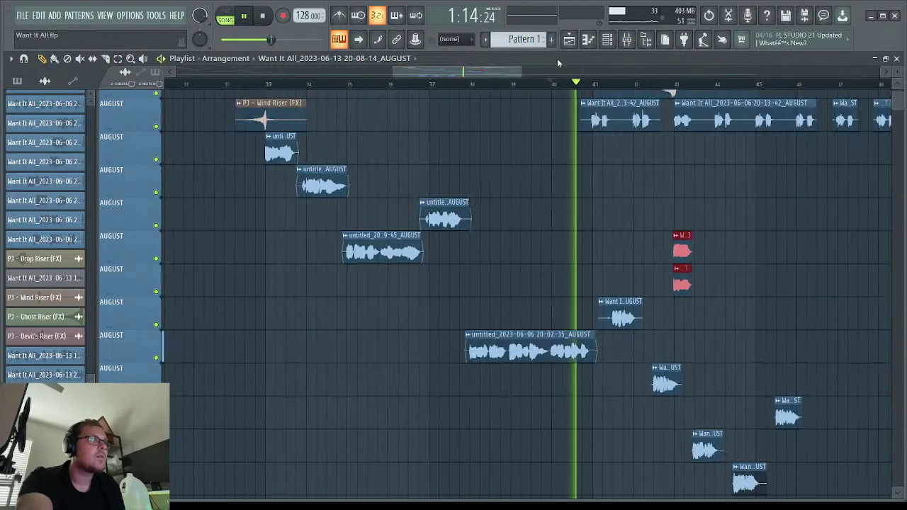
click(627, 40)
right_click(496, 222)
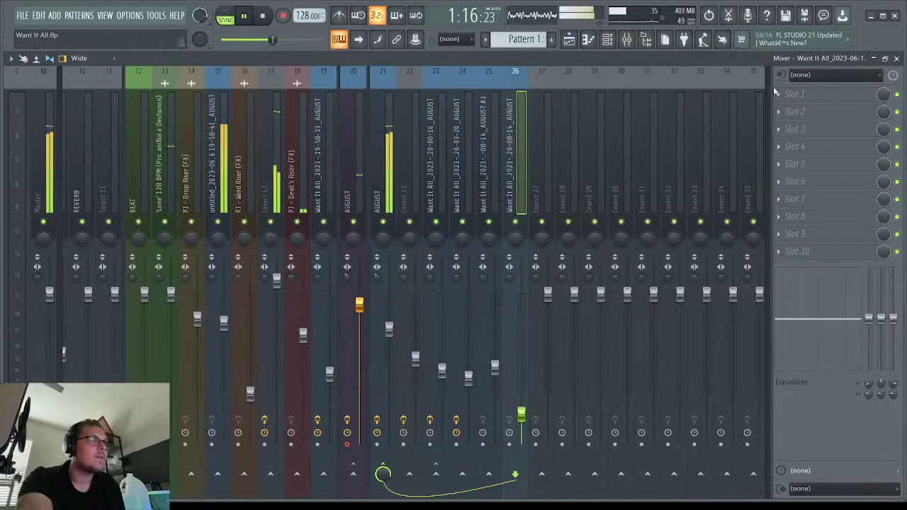
key(F9)
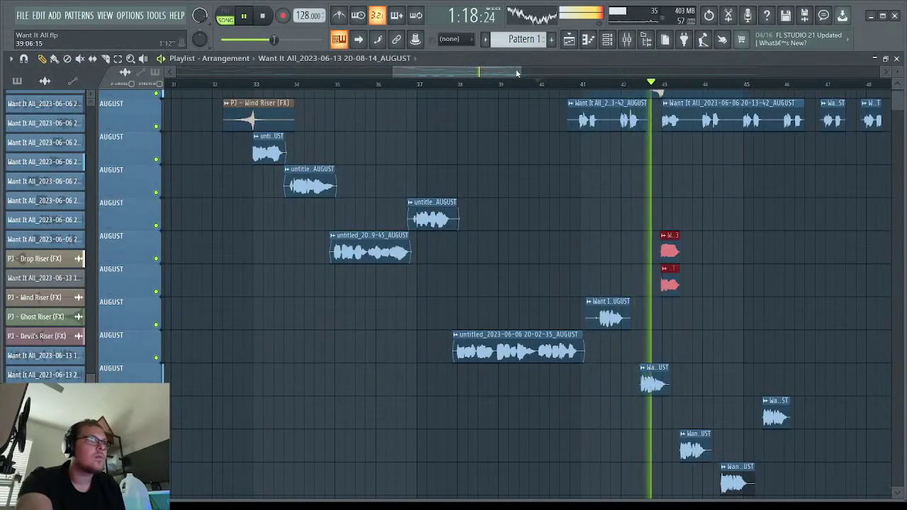
Move the two selected vocal clips from bar 43 to late in bar 44 and audition them with the song.
drag(510, 70, 479, 73)
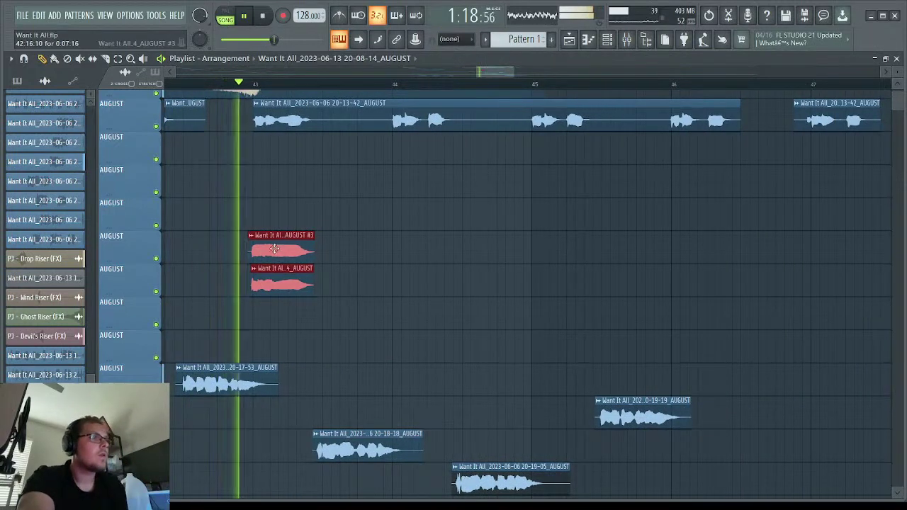
key(space)
drag(272, 245, 562, 239)
key(space)
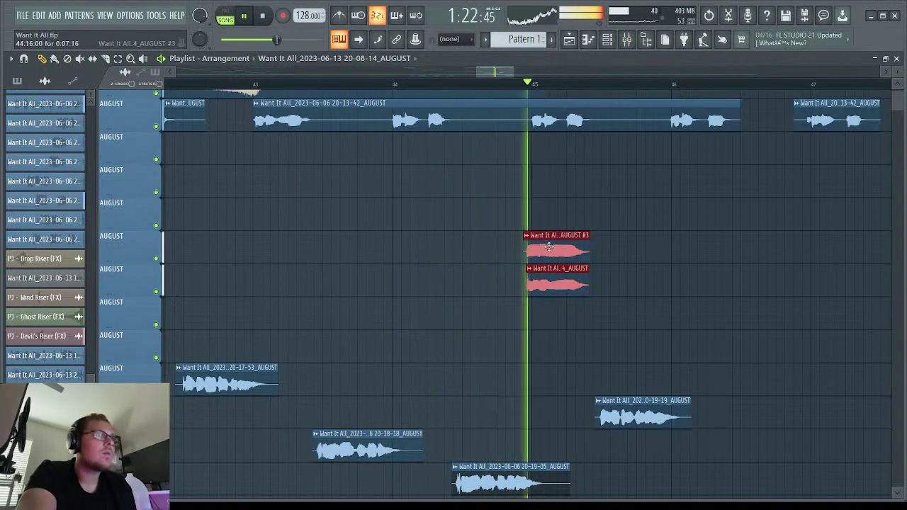
drag(561, 239, 501, 243)
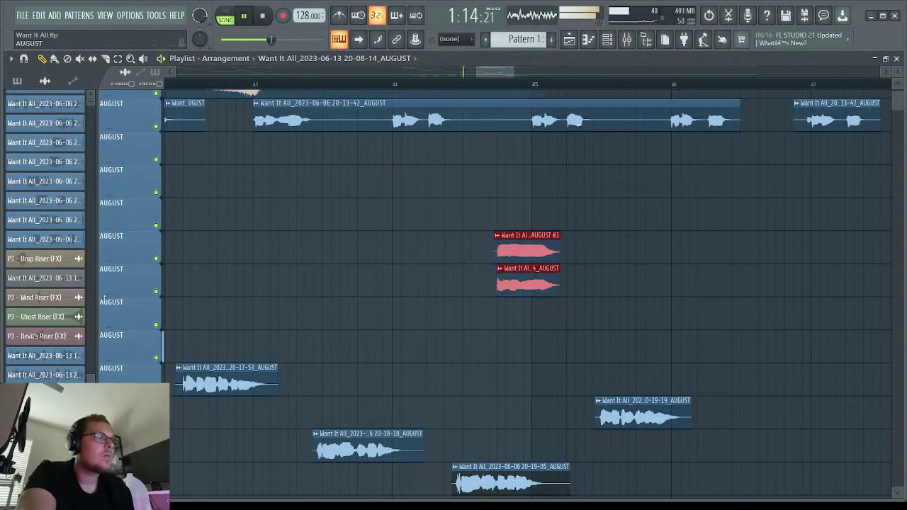
scroll(234, 191, up, 2)
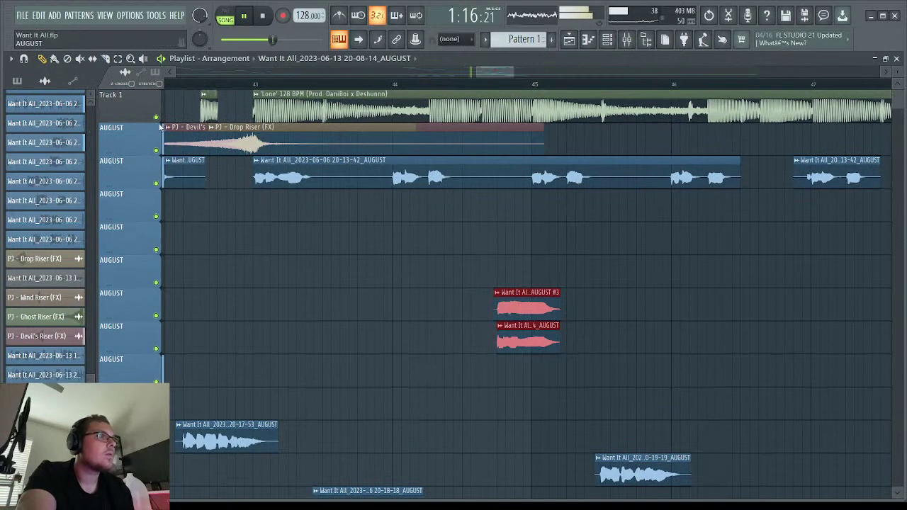
scroll(382, 234, down, 4)
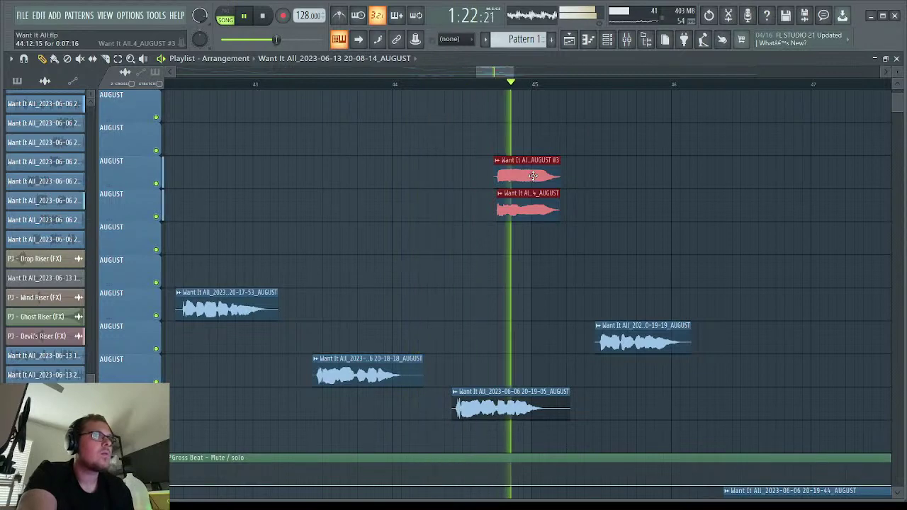
Set mixer track 25's volume to 76% and raise track 26 to about the same level.
key(F9)
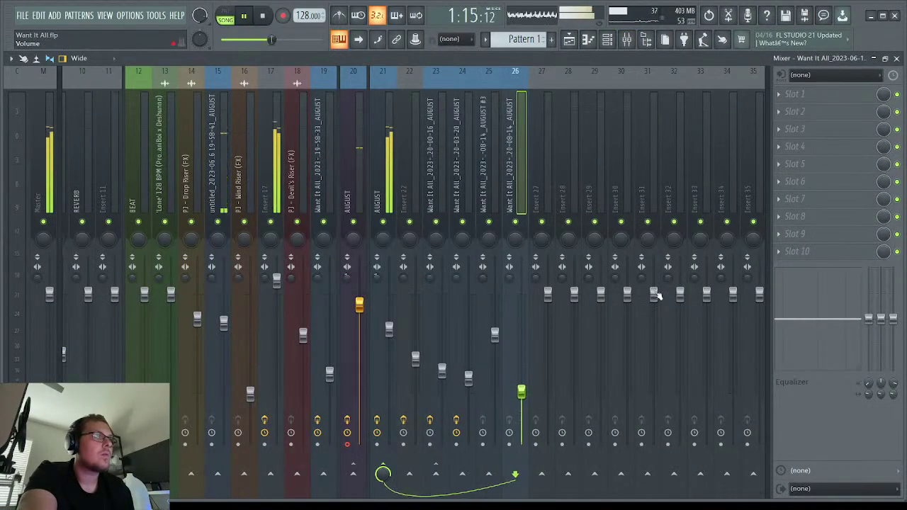
click(887, 58)
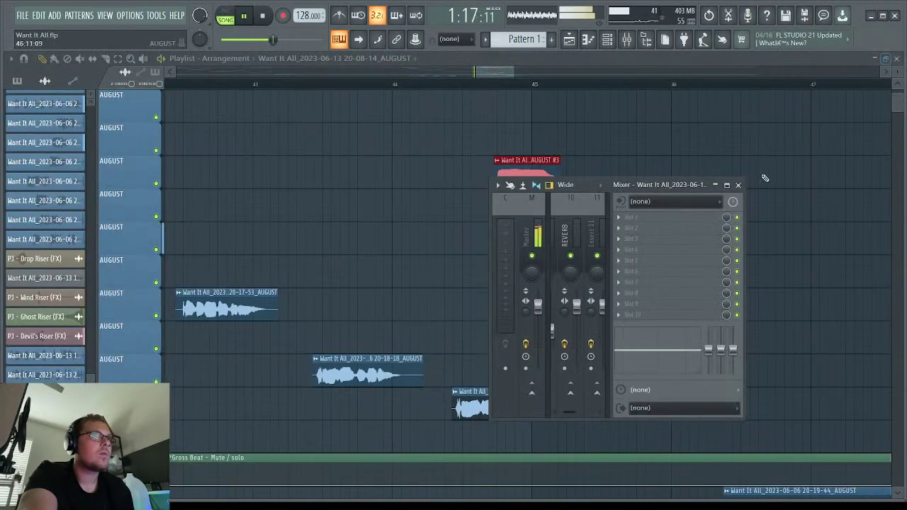
click(726, 184)
key(F9)
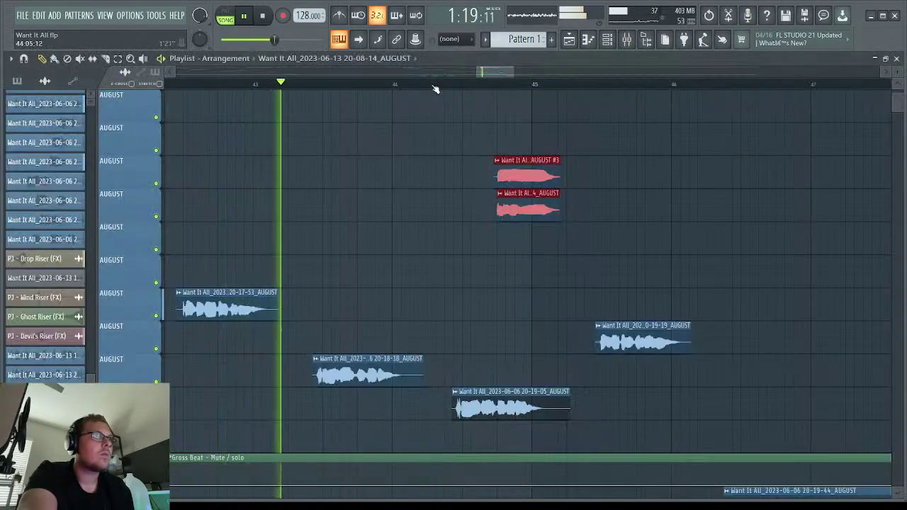
click(627, 41)
key(space)
key(Left)
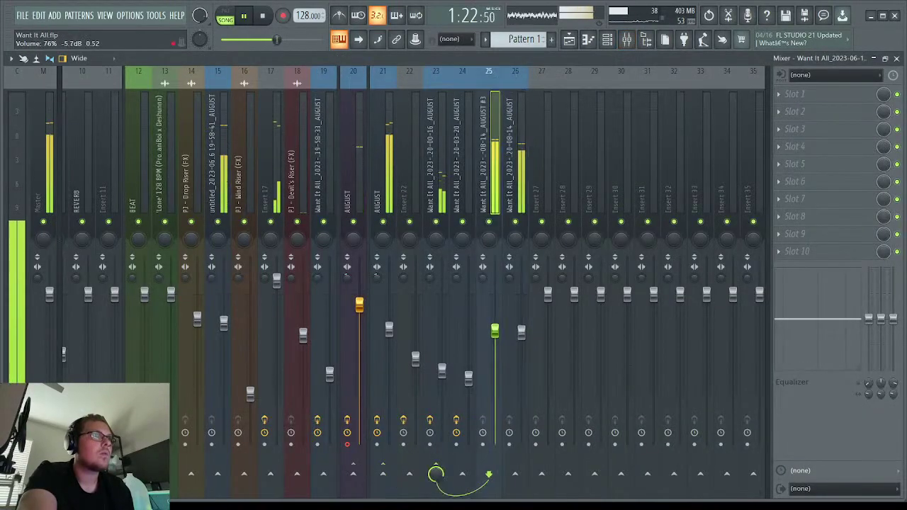
click(896, 59)
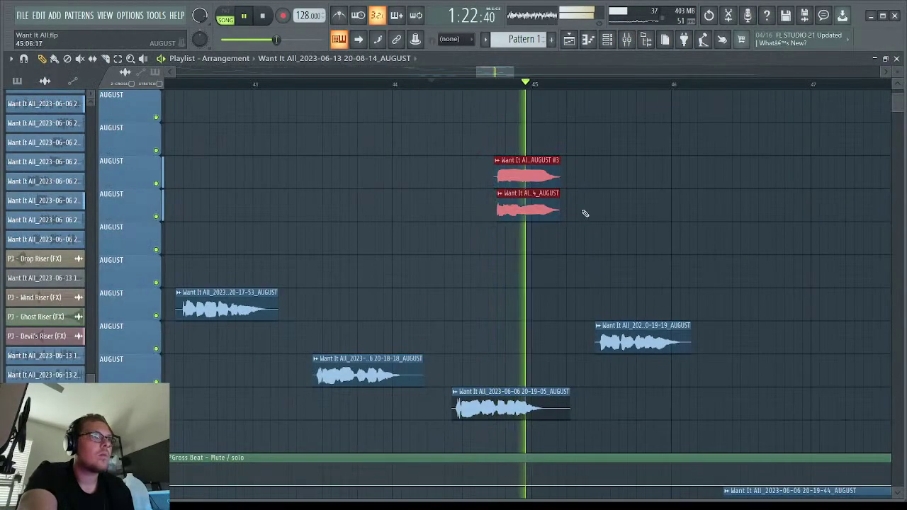
Try the two selected vocal clips halfway through bar 44 and at the start of bar 45, auditioning each position.
key(space)
drag(514, 175, 485, 175)
key(space)
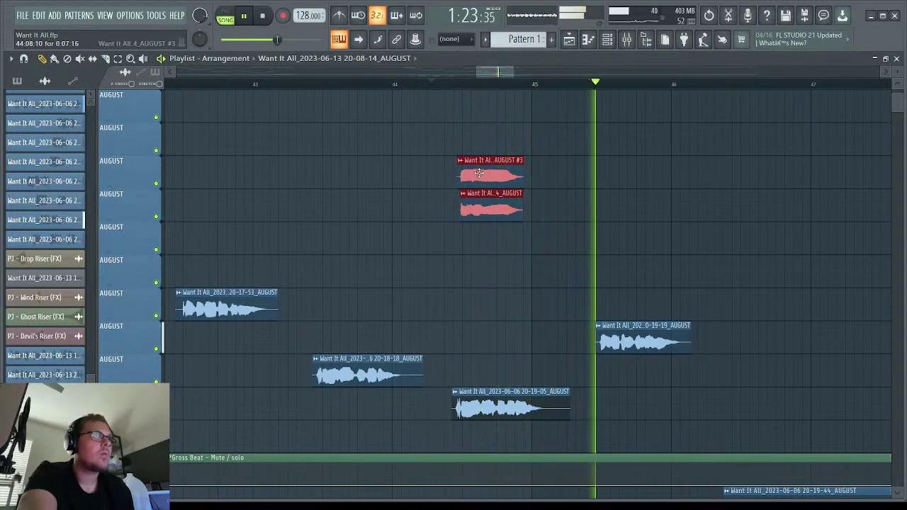
key(space)
drag(485, 175, 564, 170)
key(space)
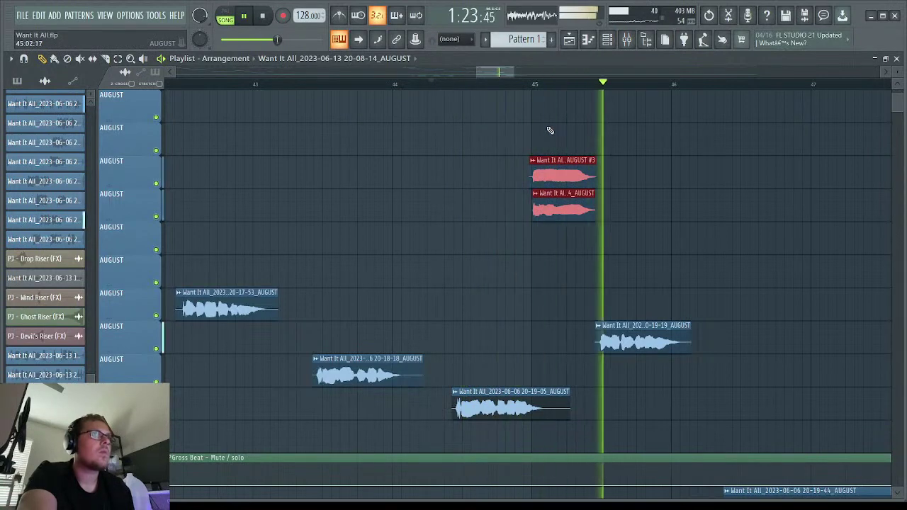
Unmute the beat on Track 1 and play it together with the two layered vocal clips.
scroll(464, 144, up, 4)
click(156, 117)
key(space)
key(space)
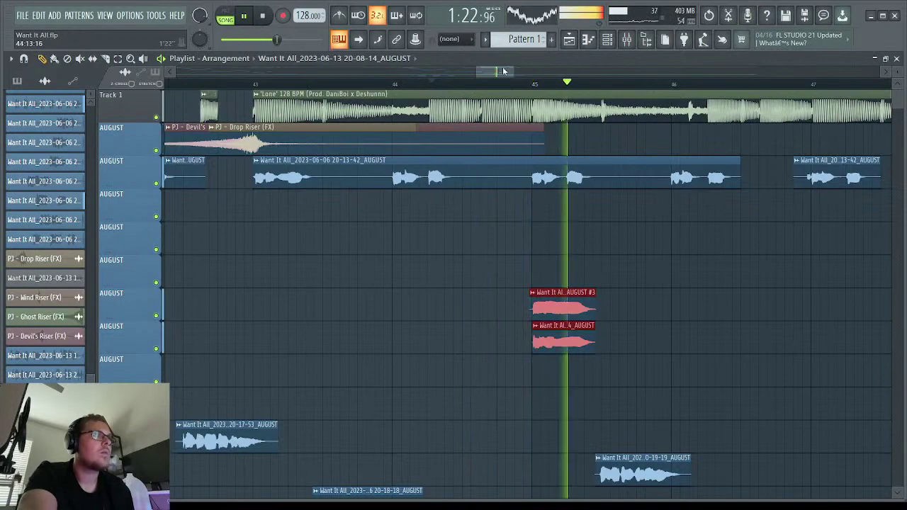
Move the two selected vocal clips from bar 45 back to just after the start of bar 43.
drag(475, 73, 460, 74)
key(space)
scroll(637, 212, down, 5)
drag(685, 152, 481, 152)
key(space)
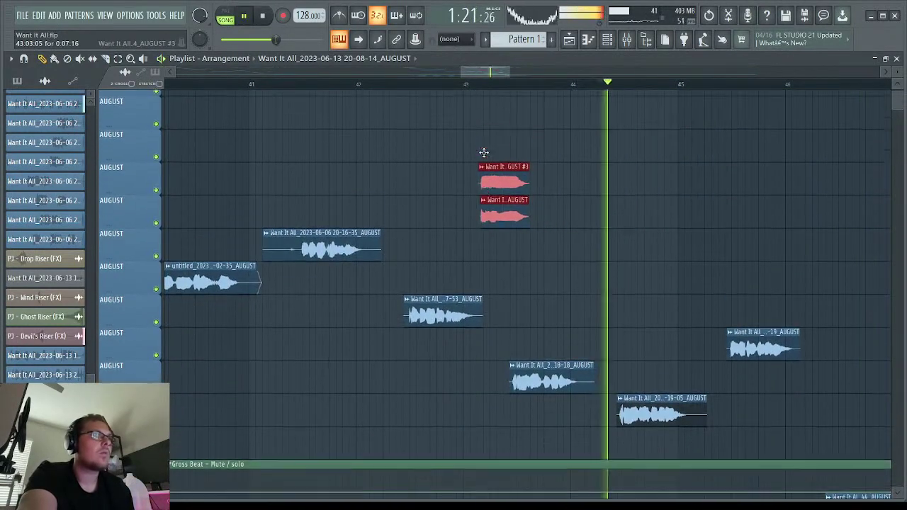
Place the two selected clips directly below the 20-13-42 vocal, aligned with bar 43, and play from bar 41.
scroll(481, 177, up, 5)
drag(478, 212, 483, 178)
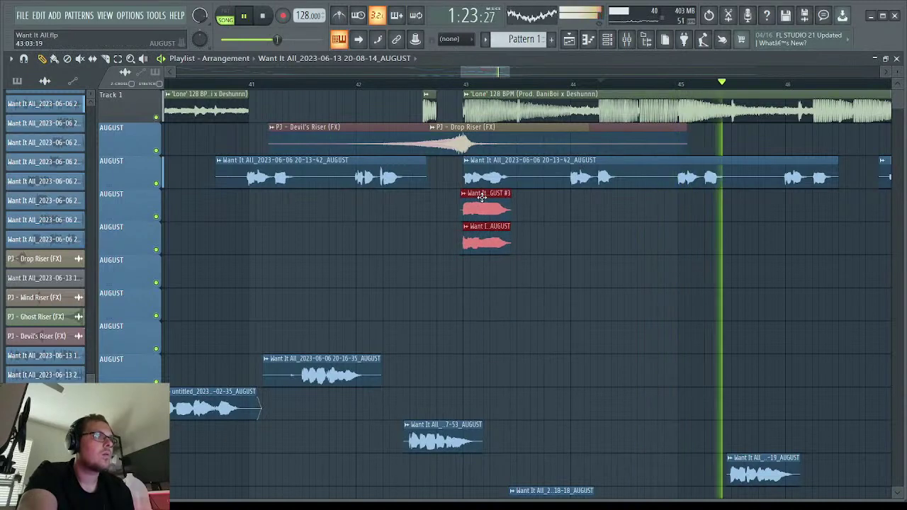
key(space)
key(space)
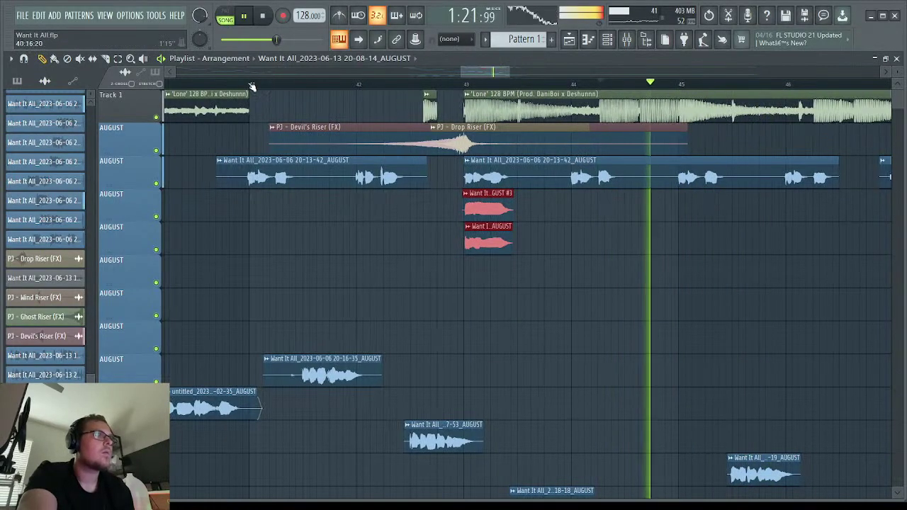
click(249, 82)
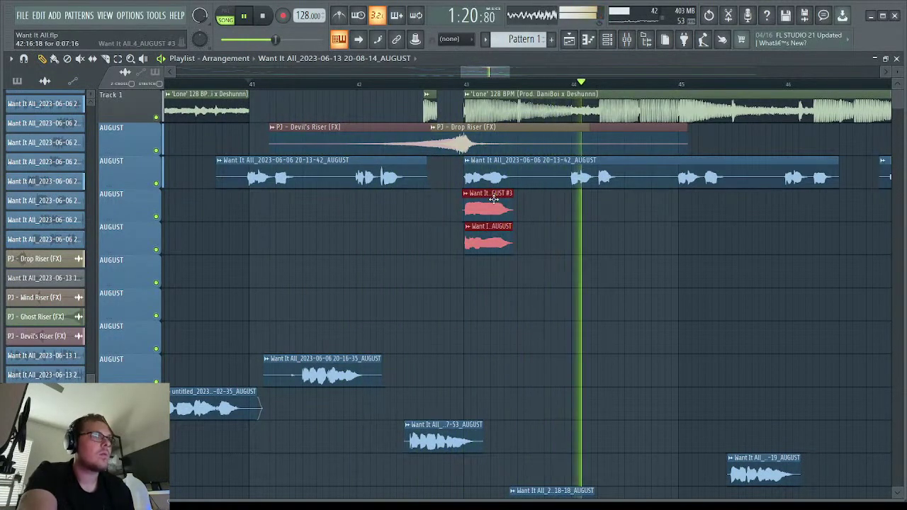
Move the two selected clips to just before bar 43 on the two rows below the 20-17-53 vocal and play from mid bar 42.
drag(488, 234, 624, 209)
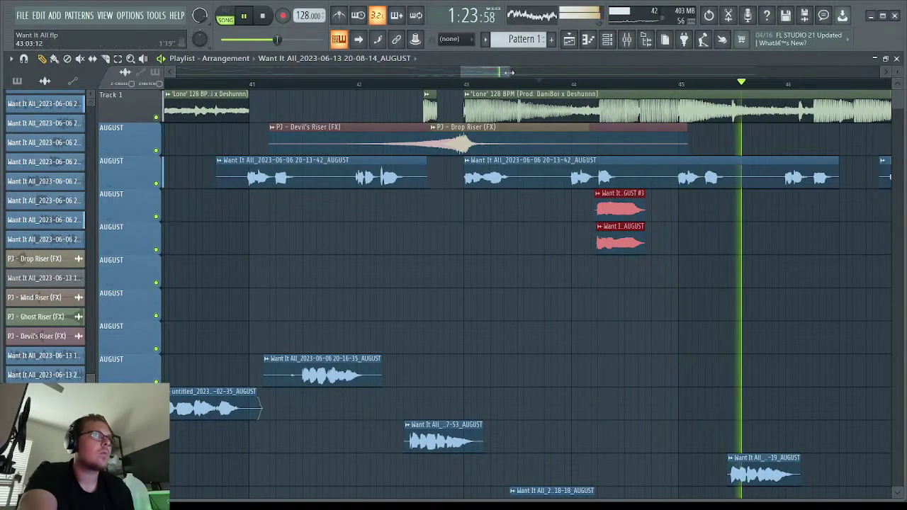
scroll(496, 71, up, 2)
scroll(577, 156, down, 4)
drag(579, 104, 405, 383)
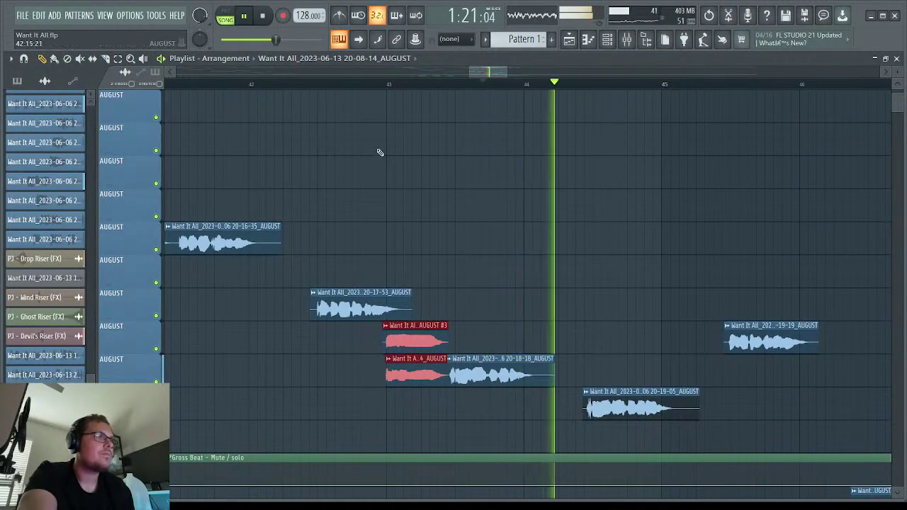
click(323, 84)
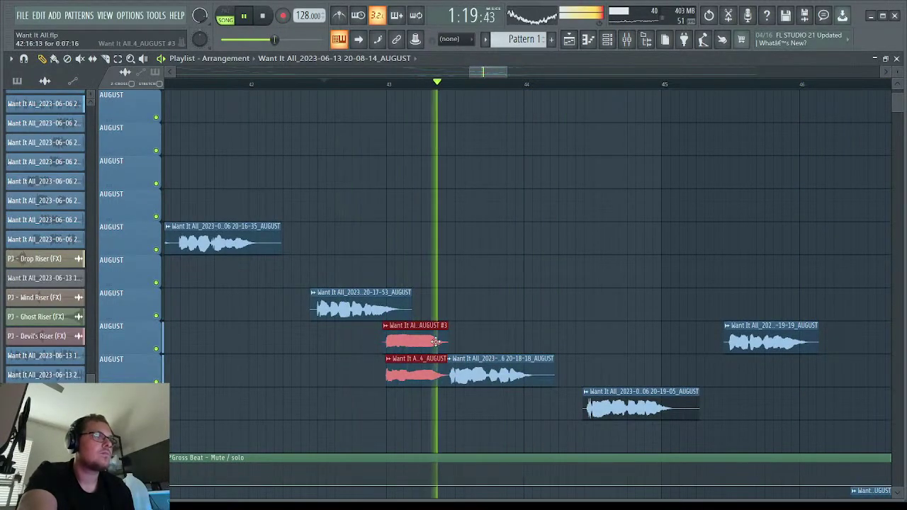
Move the two selected vocal clips from bar 43 to bar 47, aligned with the short vocal chop there, and play the section.
drag(412, 325, 686, 226)
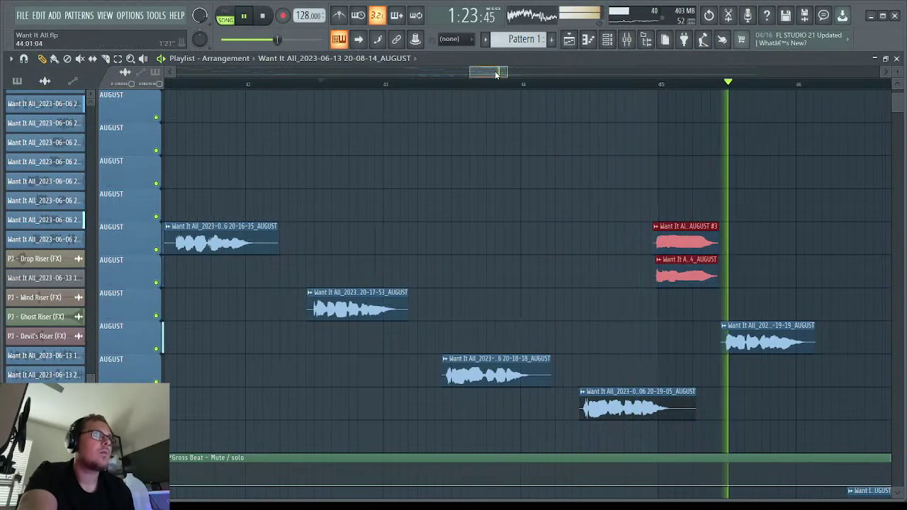
drag(325, 228, 620, 244)
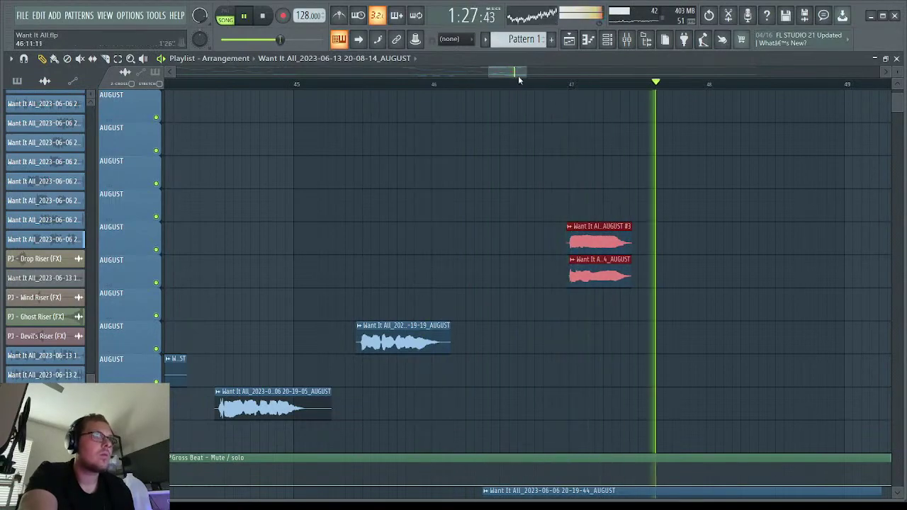
scroll(516, 77, down, 3)
scroll(566, 161, up, 2)
scroll(567, 162, up, 2)
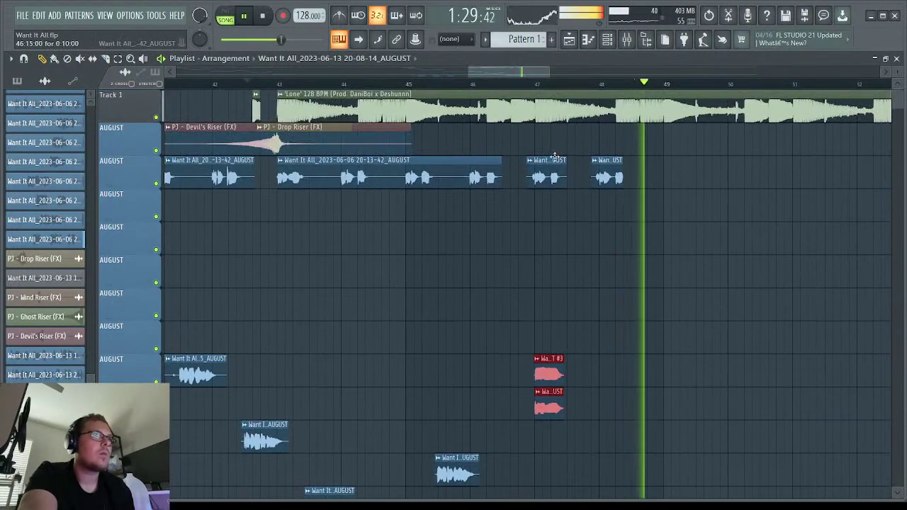
scroll(496, 72, down, 3)
key(space)
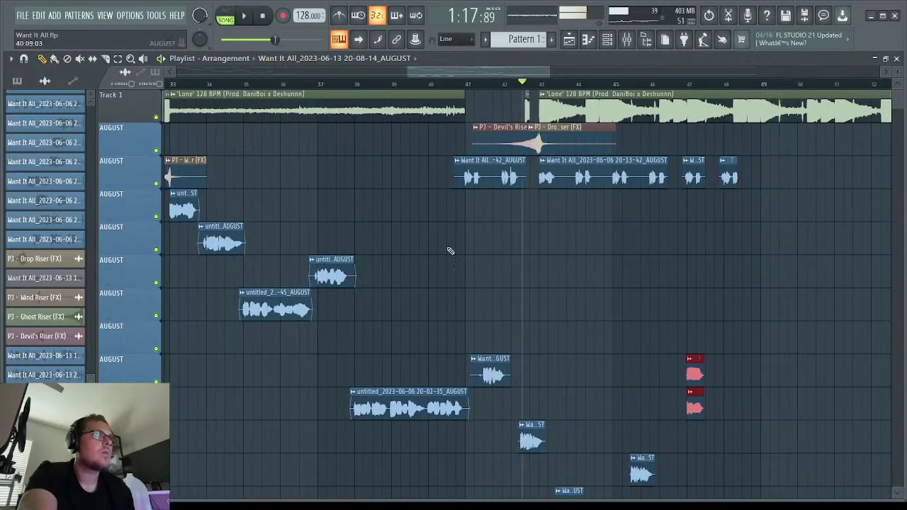
scroll(445, 245, down, 4)
scroll(441, 239, up, 4)
click(630, 39)
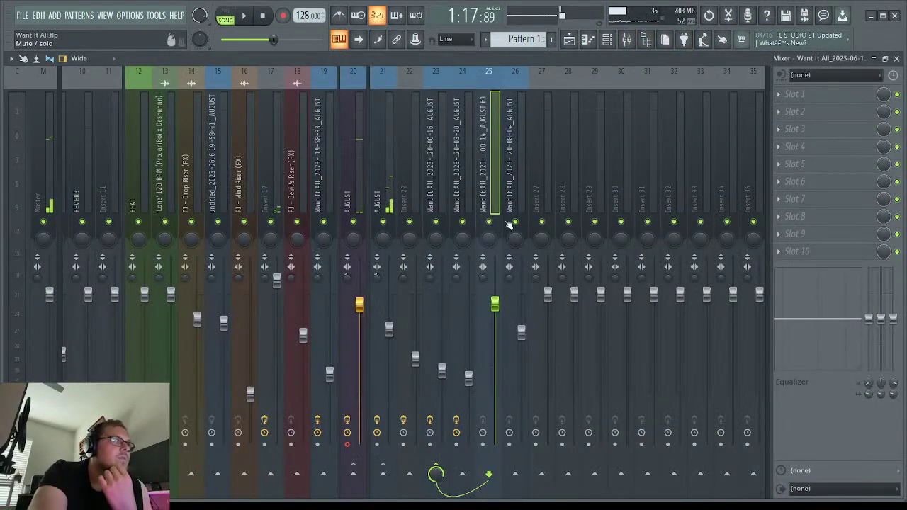
click(896, 58)
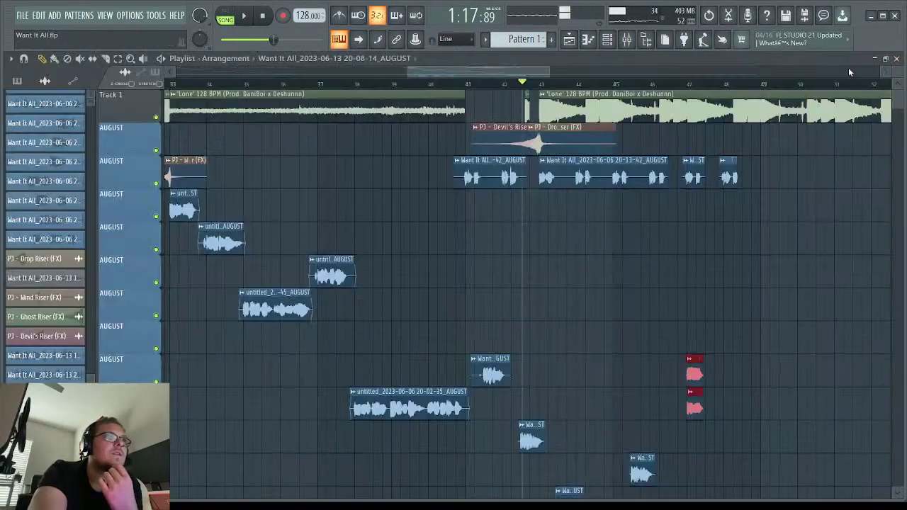
scroll(425, 80, down, 5)
scroll(585, 251, down, 4)
scroll(585, 236, up, 4)
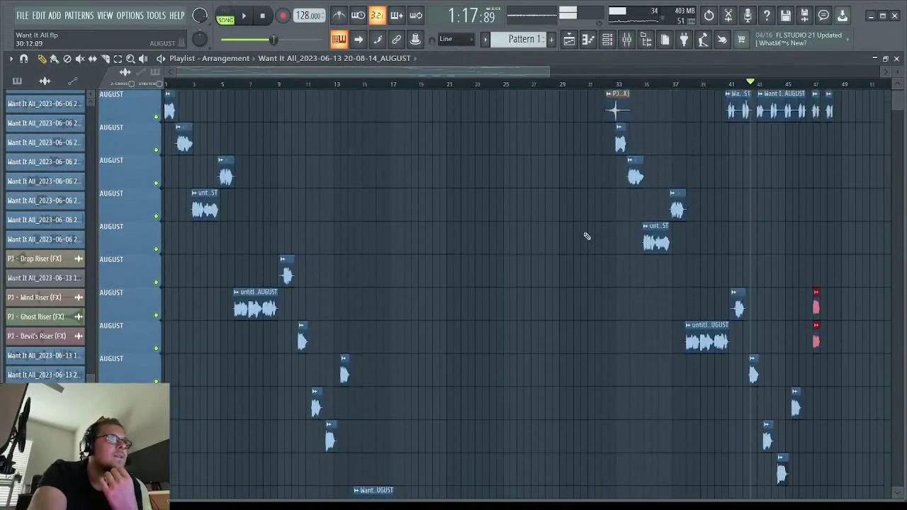
Play from bar 49, slice the beat on Track 1 at bar 57, and delete the part after the cut.
drag(519, 71, 724, 85)
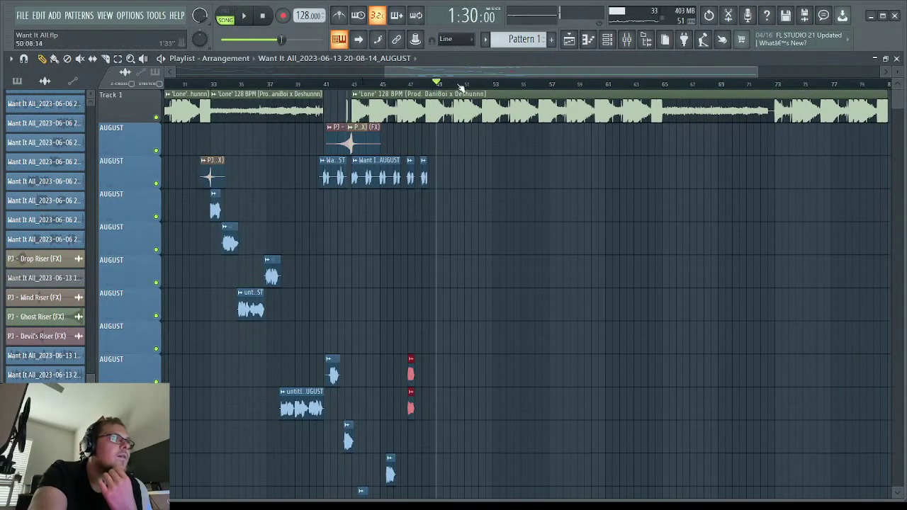
key(space)
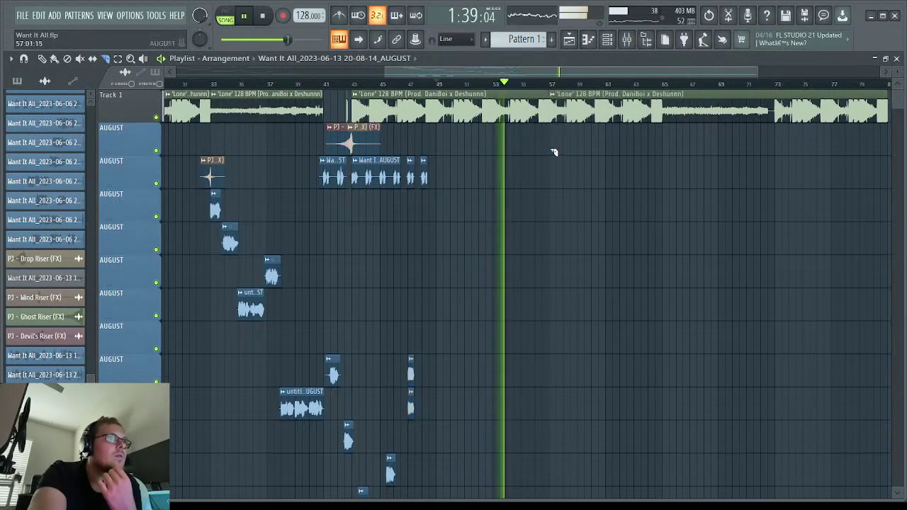
right_click(650, 109)
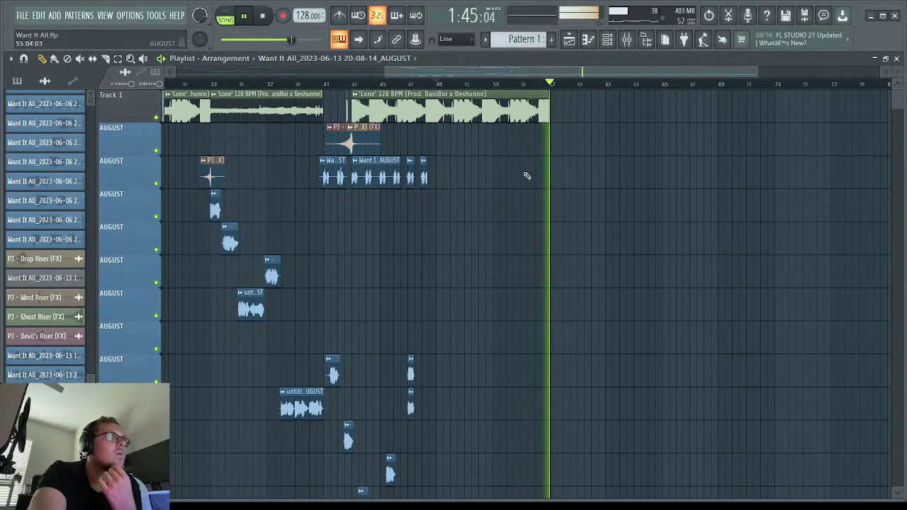
Slice the Gross Beat - Mute / solo automation clip on Track 16 at bar 57 and delete the part after the cut.
scroll(602, 201, down, 6)
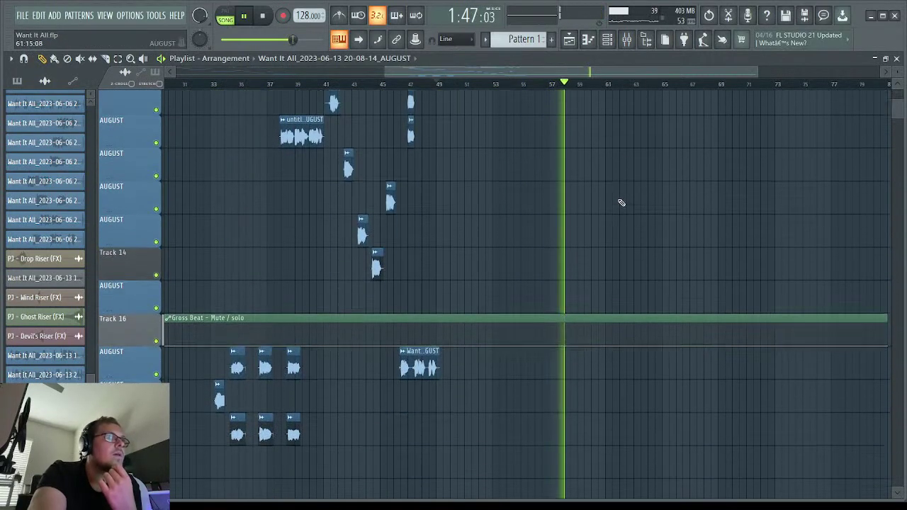
scroll(567, 191, up, 6)
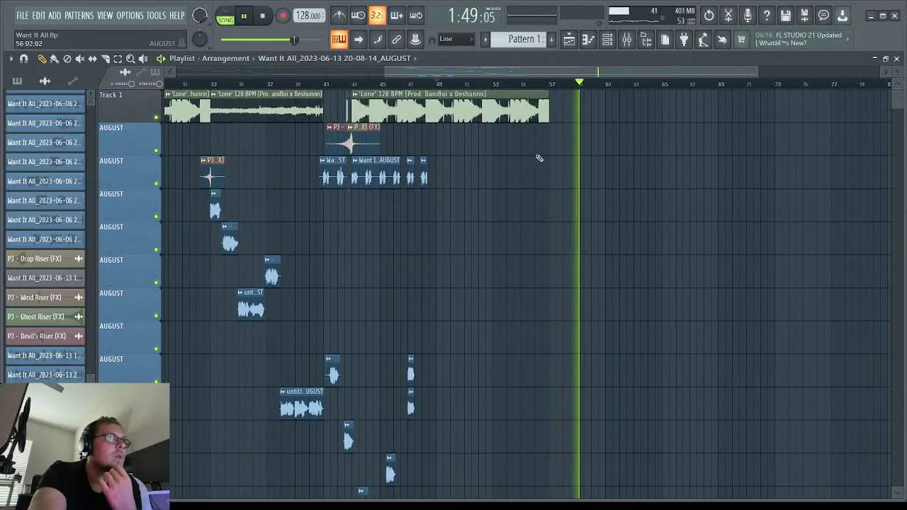
scroll(495, 213, down, 6)
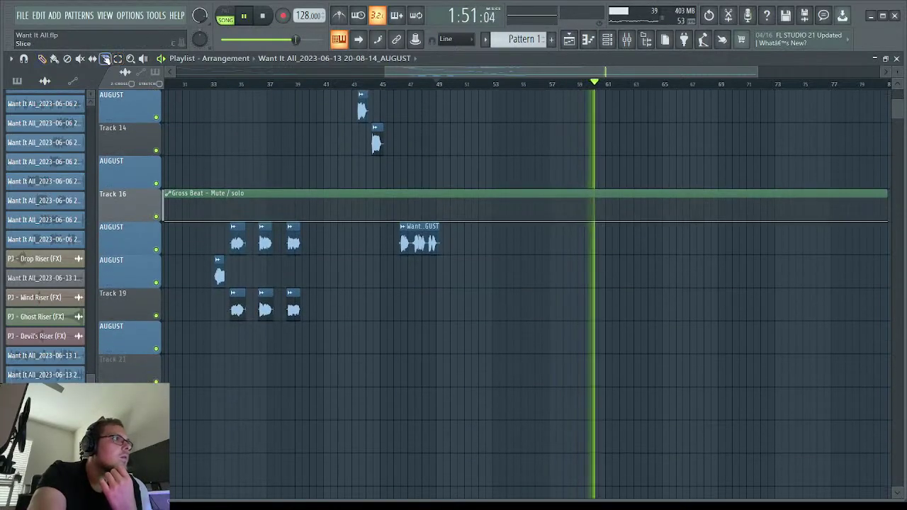
drag(551, 196, 548, 225)
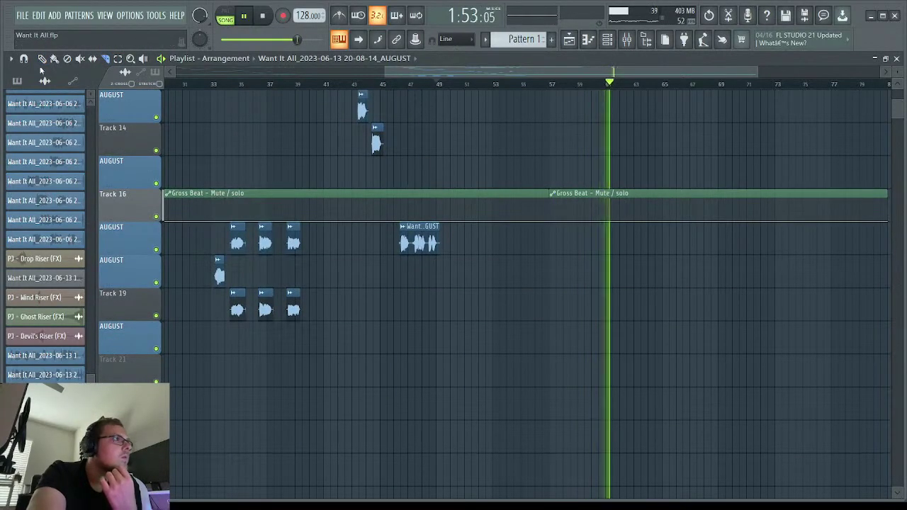
key(p)
click(610, 197)
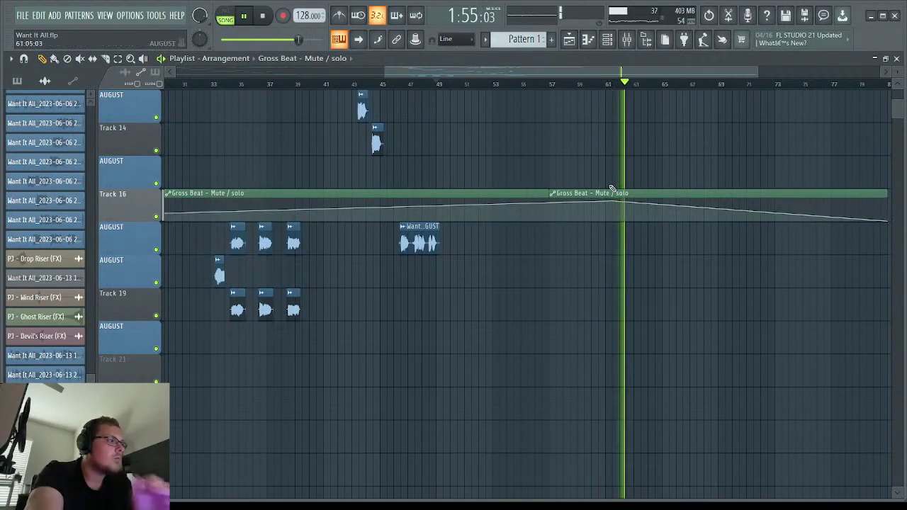
right_click(615, 197)
Play the arrangement from the beginning into bar 16, stop playback, and show the patterns in the playlist's picker.
key(space)
scroll(474, 101, up, 5)
click(435, 84)
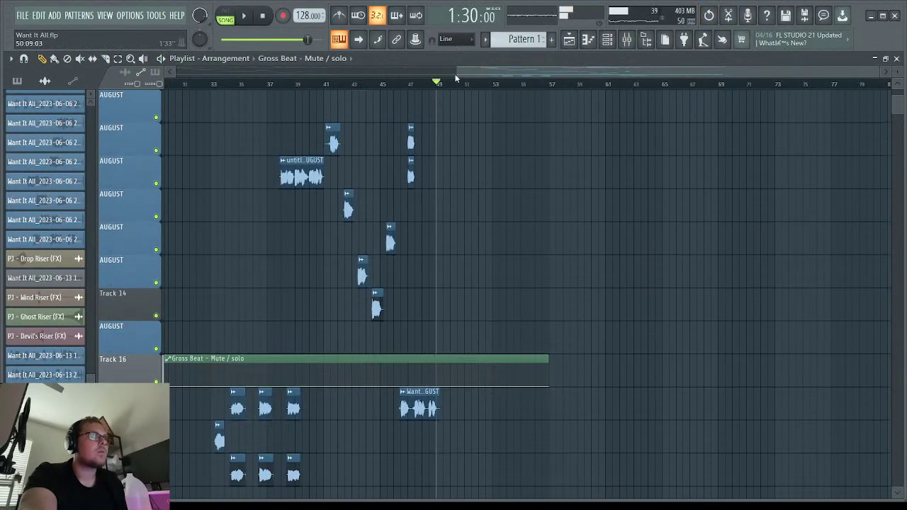
scroll(240, 89, left, 5)
scroll(340, 196, up, 7)
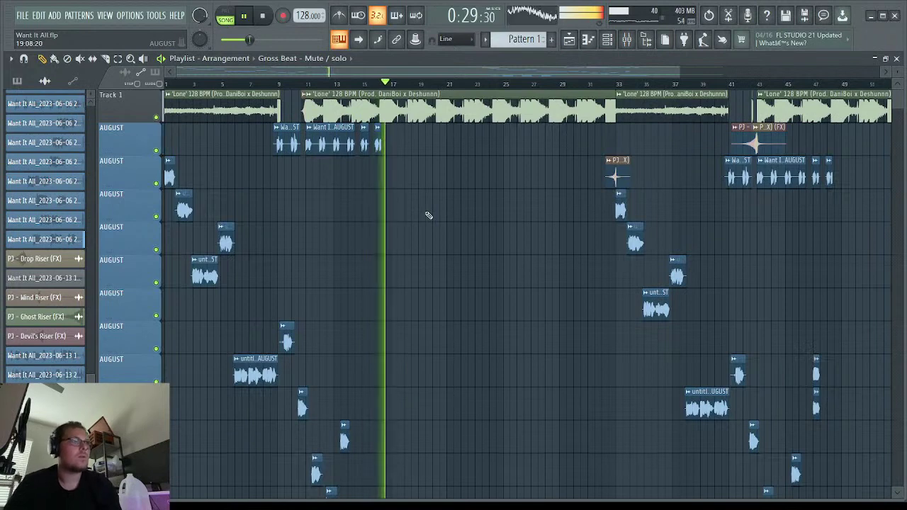
key(space)
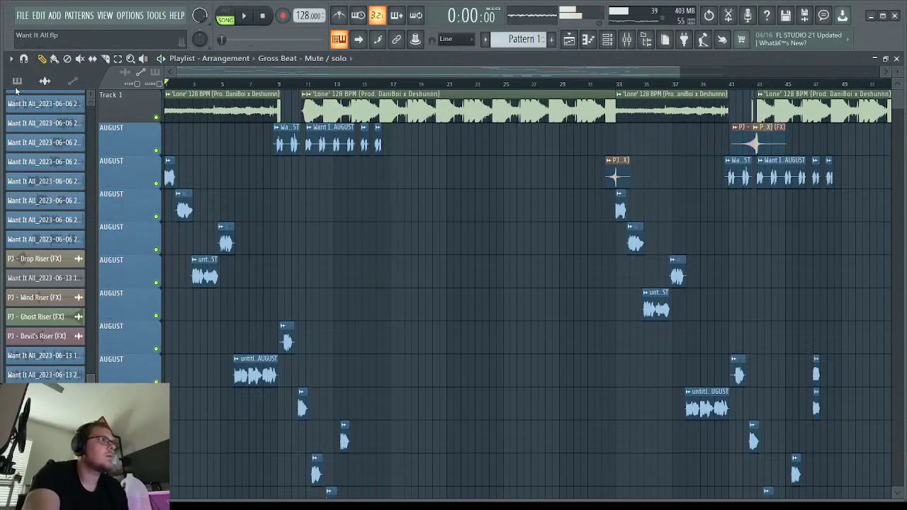
click(18, 82)
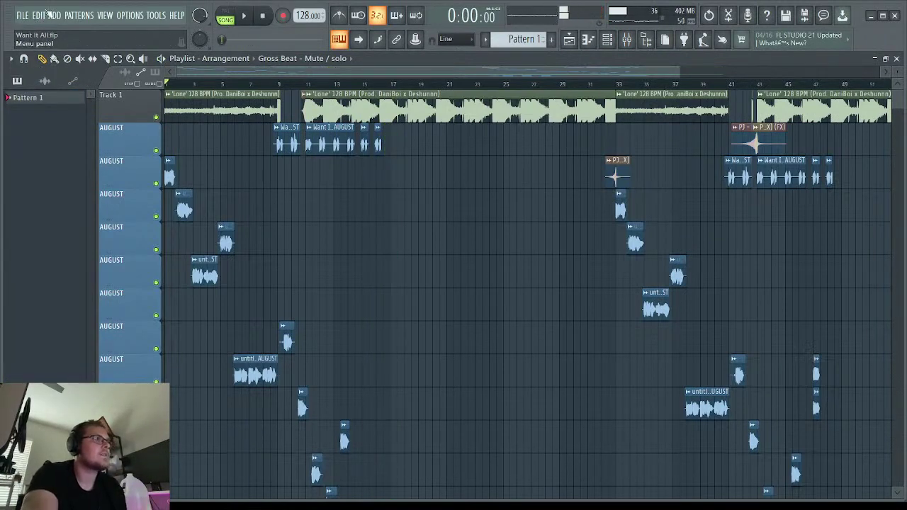